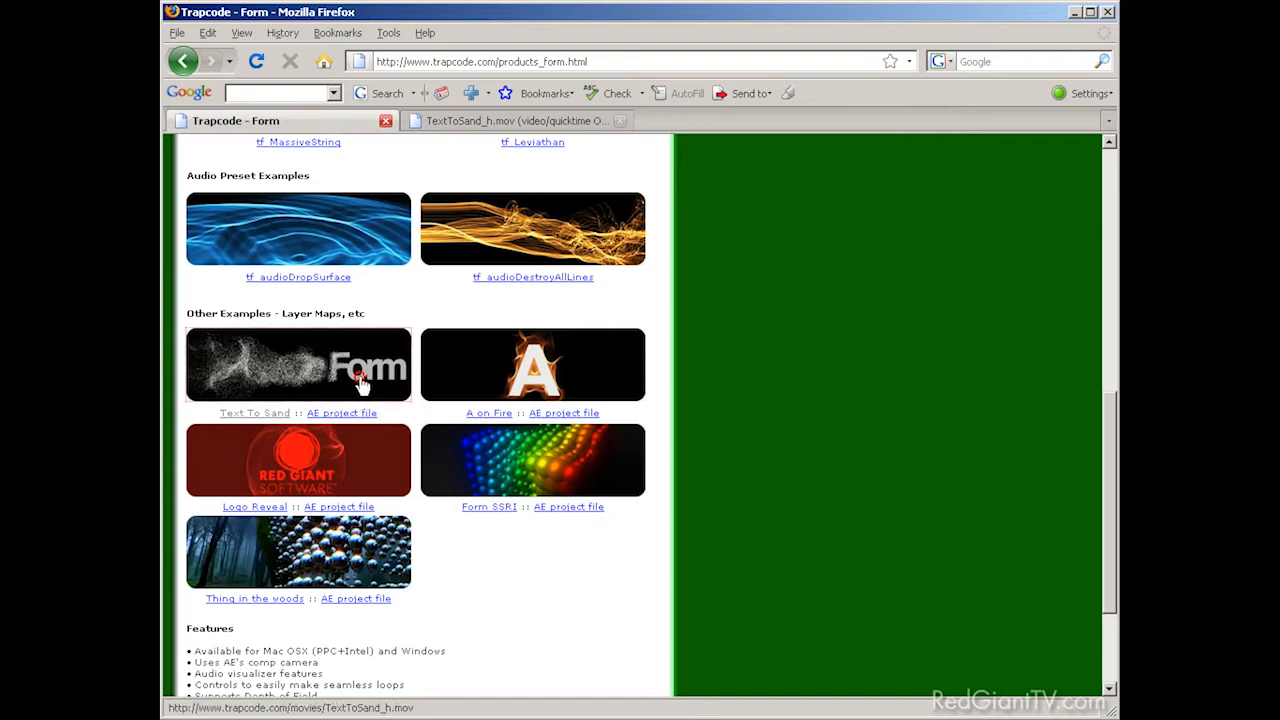
- Play and scrub through the Text To Sand example movie from the Trapcode Form product page
click(362, 386)
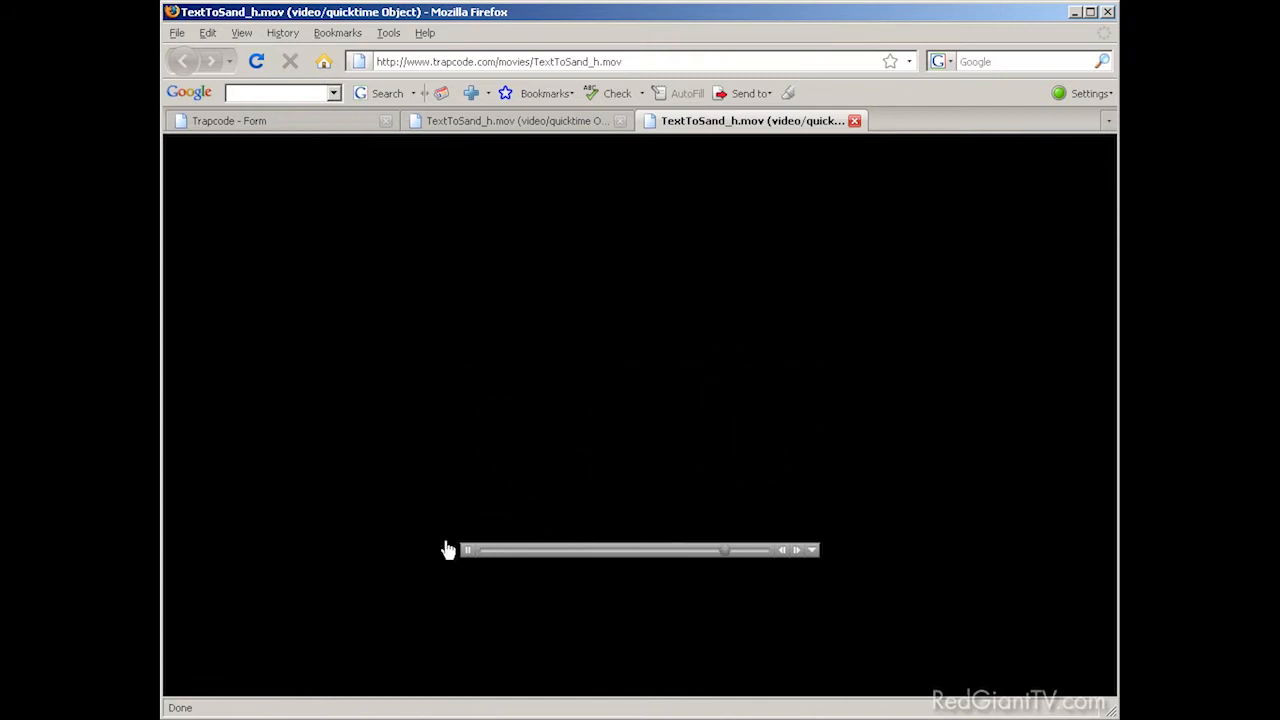
click(465, 551)
drag(491, 553, 629, 556)
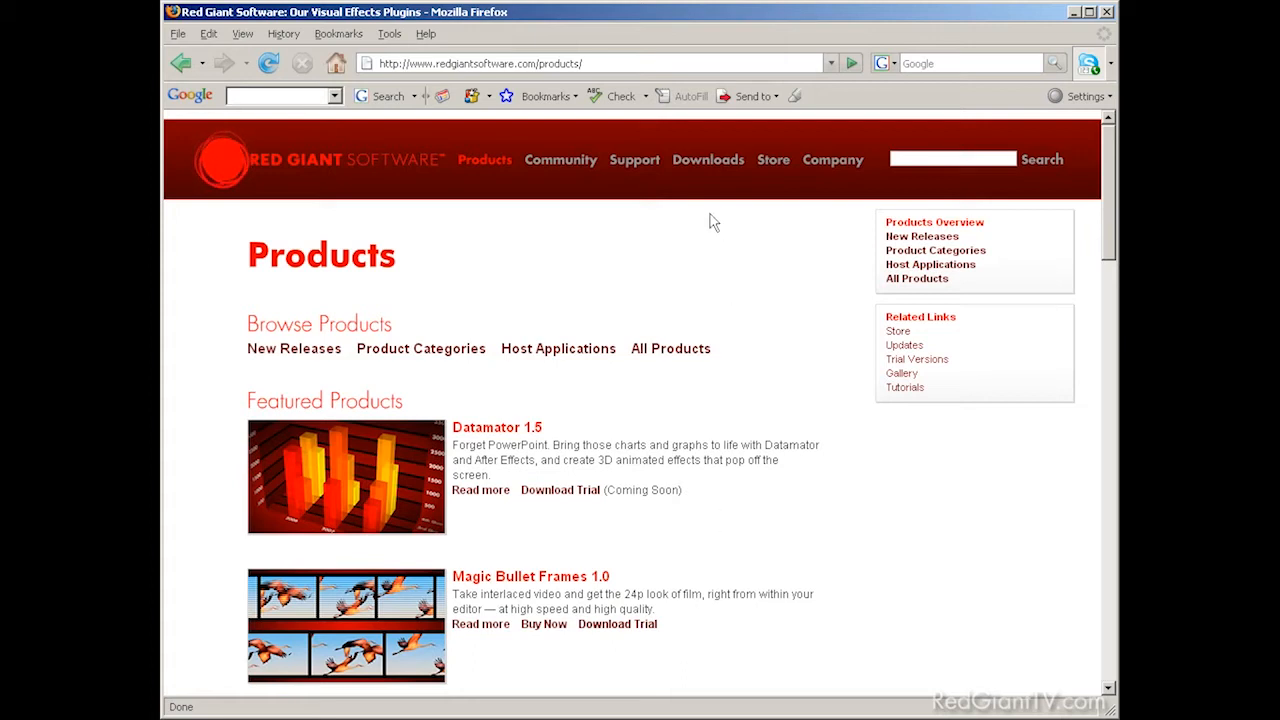
- Open the Trial Versions downloads page on the Red Giant Software website
mouse_move(712, 165)
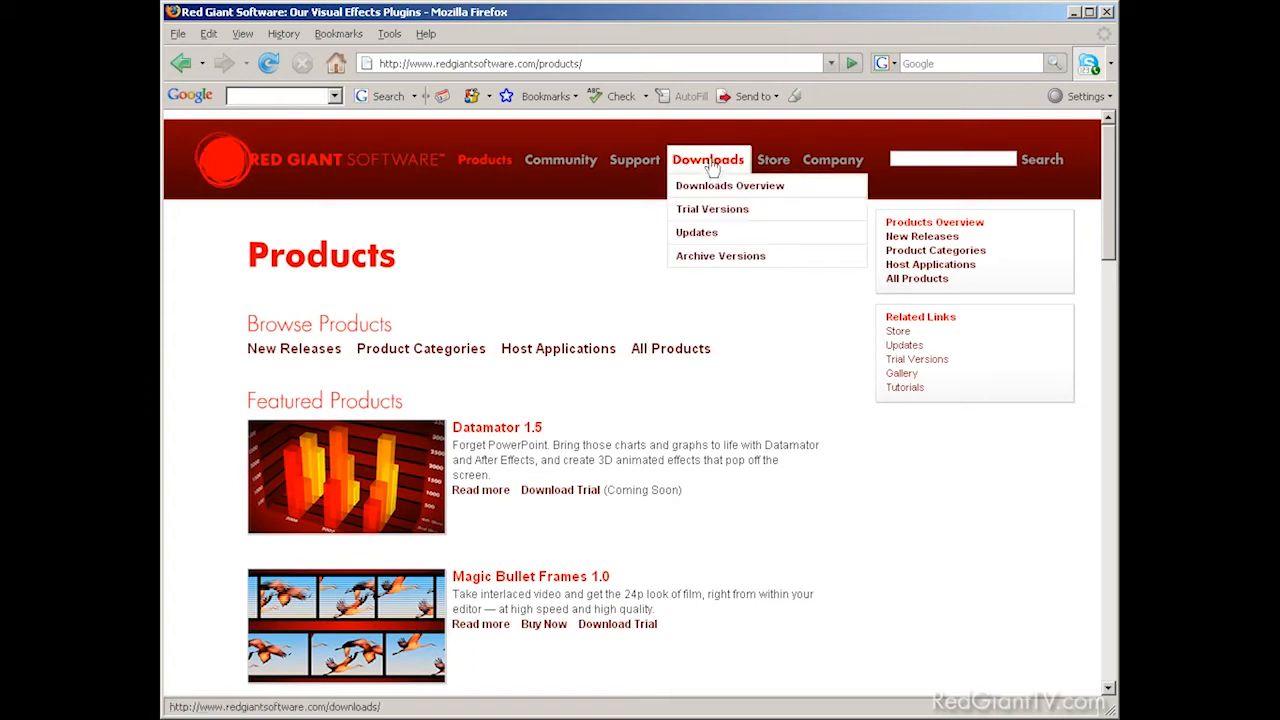
click(712, 211)
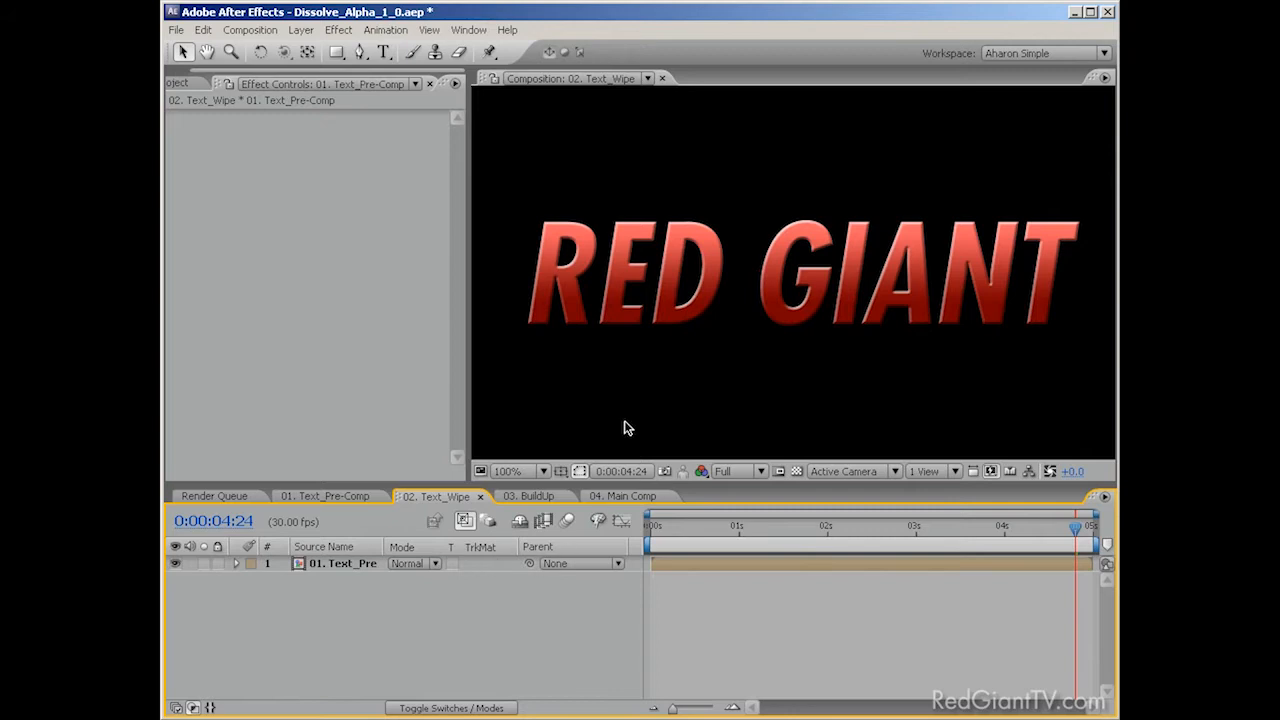
- Inspect the Bevel and Emboss and Gradient Overlay layer styles on the RED GIANT text in the 01. Text_Pre-Comp composition
scroll(628, 425, down, 2)
scroll(640, 445, up, 2)
click(352, 563)
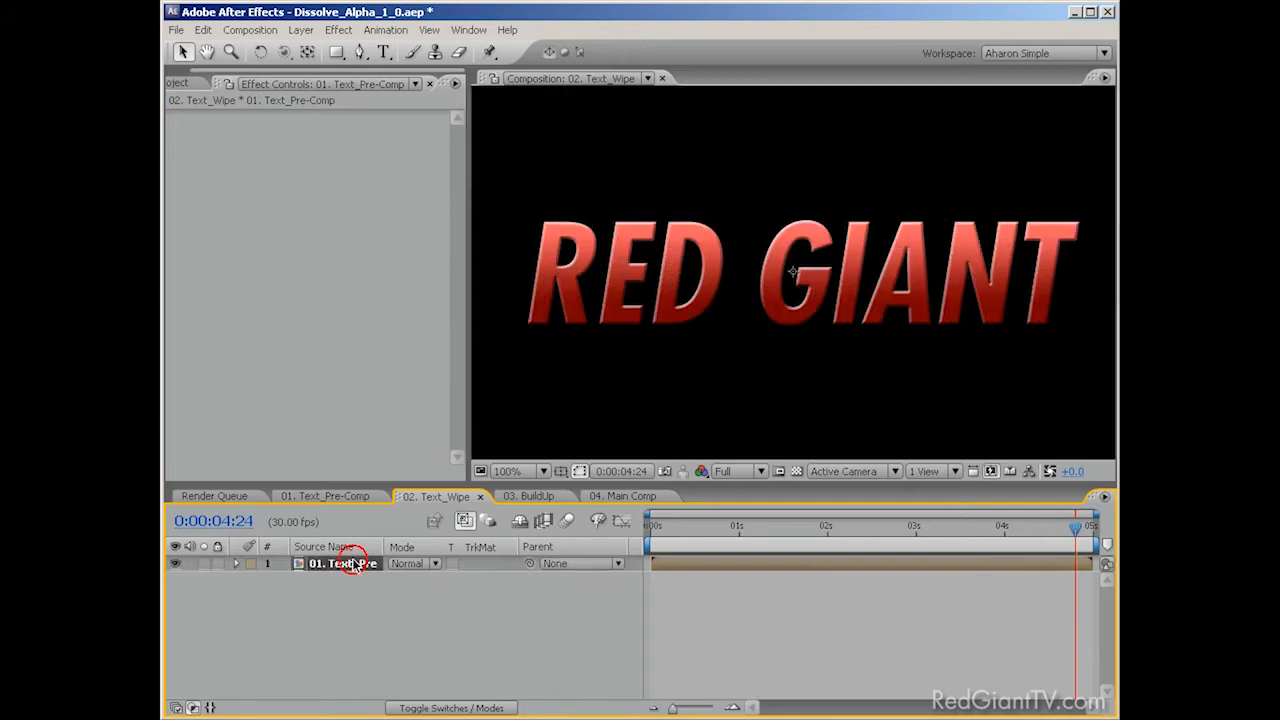
click(339, 493)
click(322, 645)
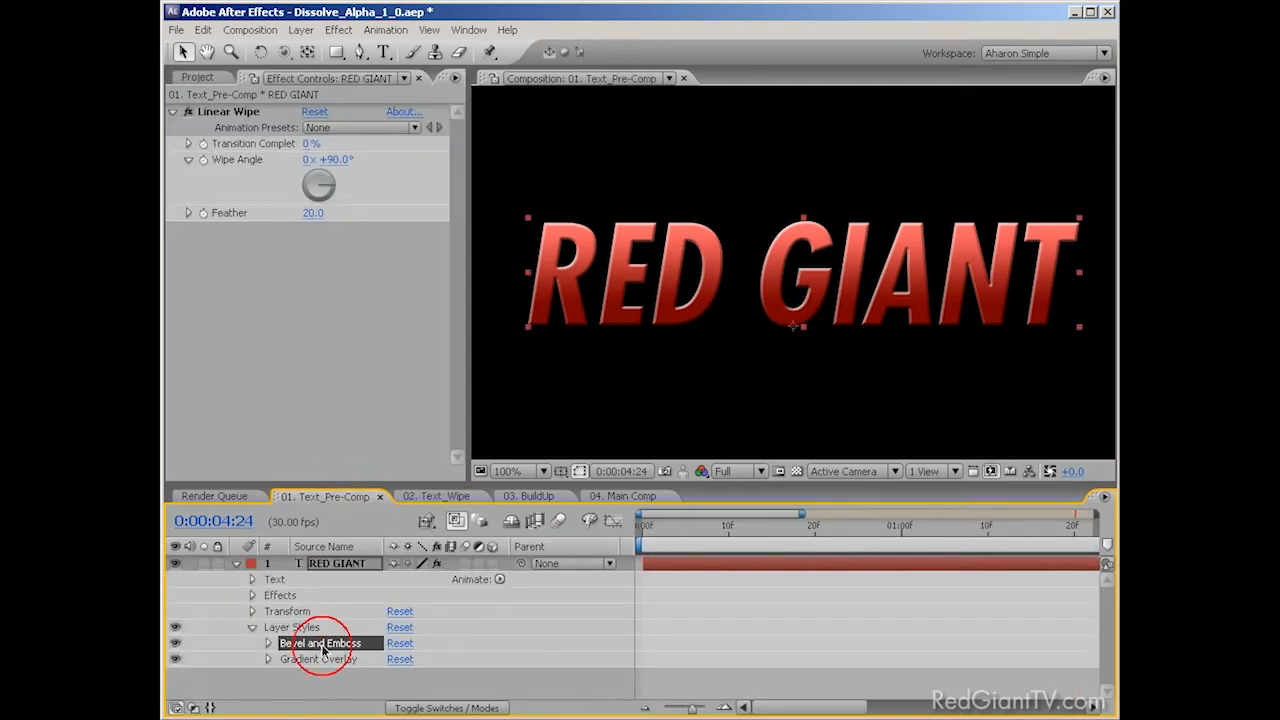
click(327, 660)
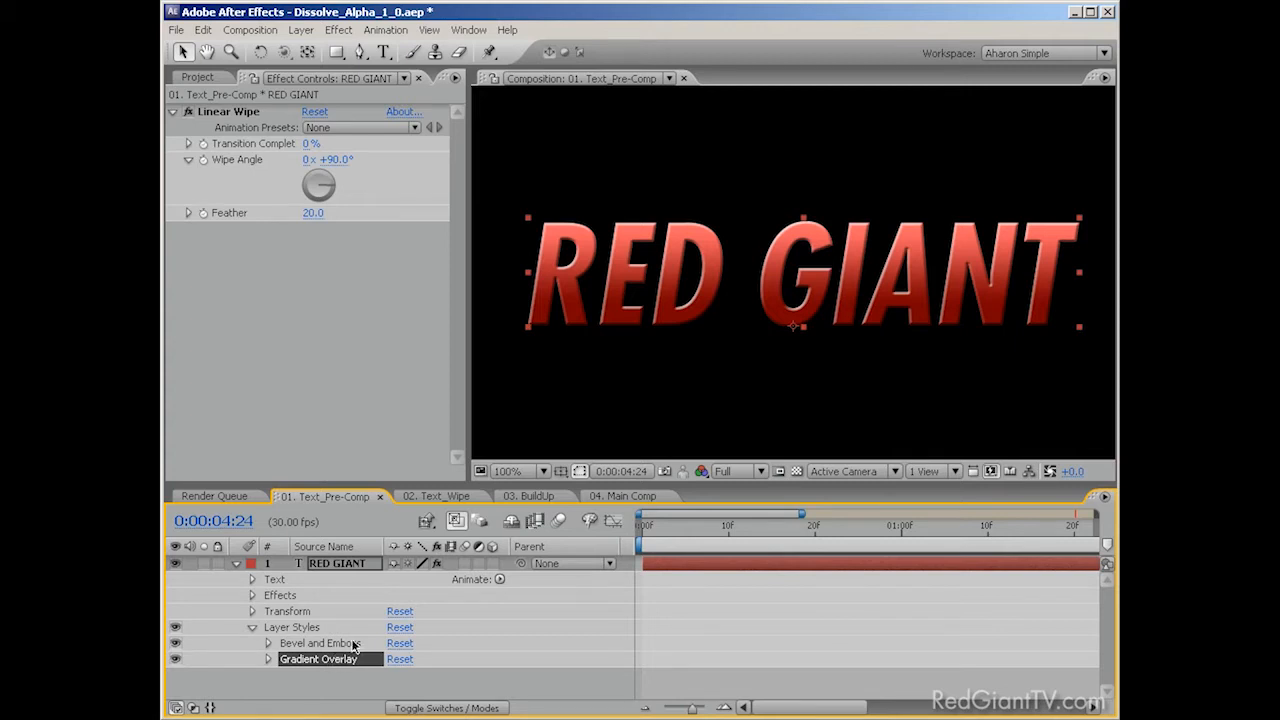
- Try the Linear Wipe on the RED GIANT text layer at 30% and 47% transition completion
click(355, 564)
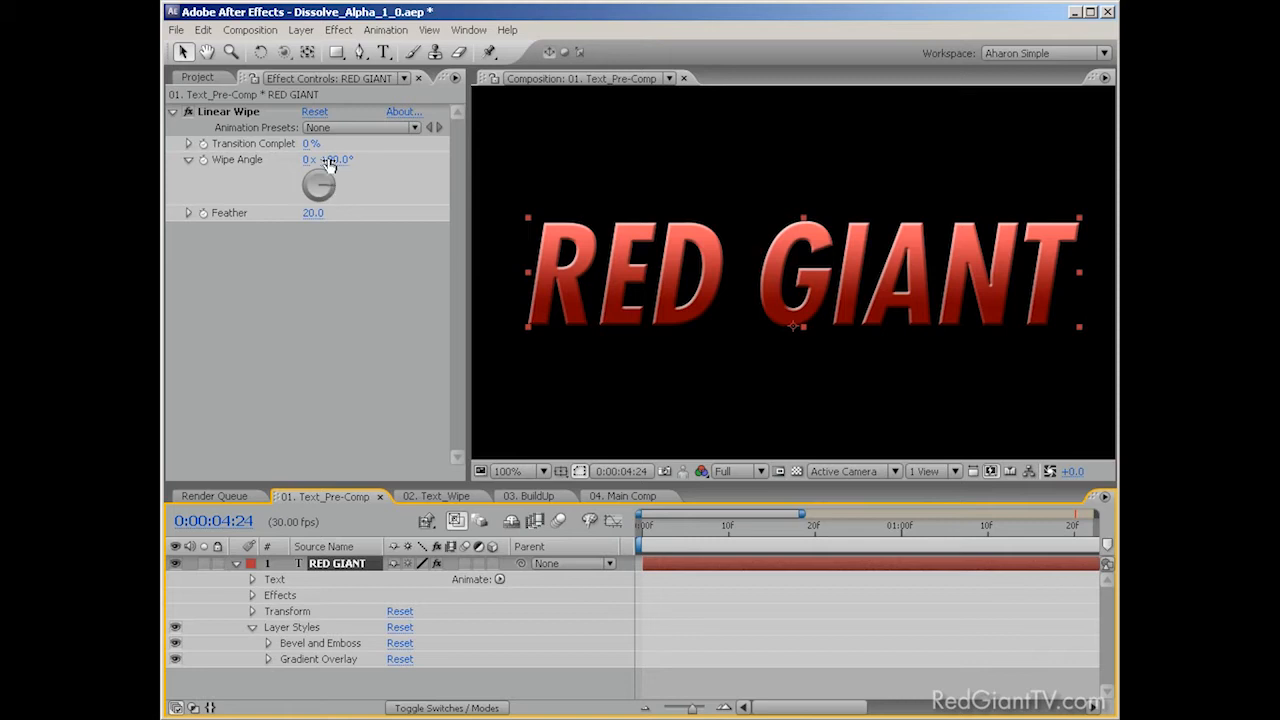
drag(310, 143, 340, 143)
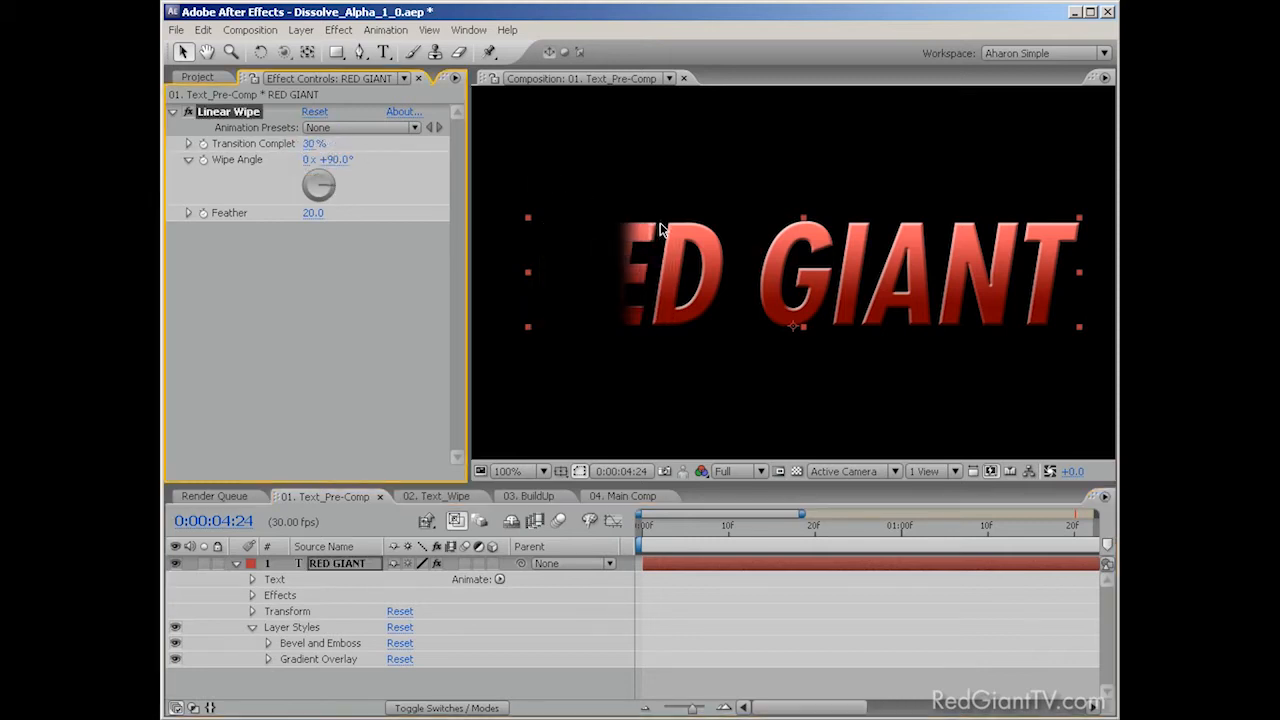
drag(315, 143, 326, 143)
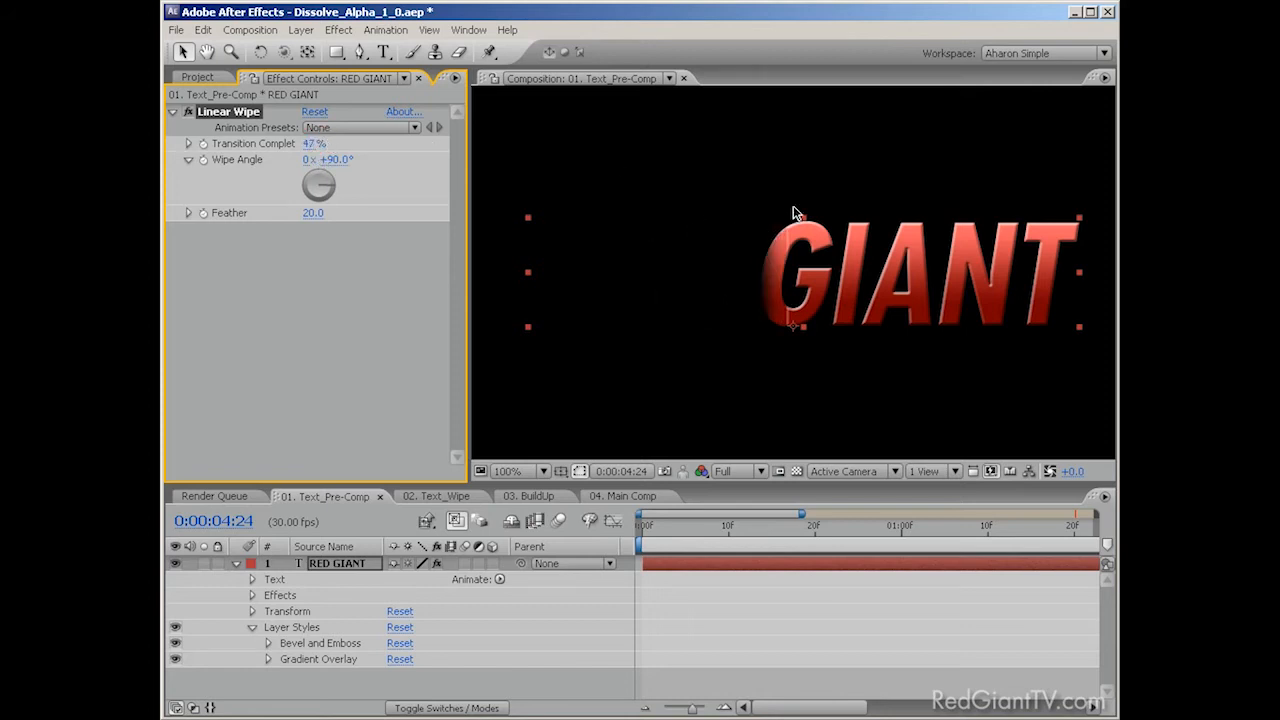
- Delete the Linear Wipe effect from the RED GIANT text layer
click(245, 115)
key(Delete)
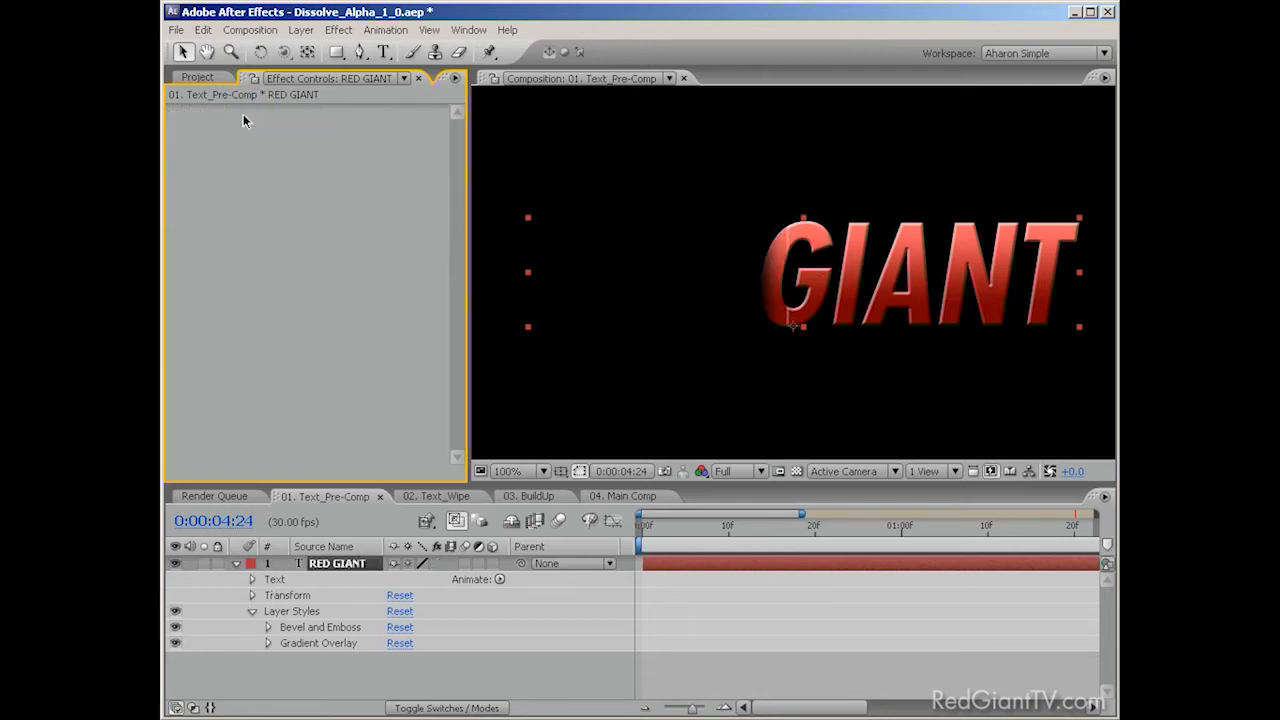
- Apply the Linear Wipe transition effect to the 01.Text_Pre-Comp layer in the 02. Text_Wipe composition
click(412, 494)
click(352, 570)
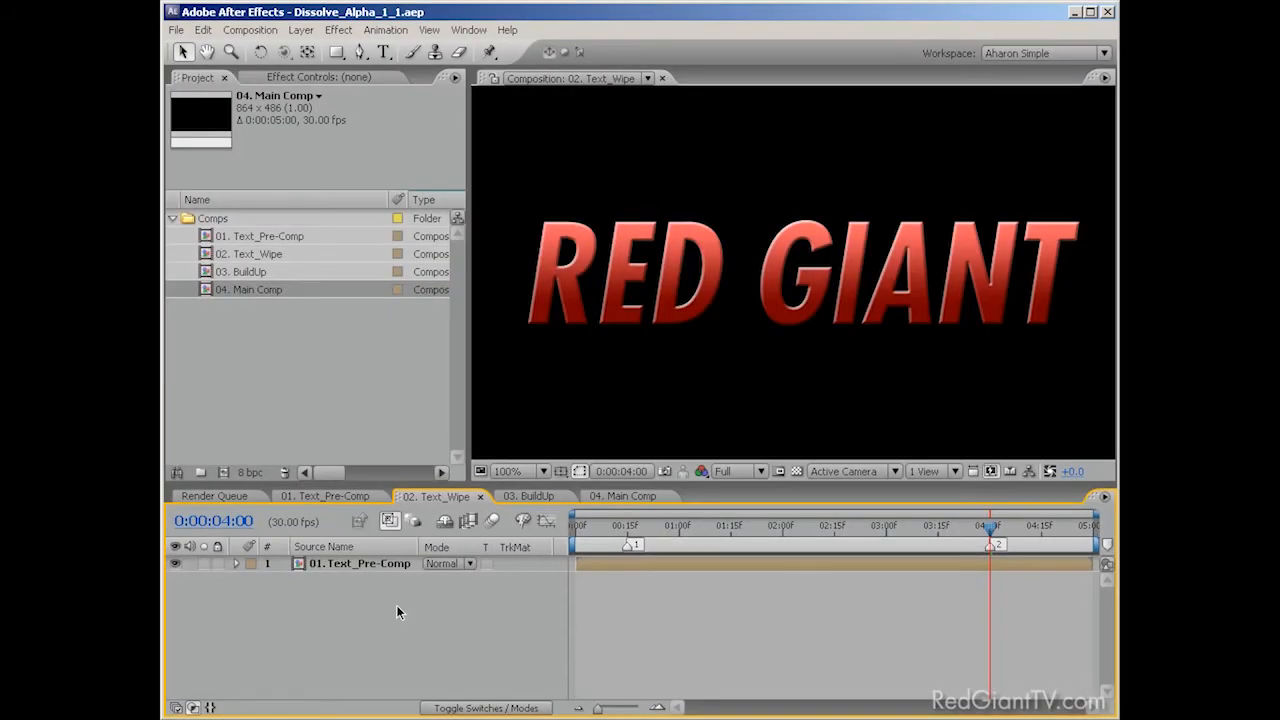
click(365, 565)
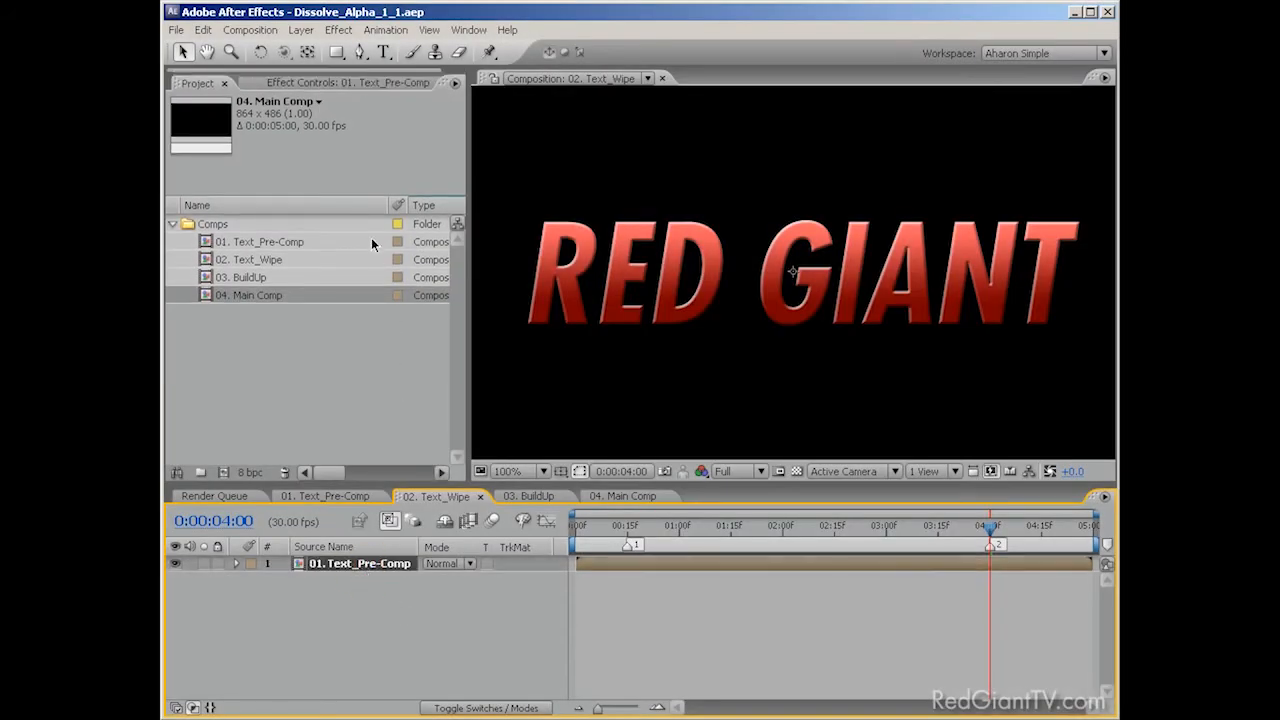
click(339, 29)
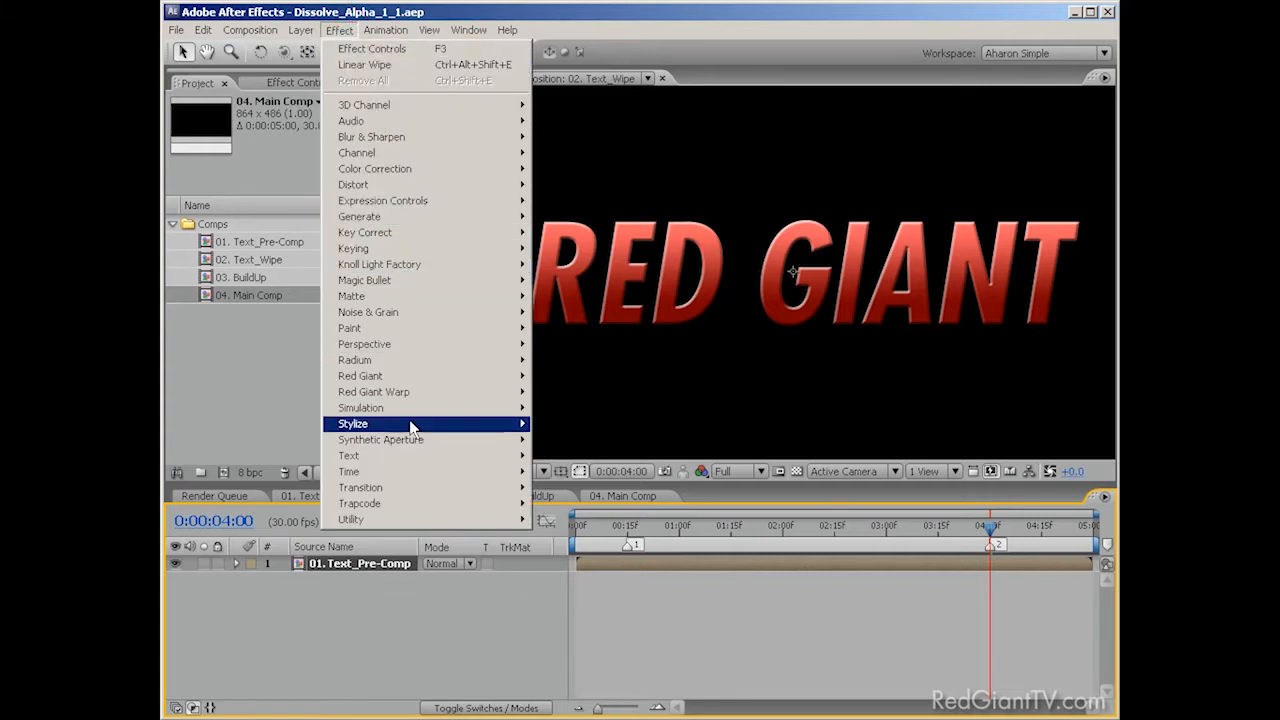
mouse_move(412, 490)
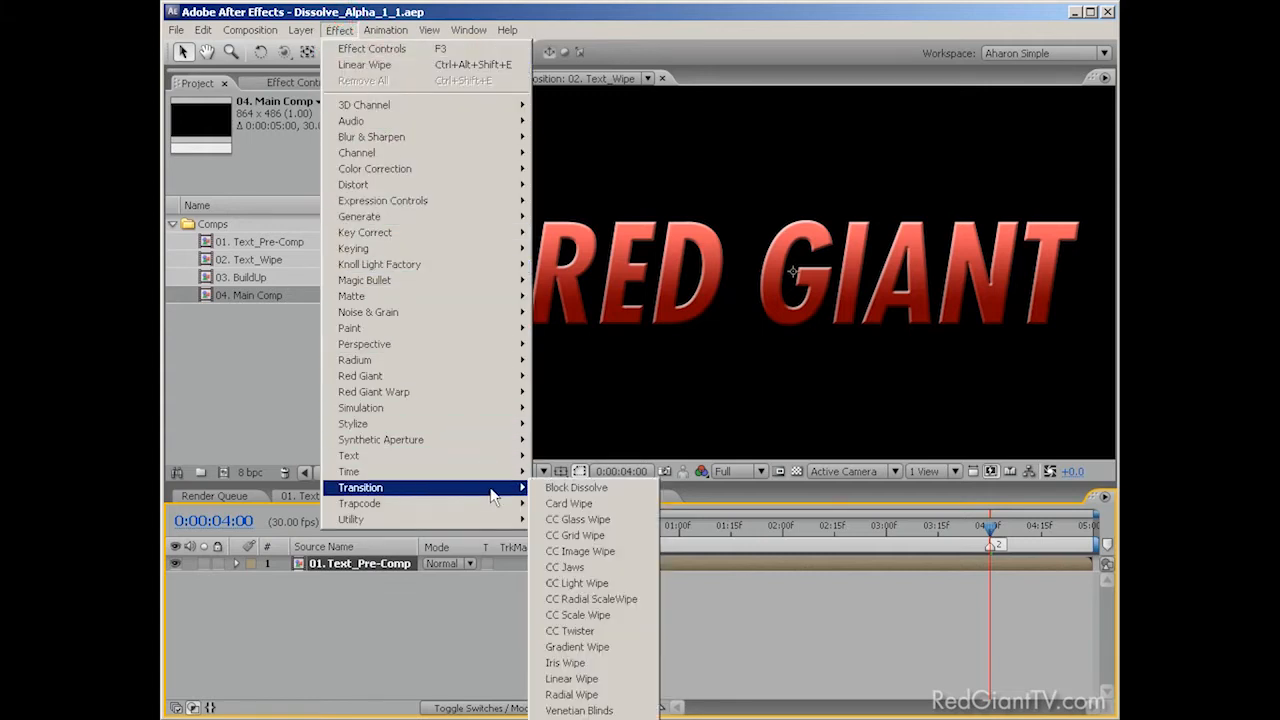
click(597, 680)
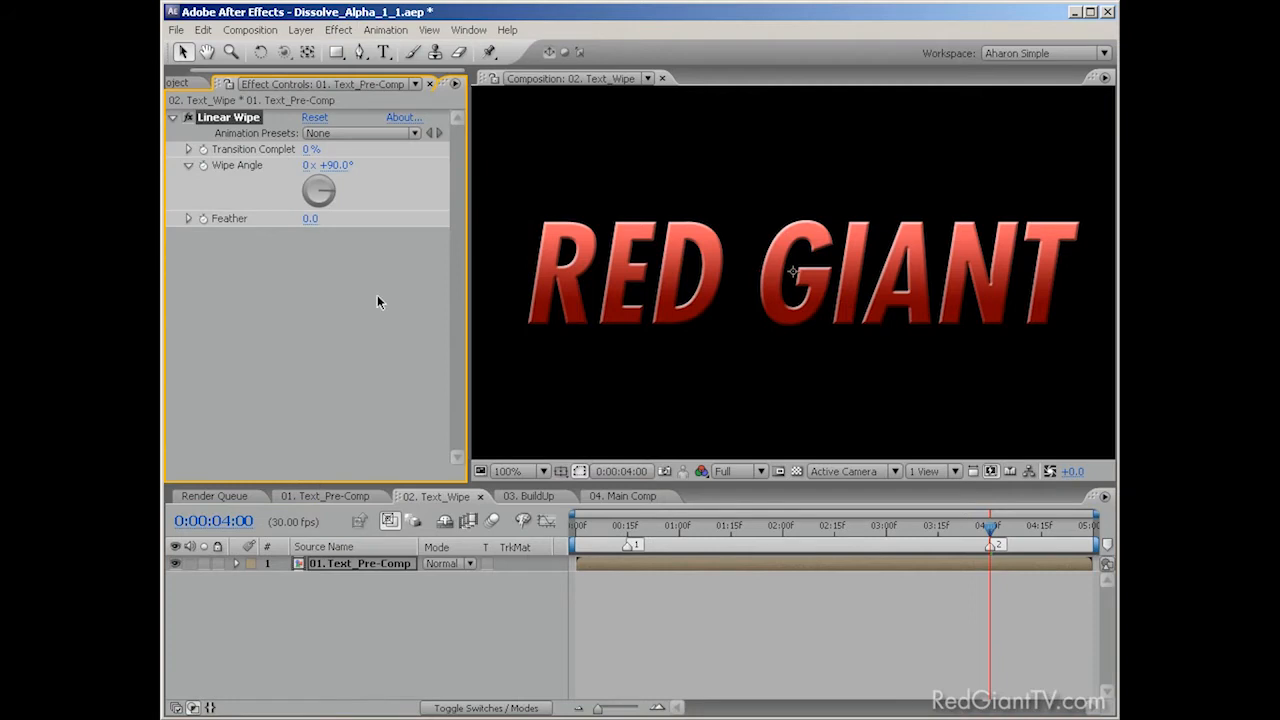
- Set the Linear Wipe's wipe angle to -90° and its feather to 20
click(330, 166)
text(-90)
click(320, 220)
text(20)
key(Return)
- Keyframe the Linear Wipe's transition completion at 100% at marker 1, time 0:00:00:15
drag(660, 527, 627, 527)
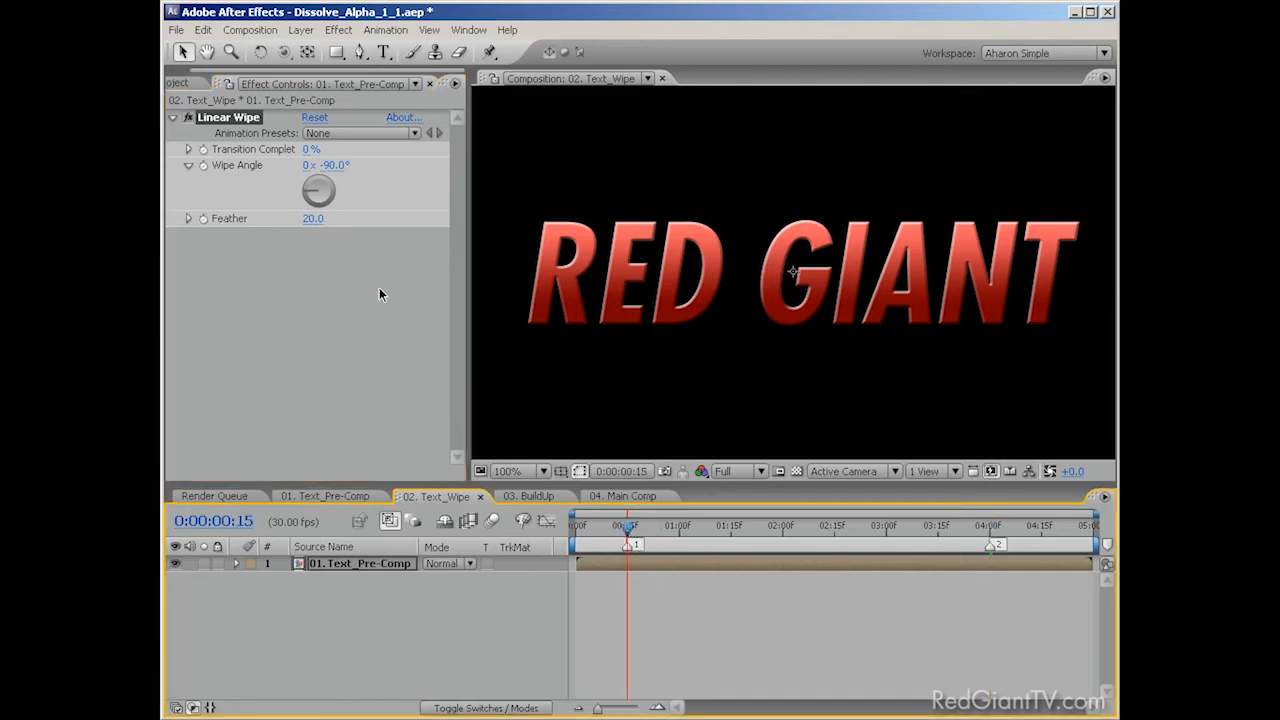
click(311, 149)
text(100)
key(Return)
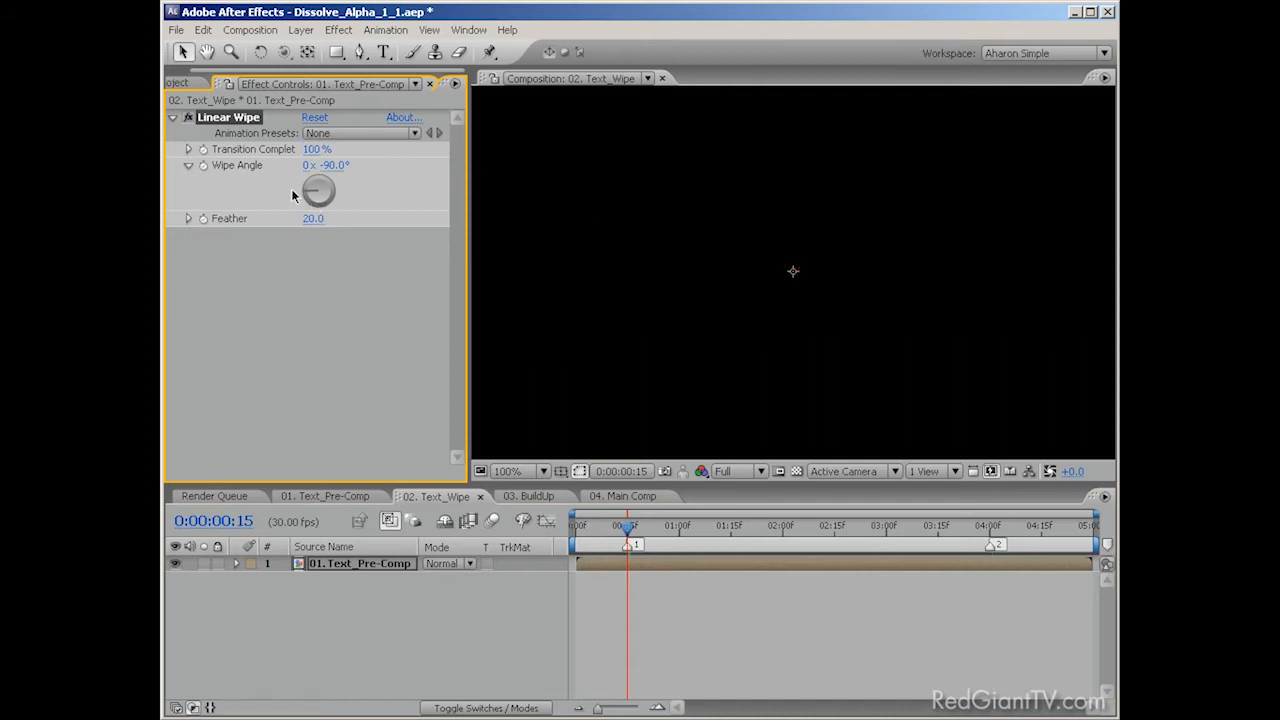
click(203, 149)
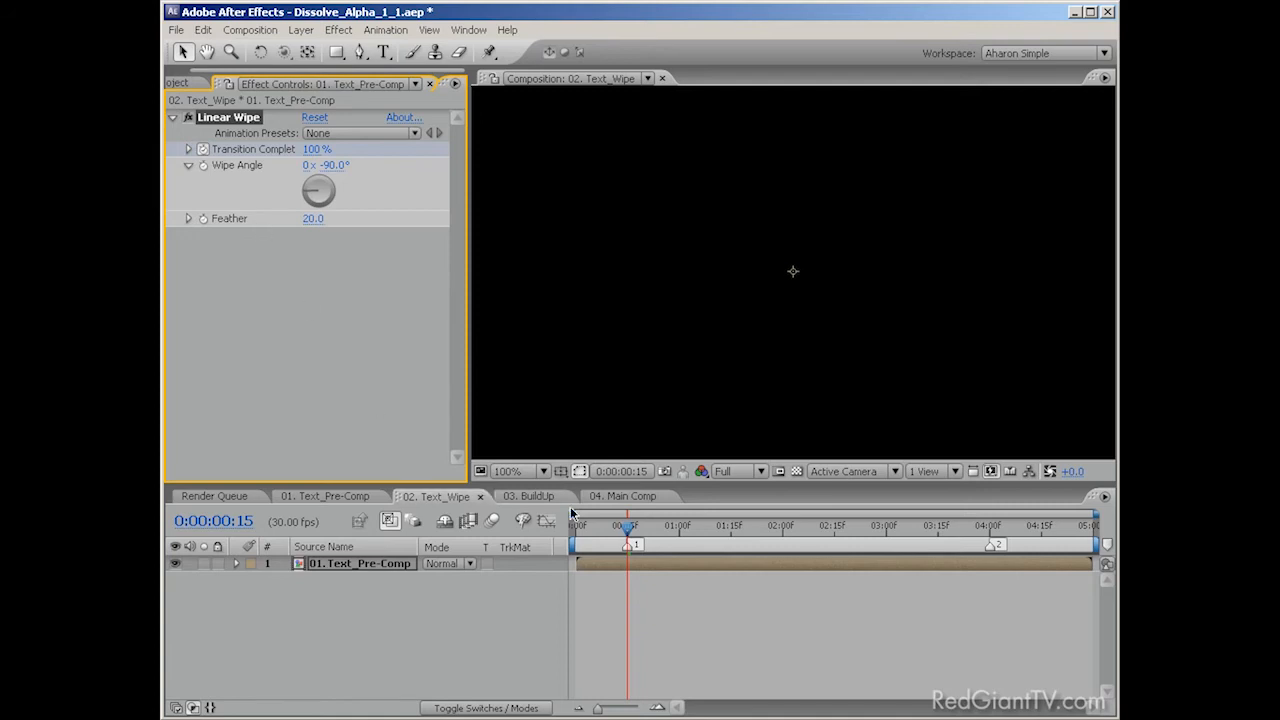
- Set the transition completion to 0% at marker 2, time 0:00:04:00, and preview the text wipe
drag(628, 527, 989, 572)
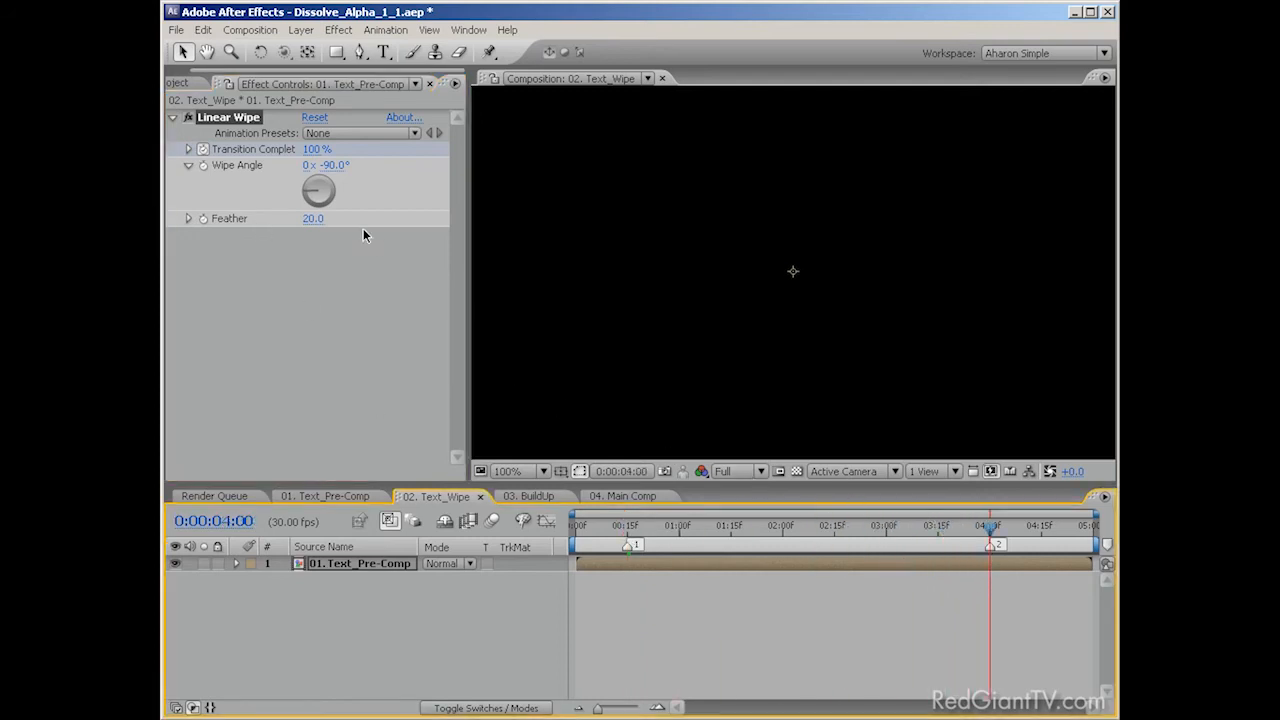
click(316, 147)
drag(316, 147, 183, 148)
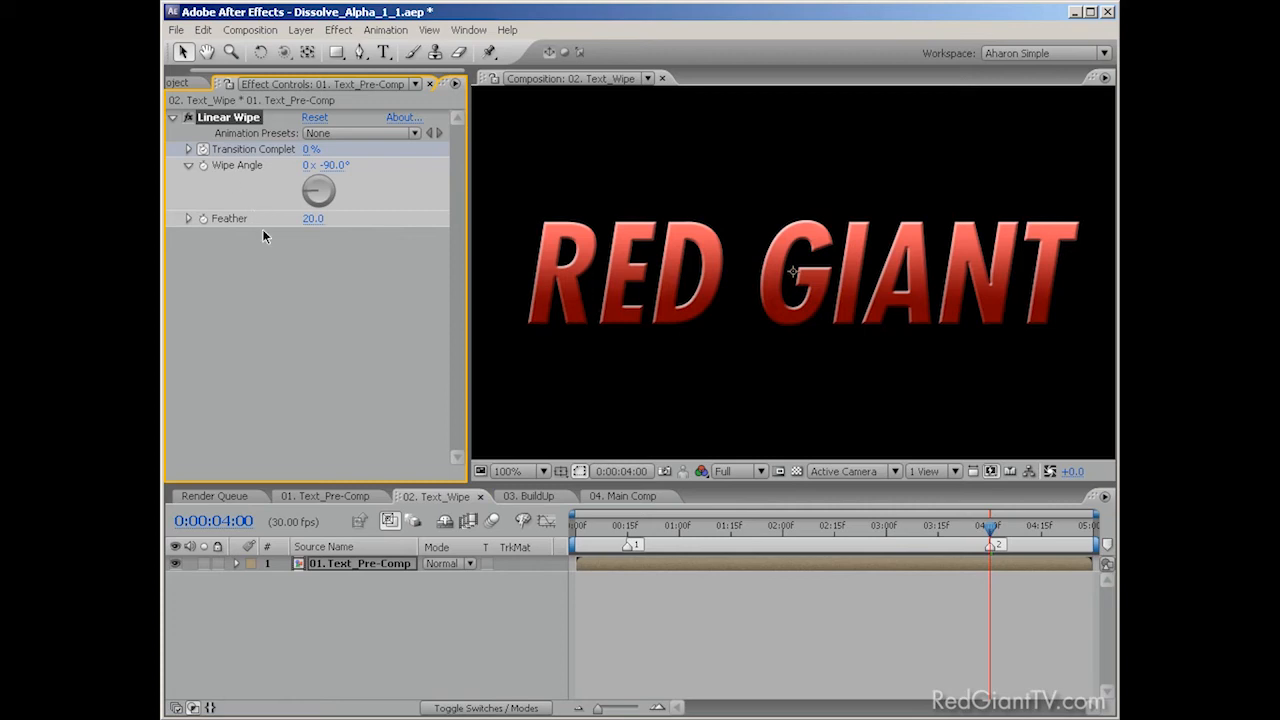
key(KP_0)
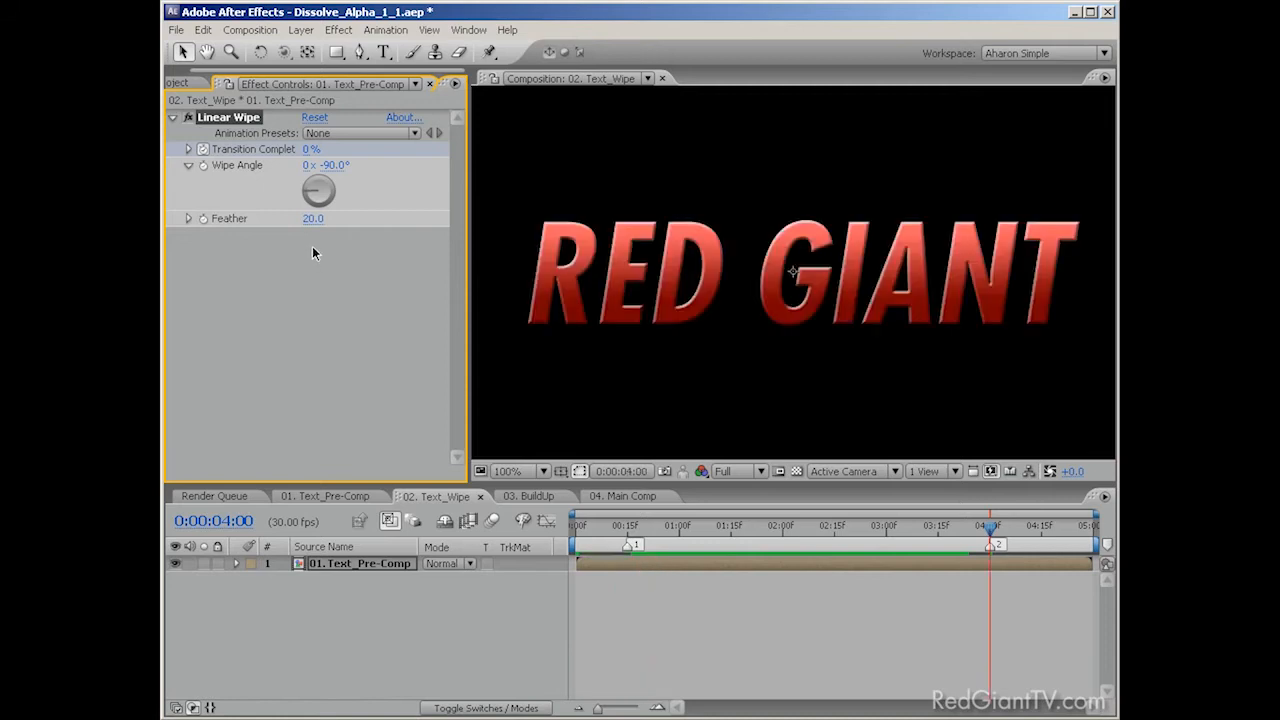
- Create a white solid at composition size, 864 × 486 pixels, in the 03. BuildUp composition
click(528, 496)
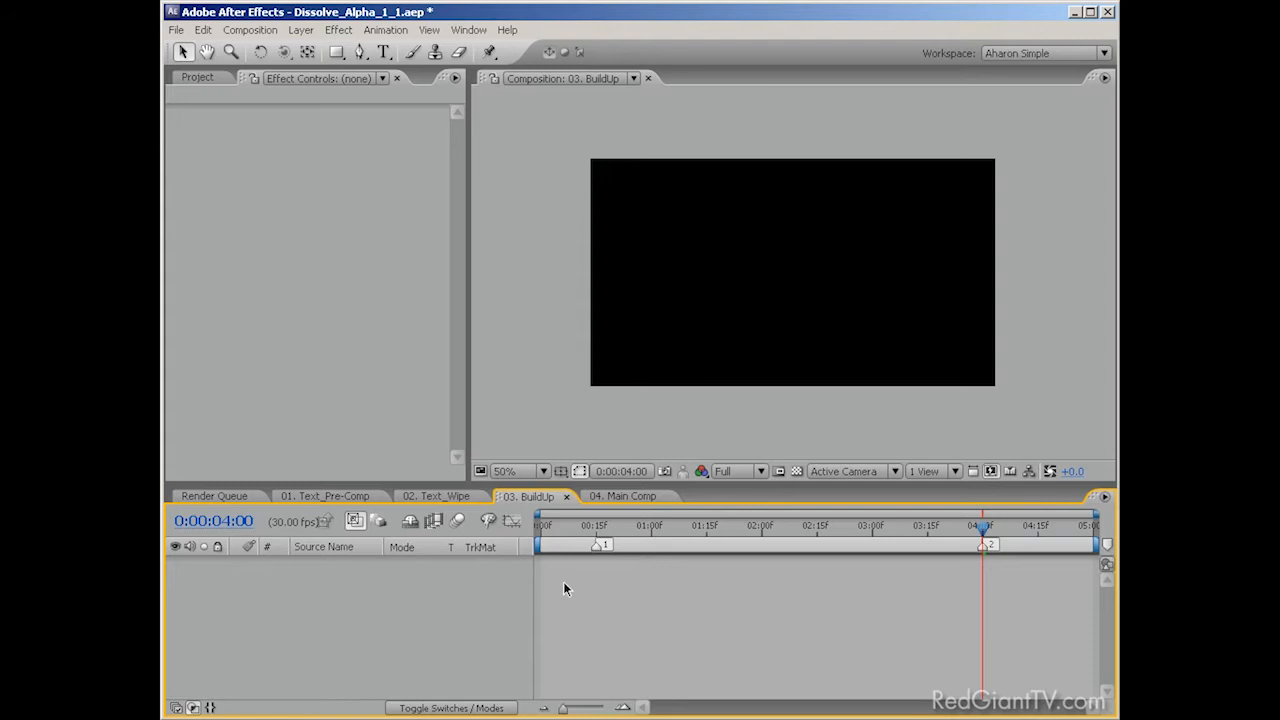
key(ctrl+y)
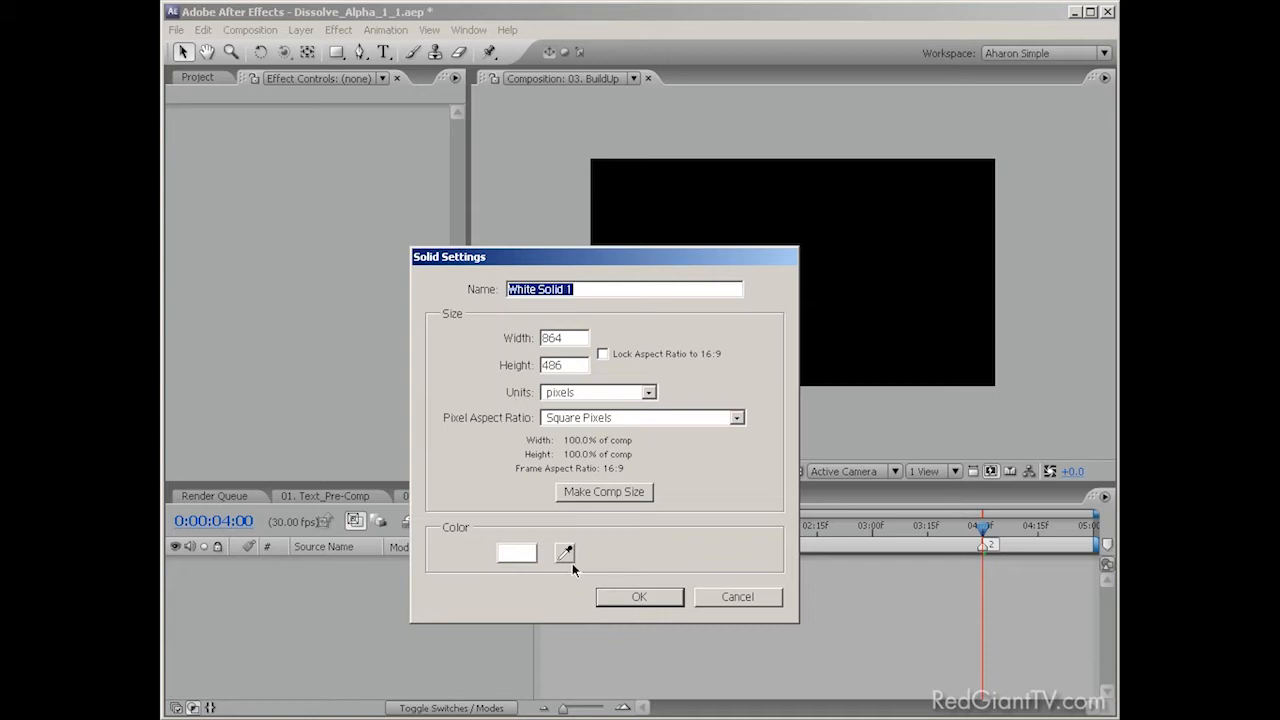
click(594, 492)
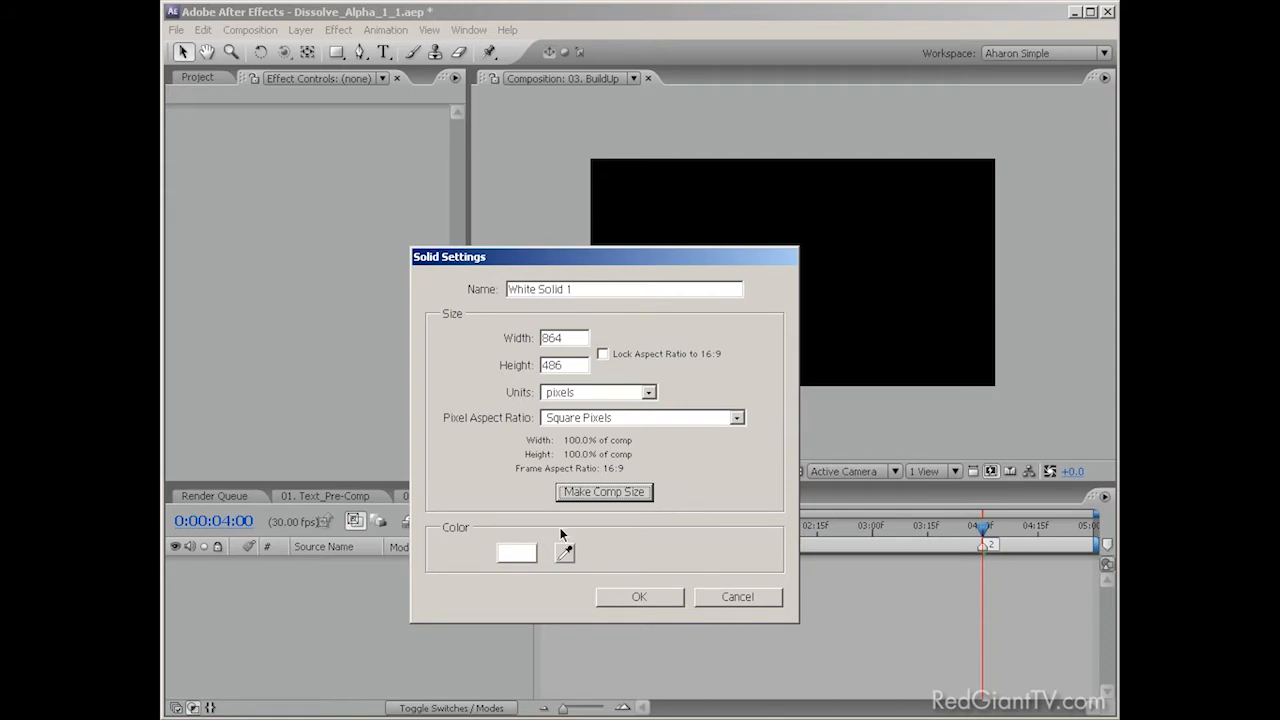
click(528, 551)
drag(337, 445, 262, 382)
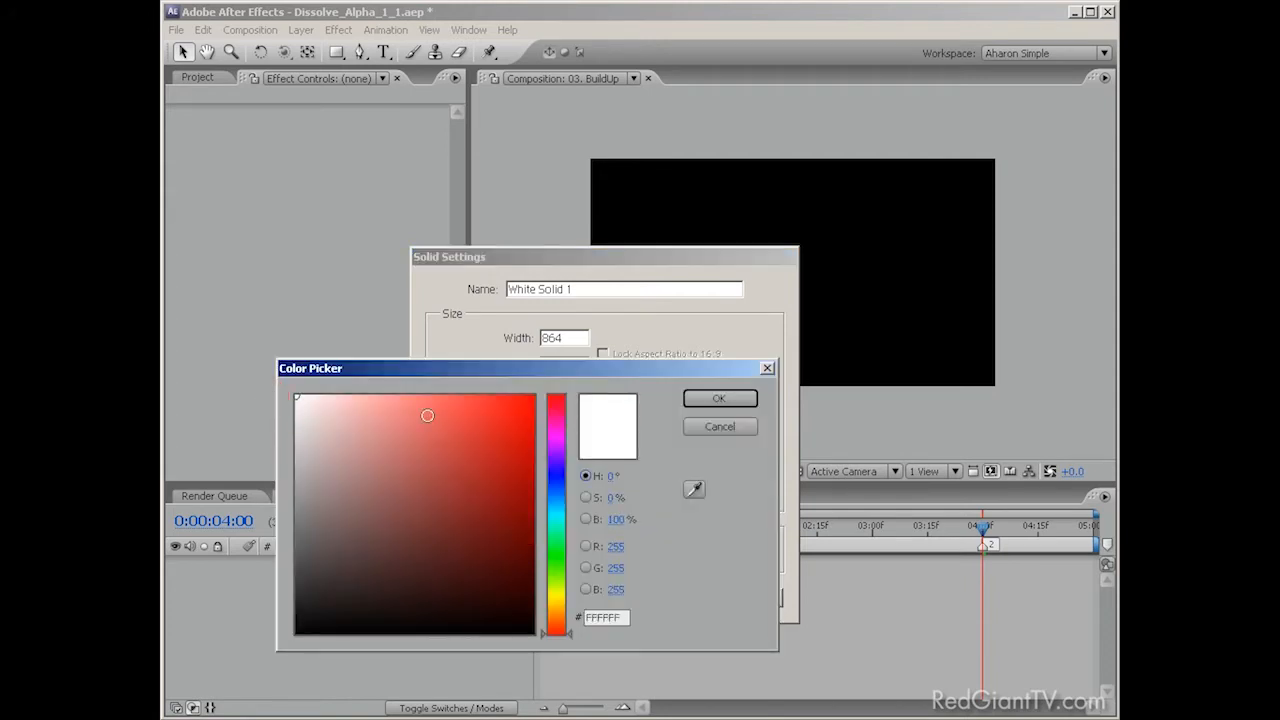
click(700, 398)
click(651, 599)
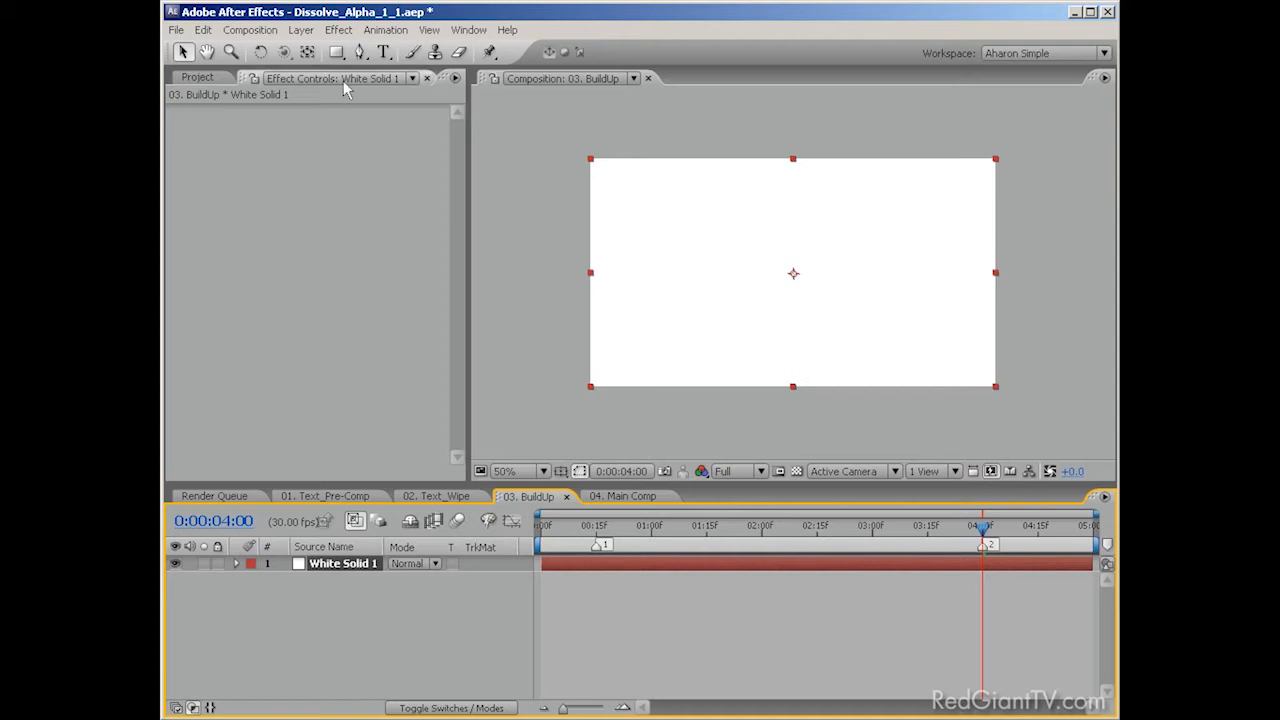
- Apply the Linear Wipe transition effect to the white solid and set its feather to 100
click(338, 29)
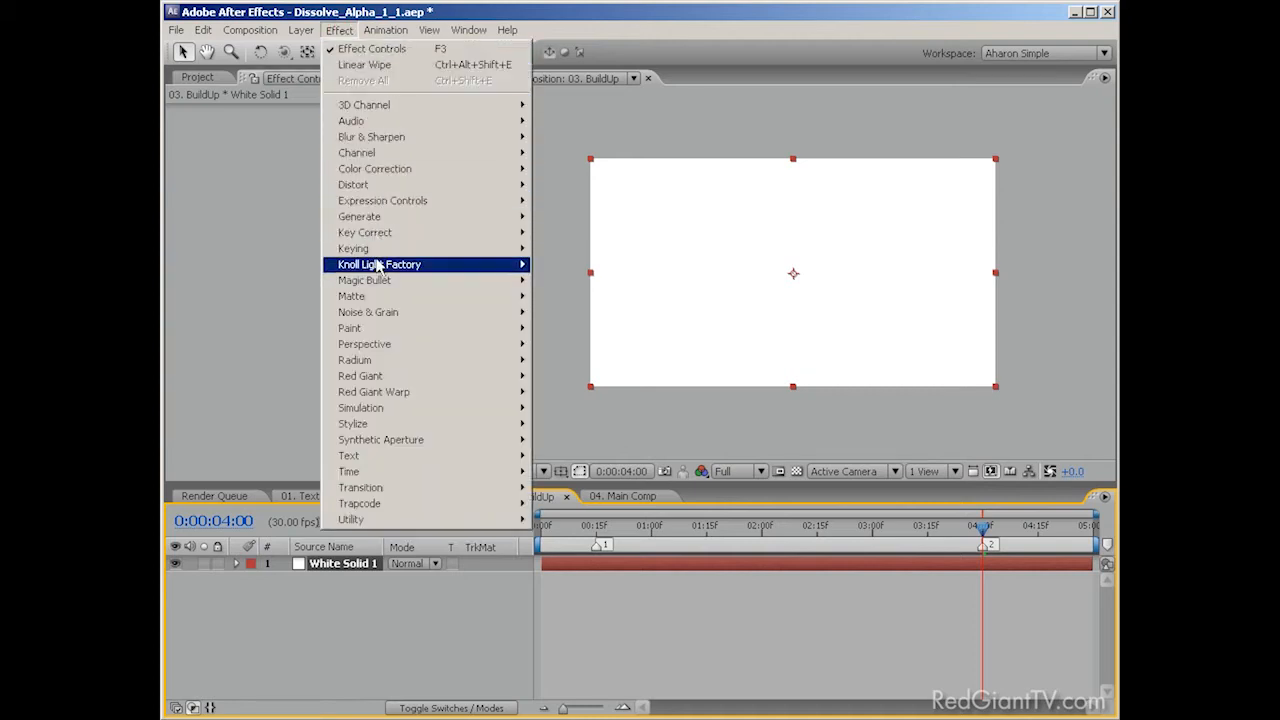
mouse_move(412, 490)
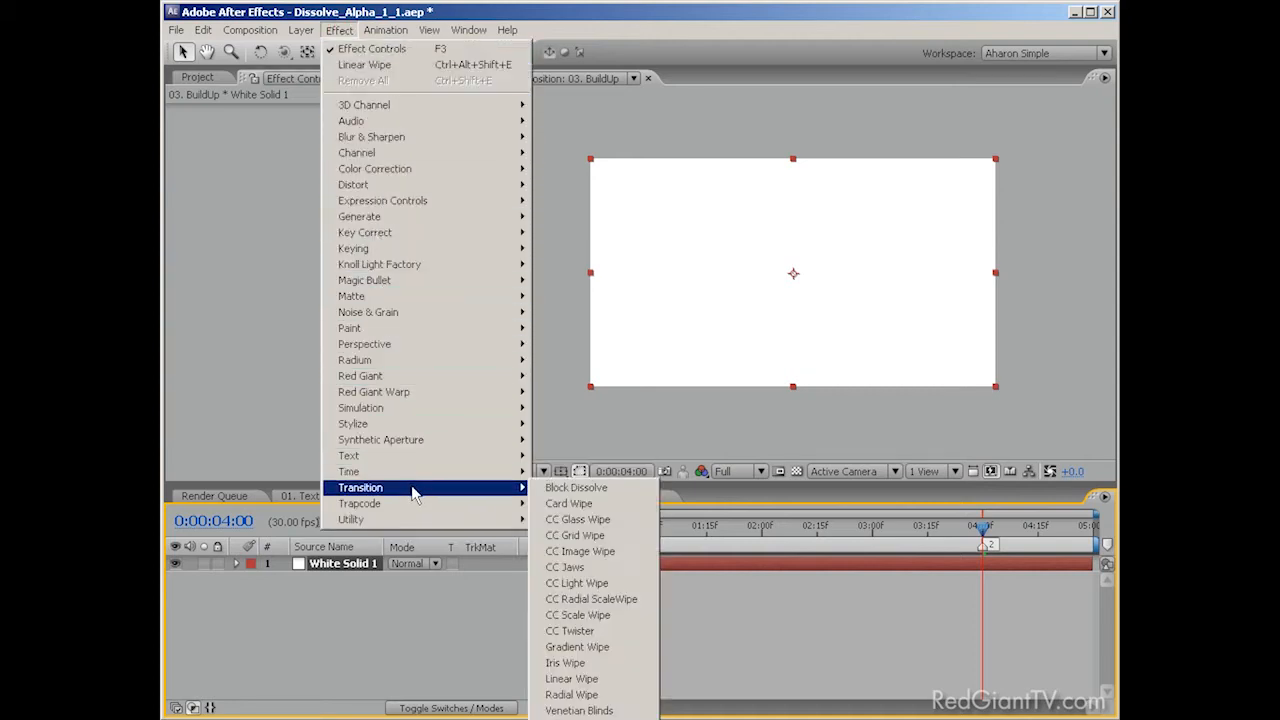
click(599, 683)
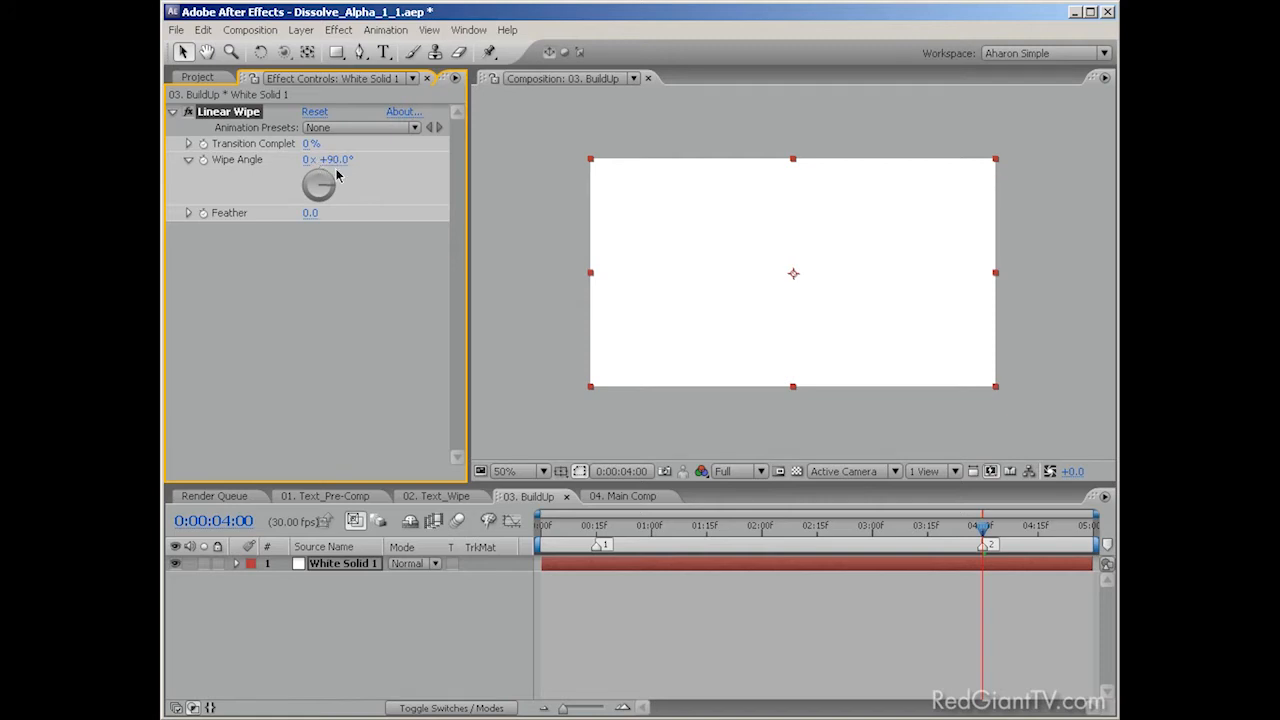
click(311, 213)
text(100)
key(Return)
- Animate the white solid's transition completion from 0% at 0:00:00:15 to 100% at 0:00:04:00 and preview the wipe
drag(611, 527, 597, 527)
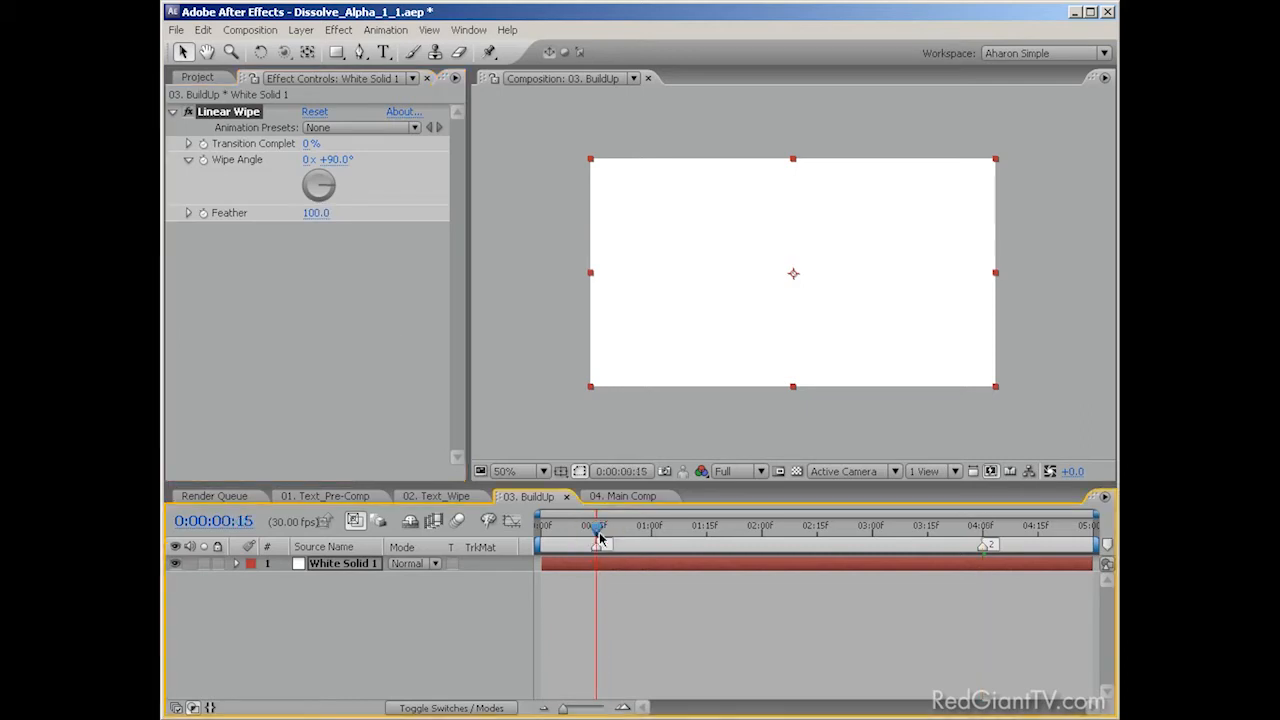
click(204, 146)
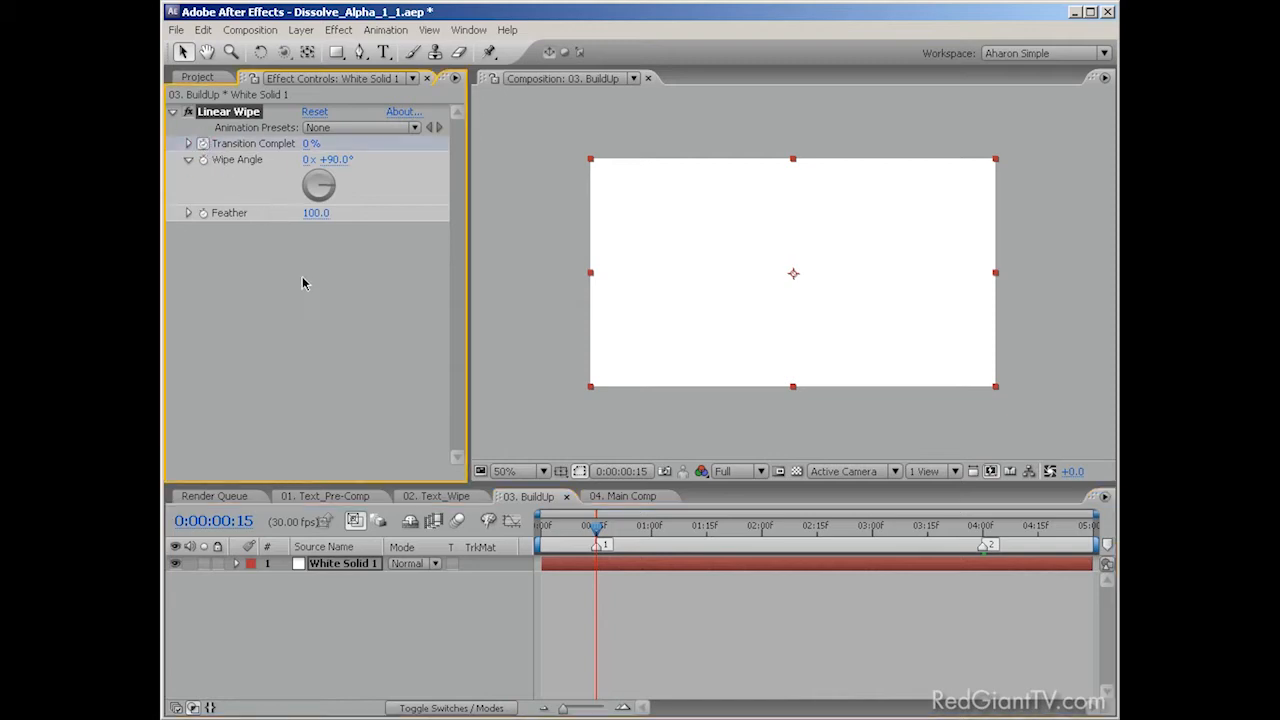
drag(597, 525, 978, 563)
click(978, 563)
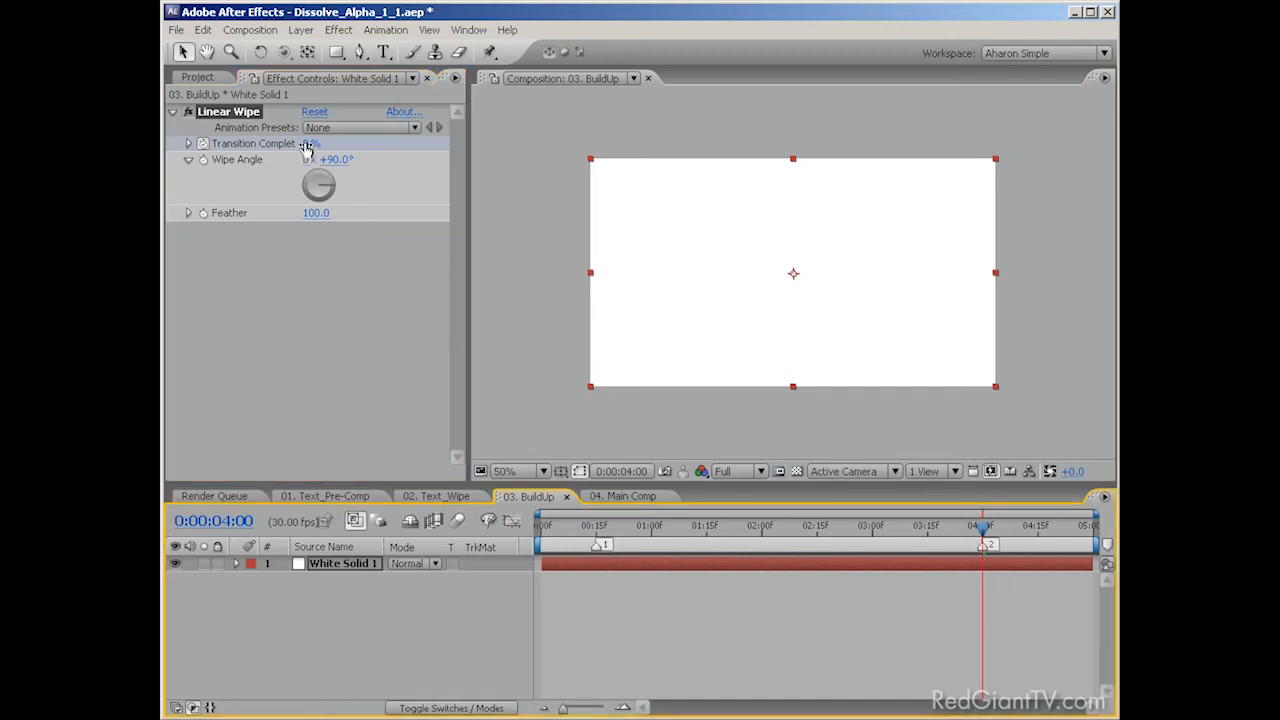
drag(309, 143, 412, 152)
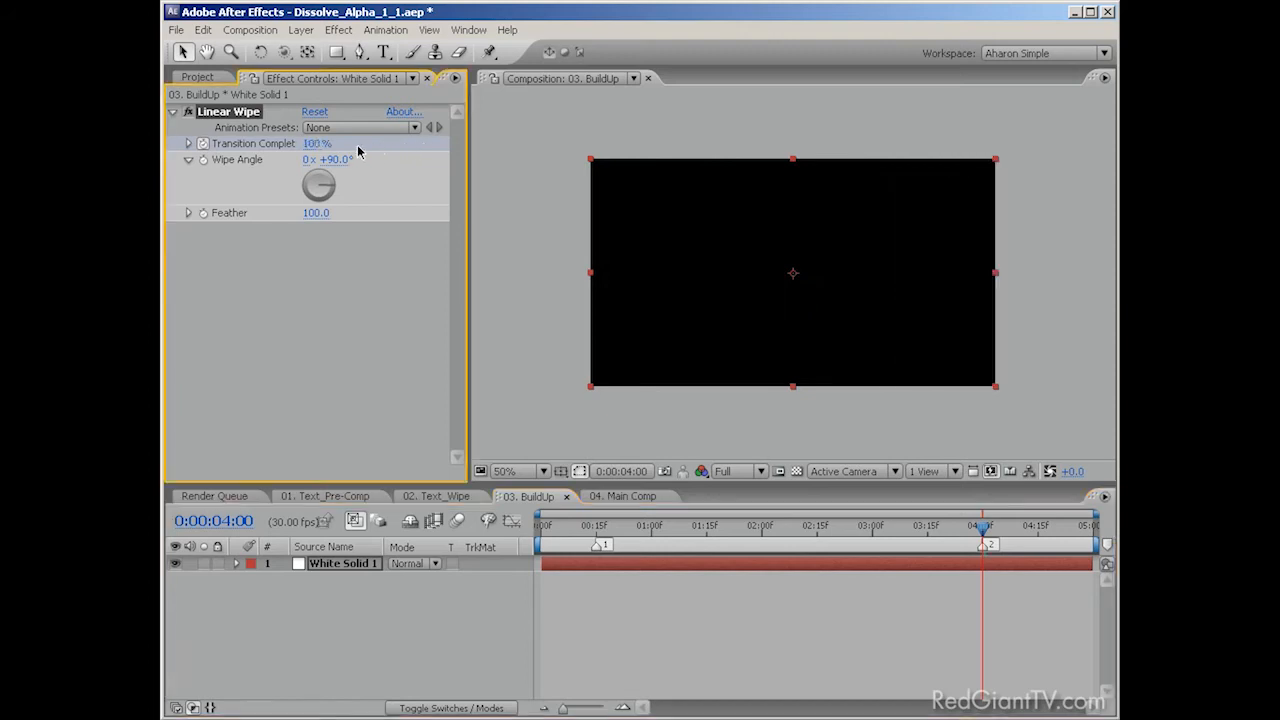
key(KP_0)
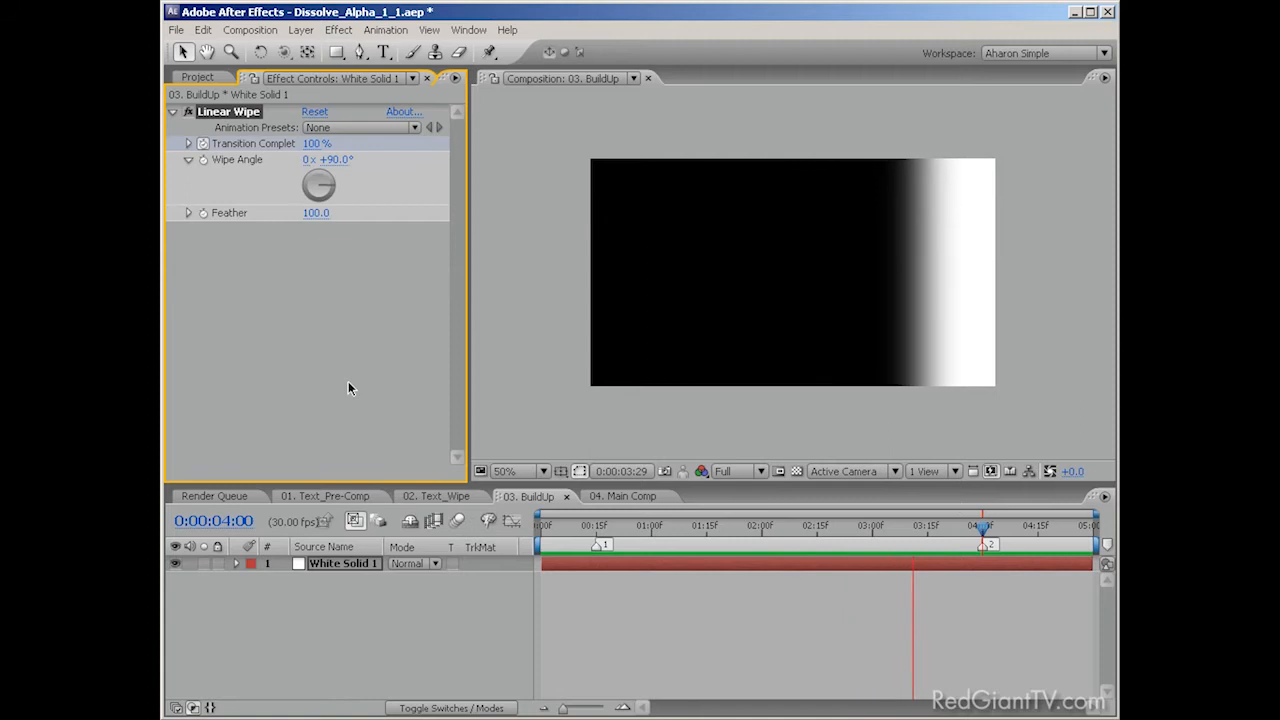
- Add the 02. Text_Wipe and 03. BuildUp compositions to 04. Main Comp as layers and hide both of them
key(space)
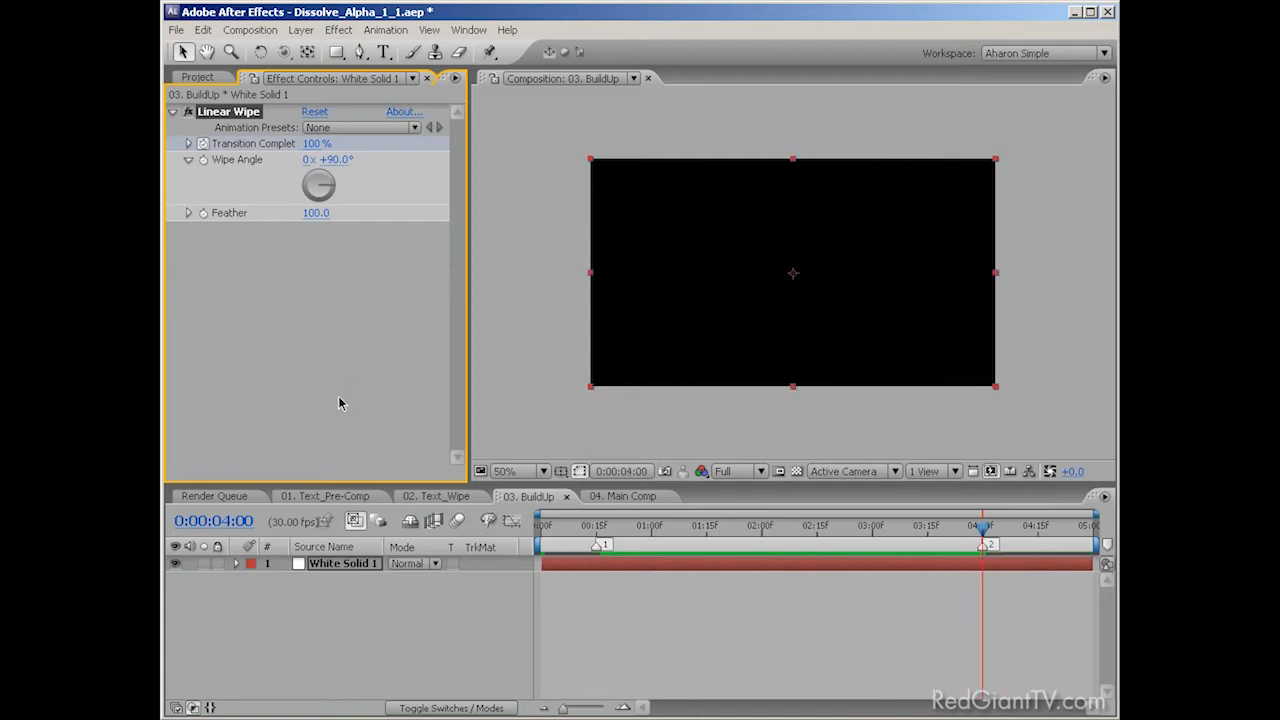
click(607, 497)
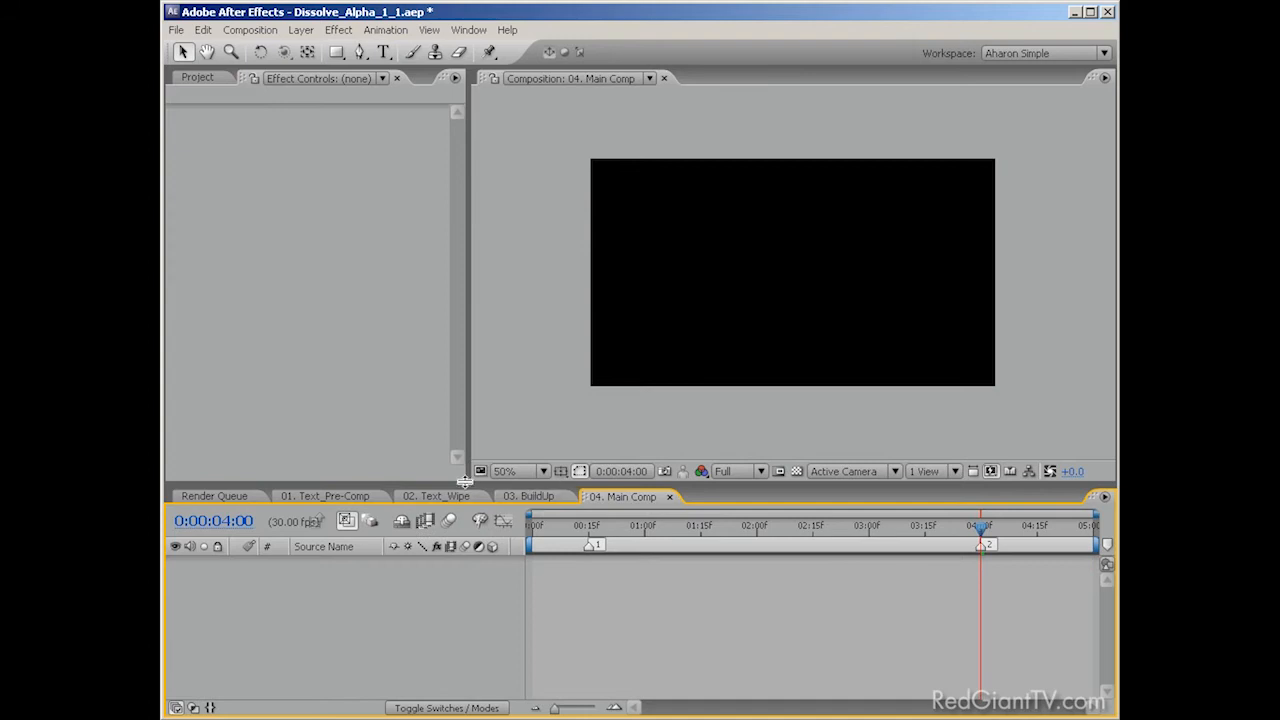
click(197, 78)
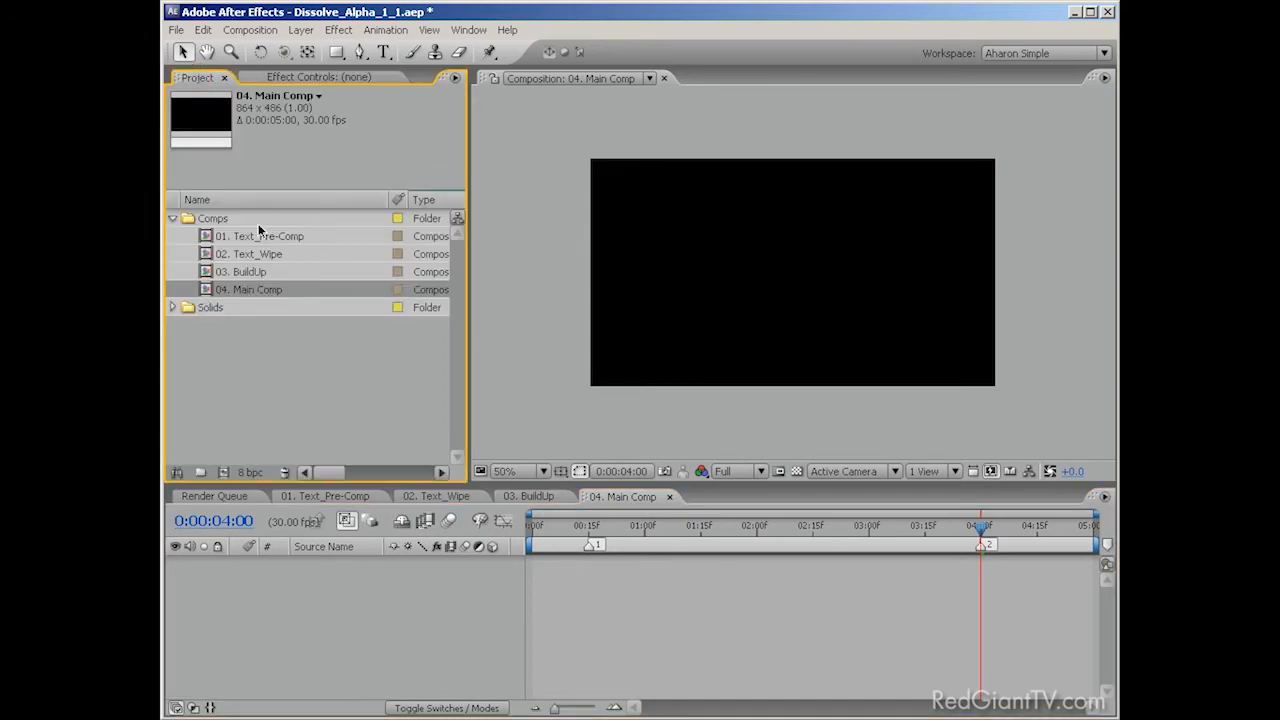
click(252, 254)
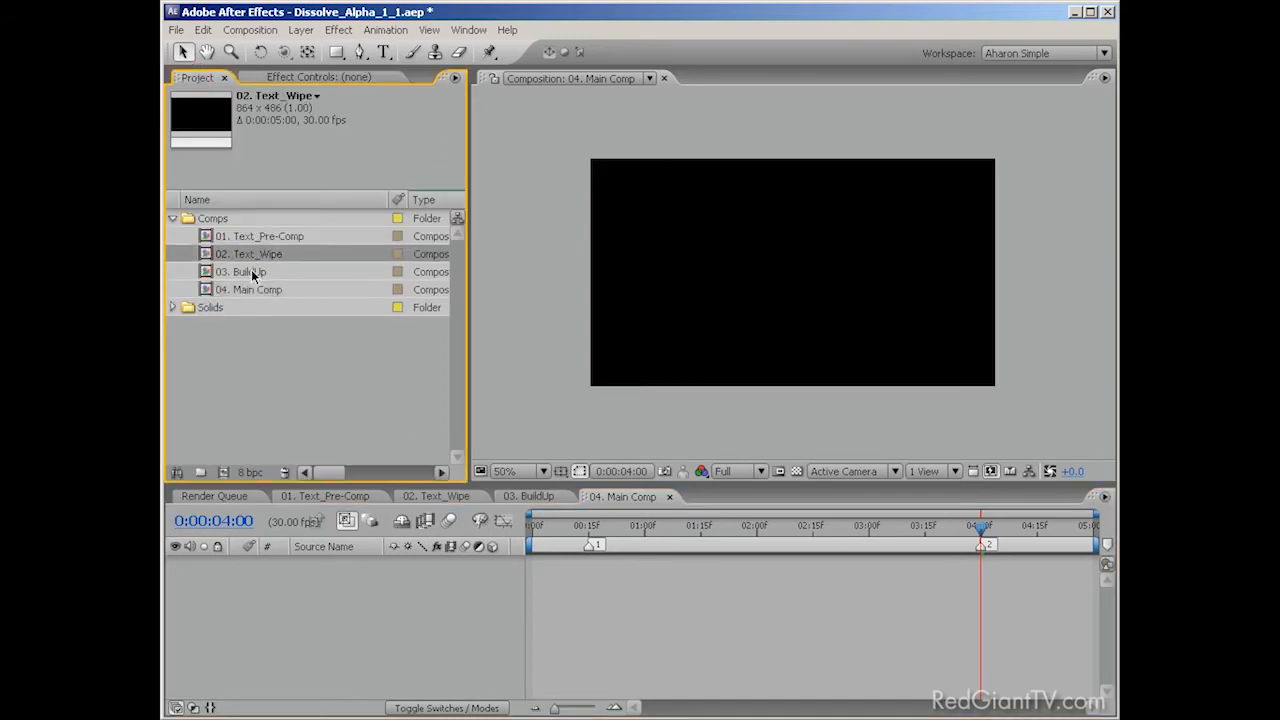
shift+click(252, 272)
drag(245, 262, 270, 568)
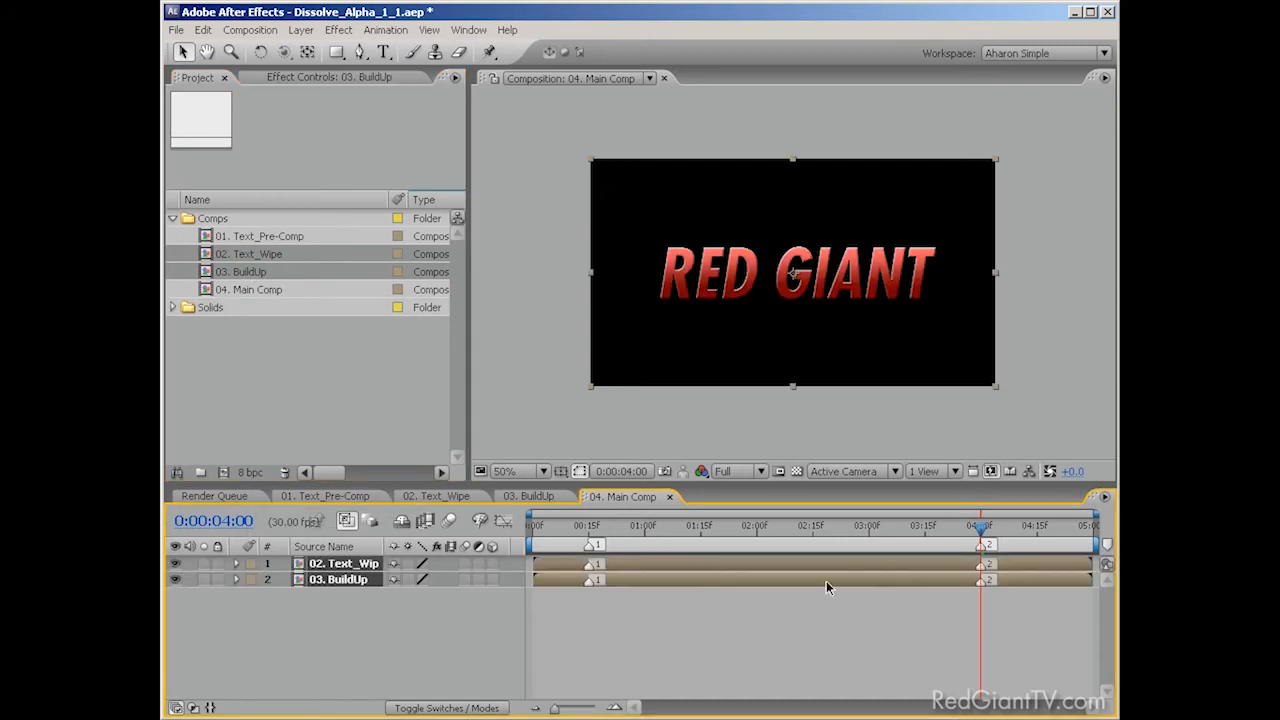
drag(852, 527, 998, 540)
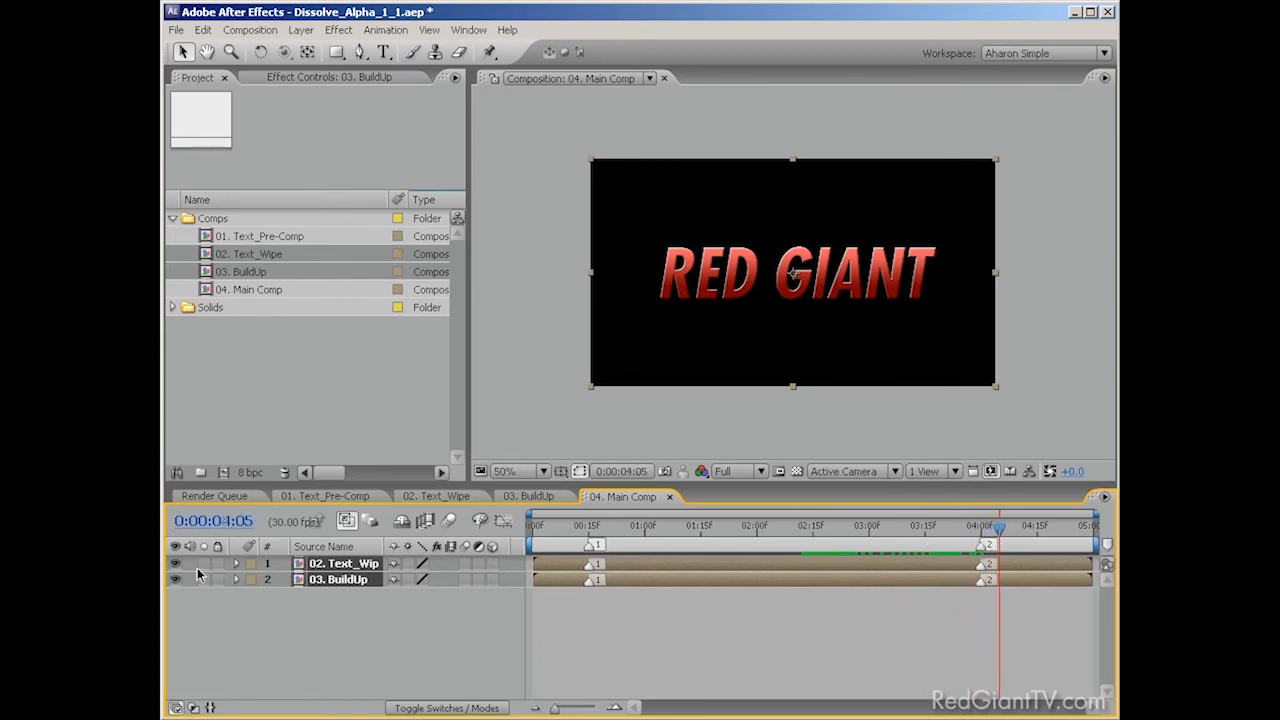
drag(175, 563, 175, 580)
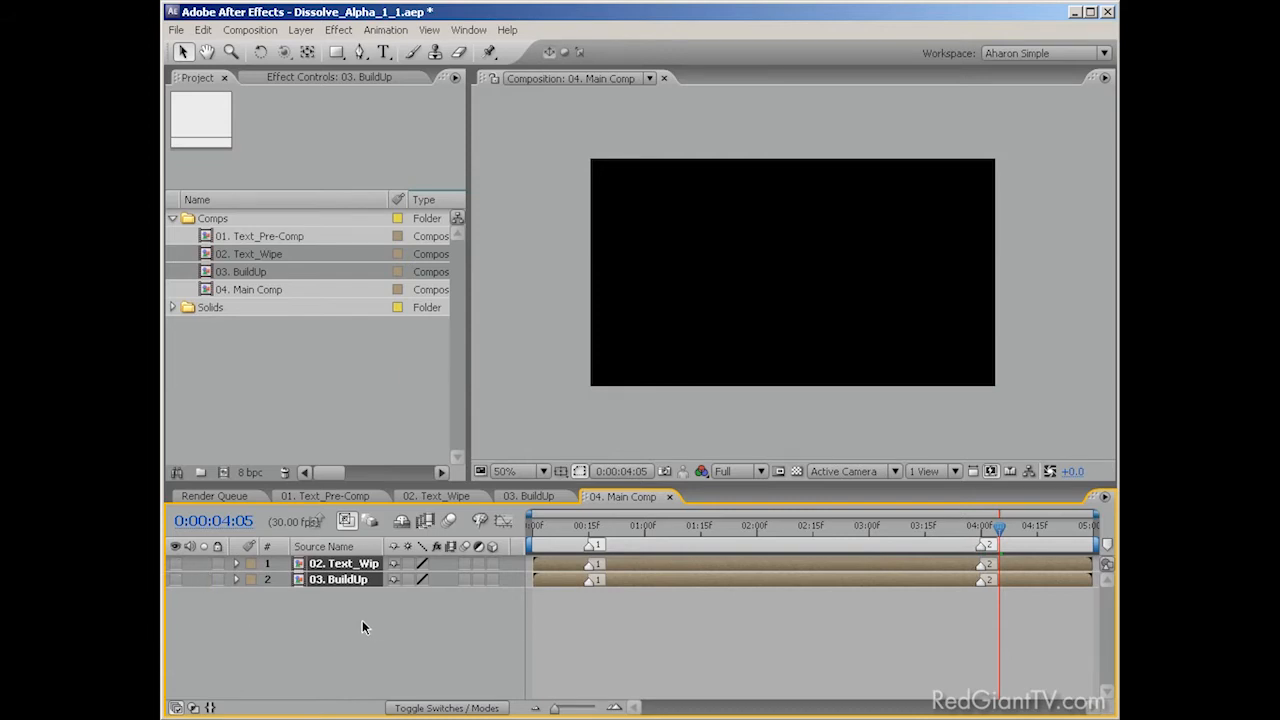
- Create a composition-size white solid, 864 × 486 pixels, named Form in 04. Main Comp
key(ctrl+y)
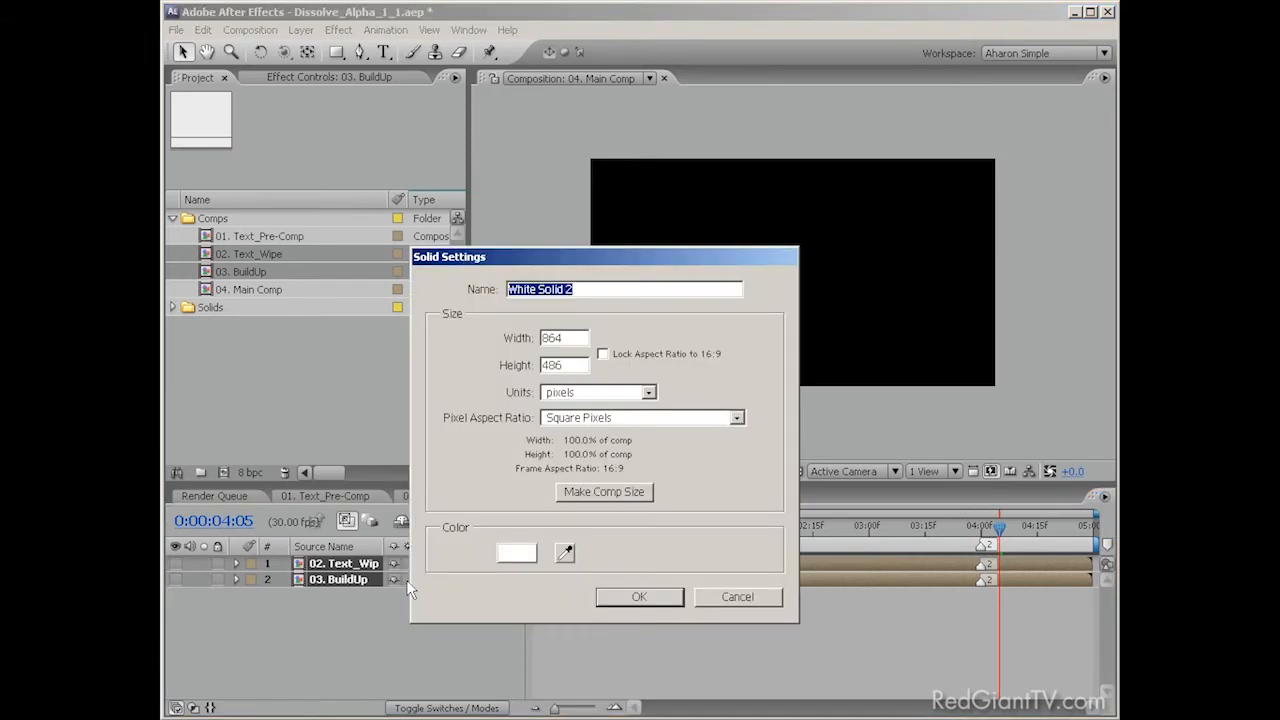
key(BackSpace)
text(Form)
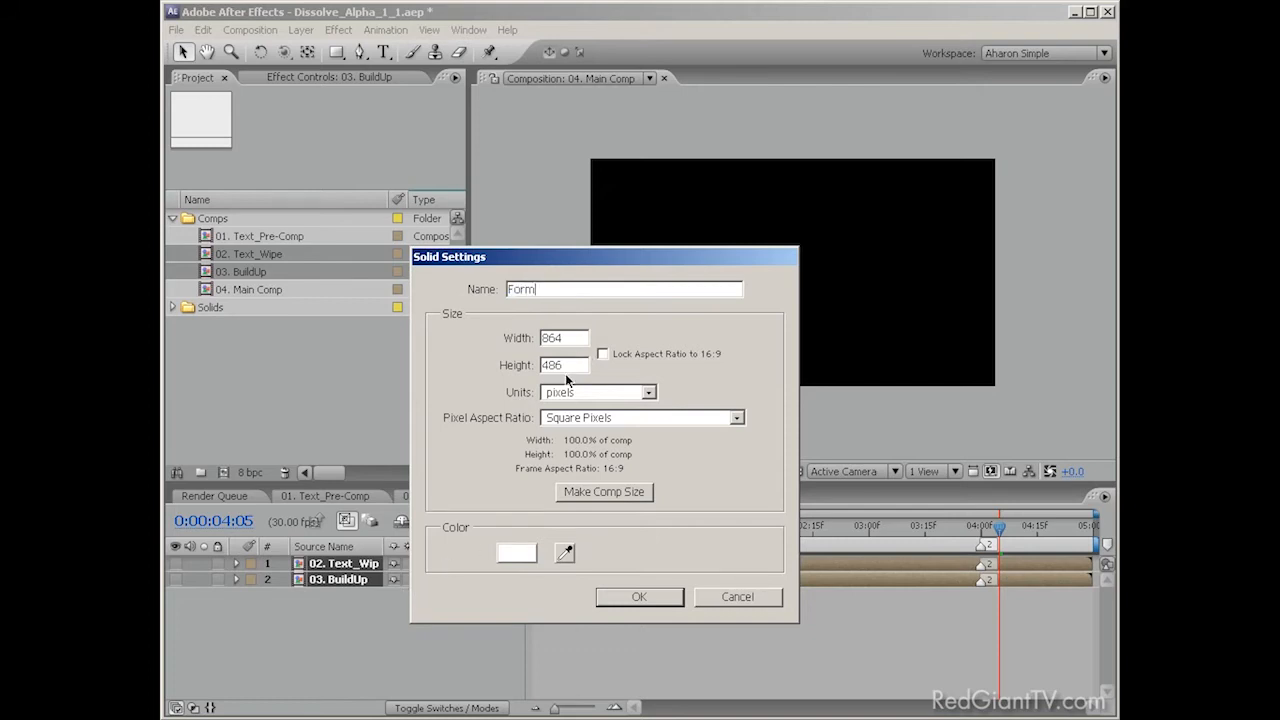
click(601, 493)
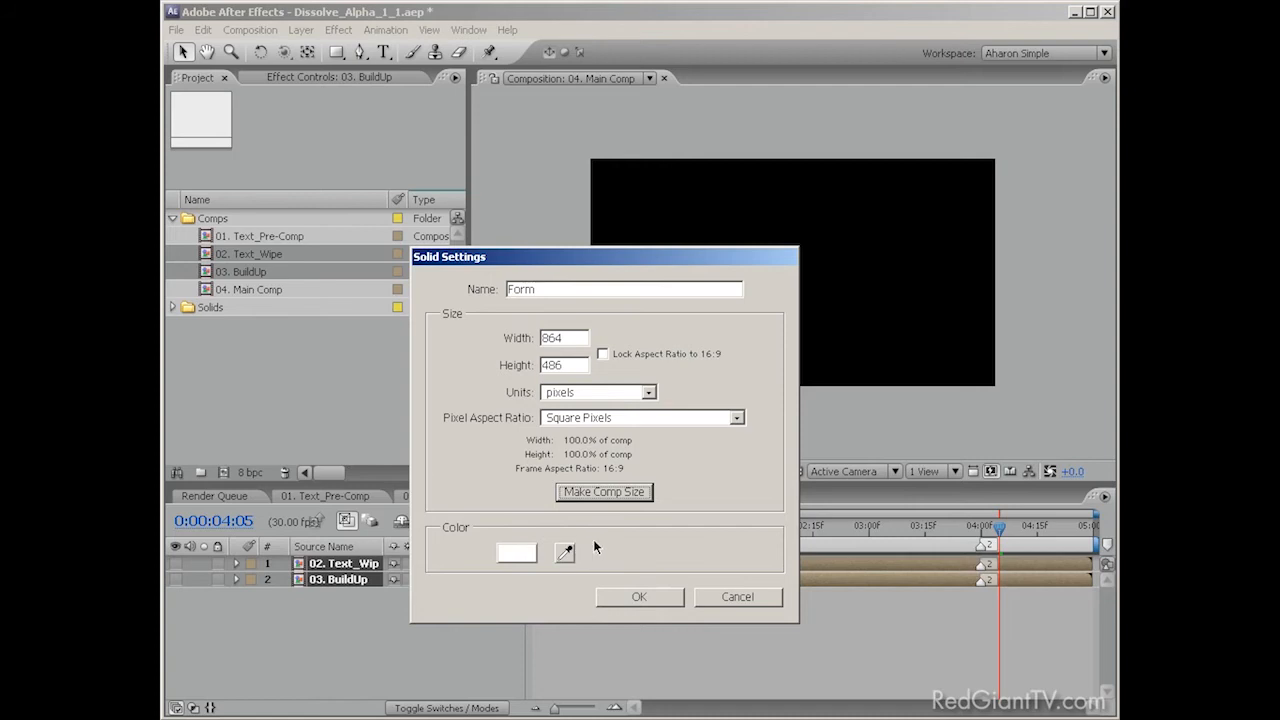
click(645, 599)
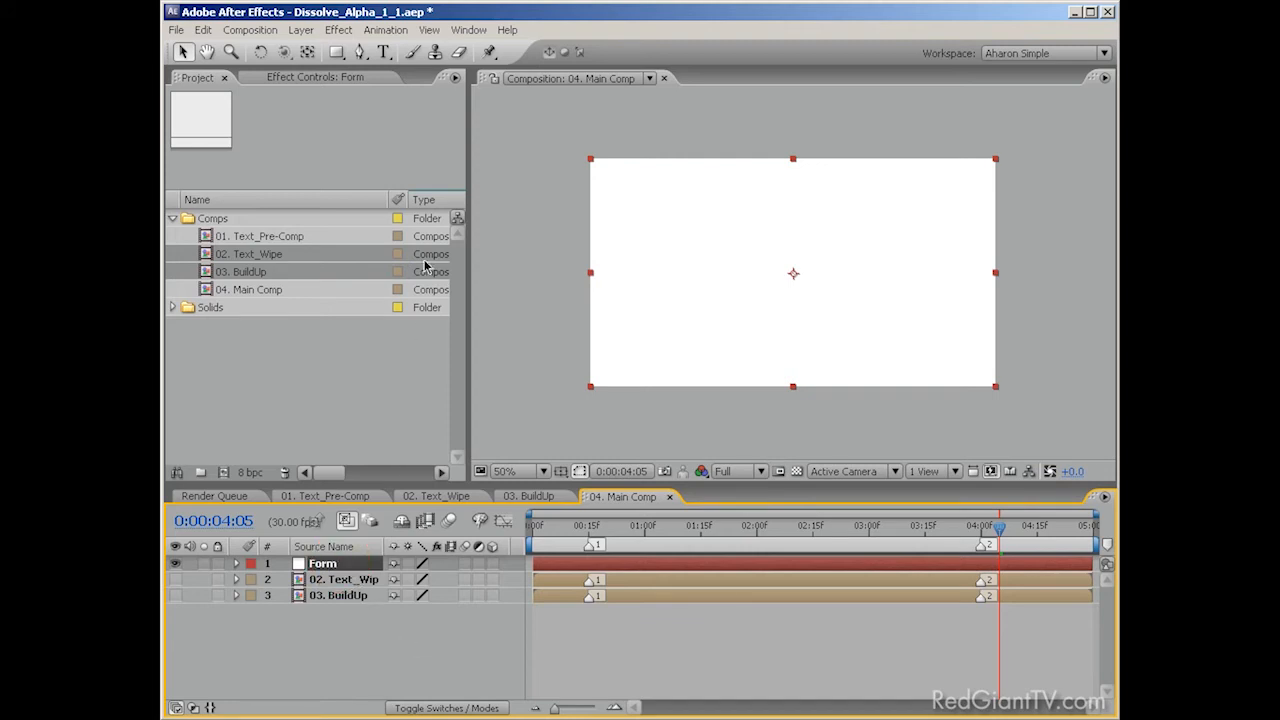
- Apply the Trapcode Form effect to the Form solid
click(339, 30)
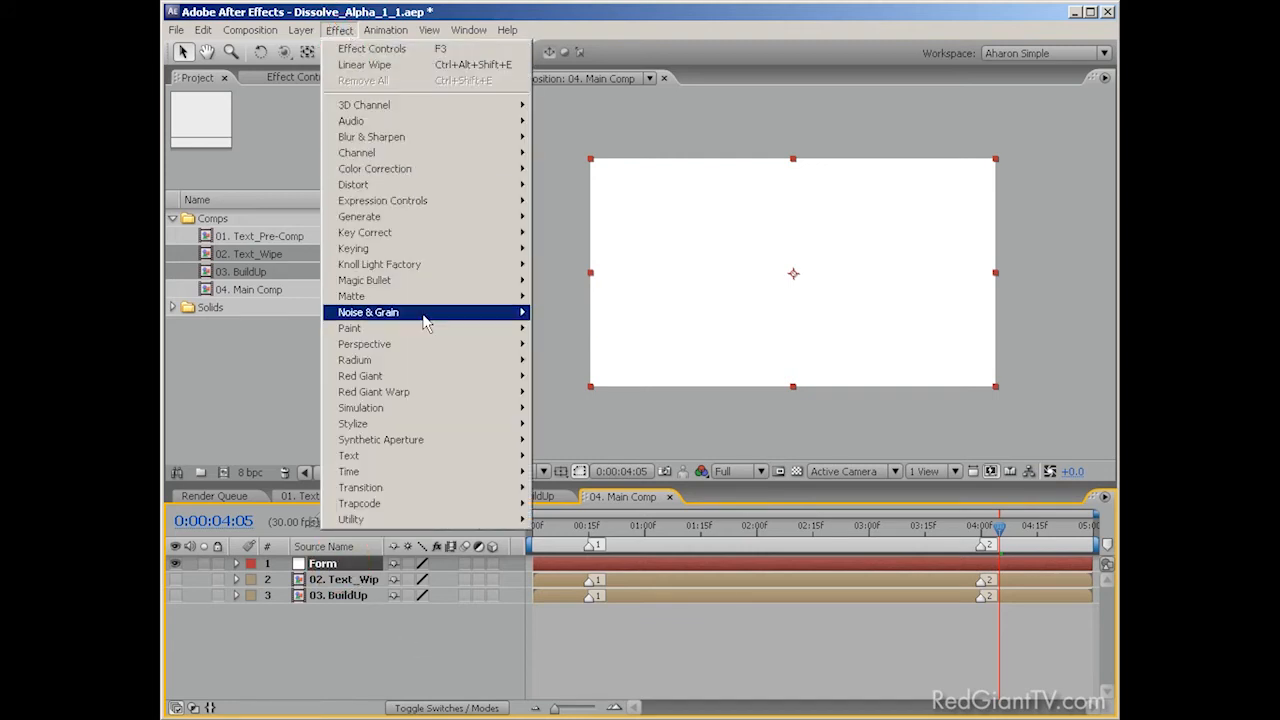
mouse_move(414, 504)
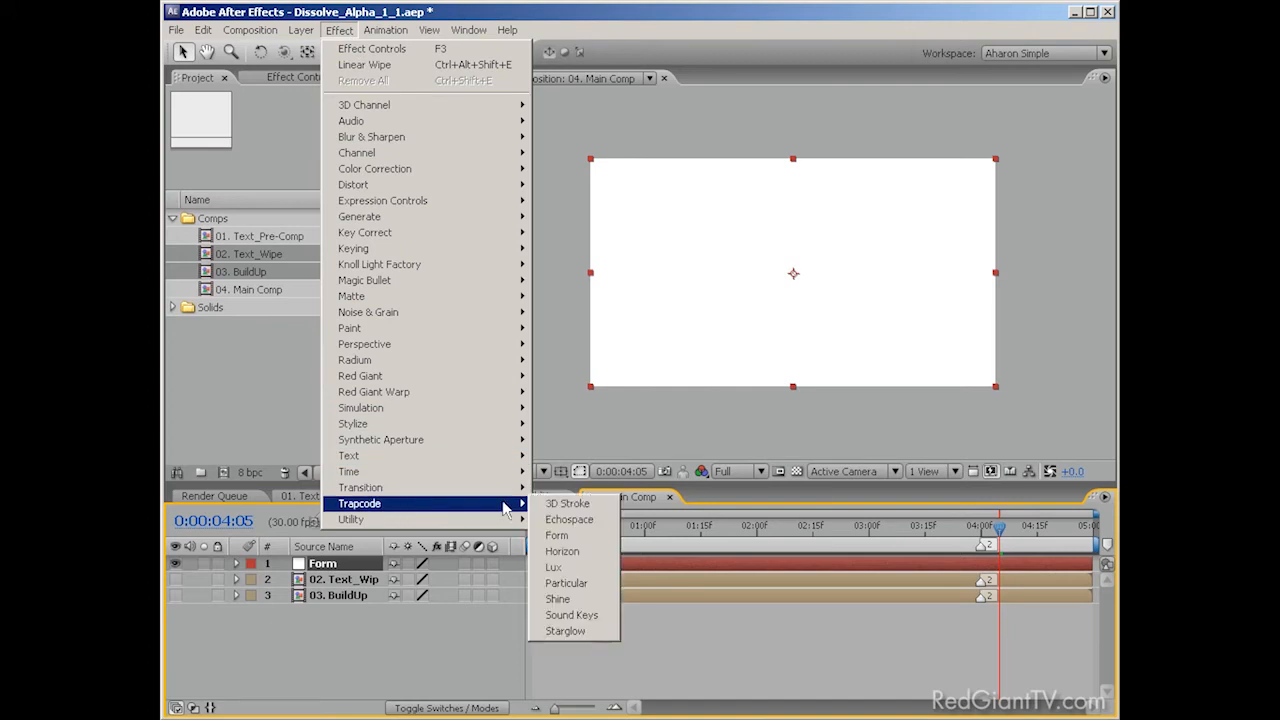
click(583, 537)
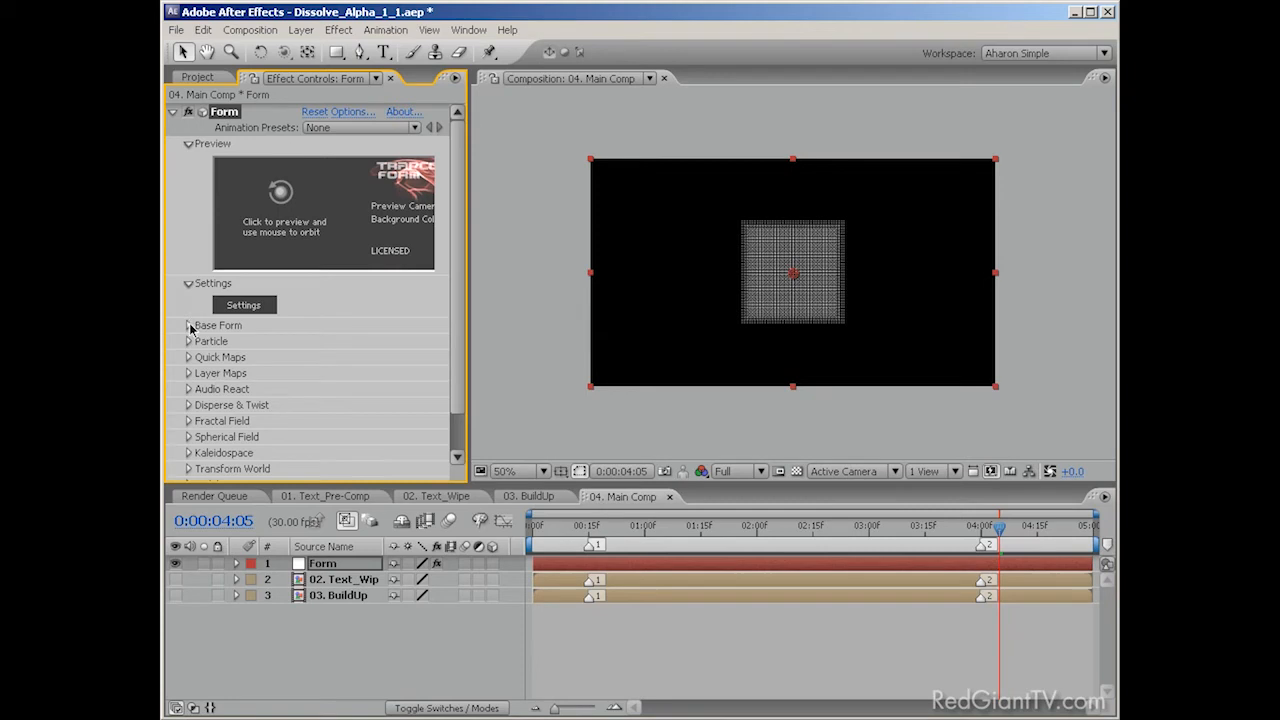
- Set the base form's Size X to 864 and Size Y to 486 to match the composition dimensions
click(189, 326)
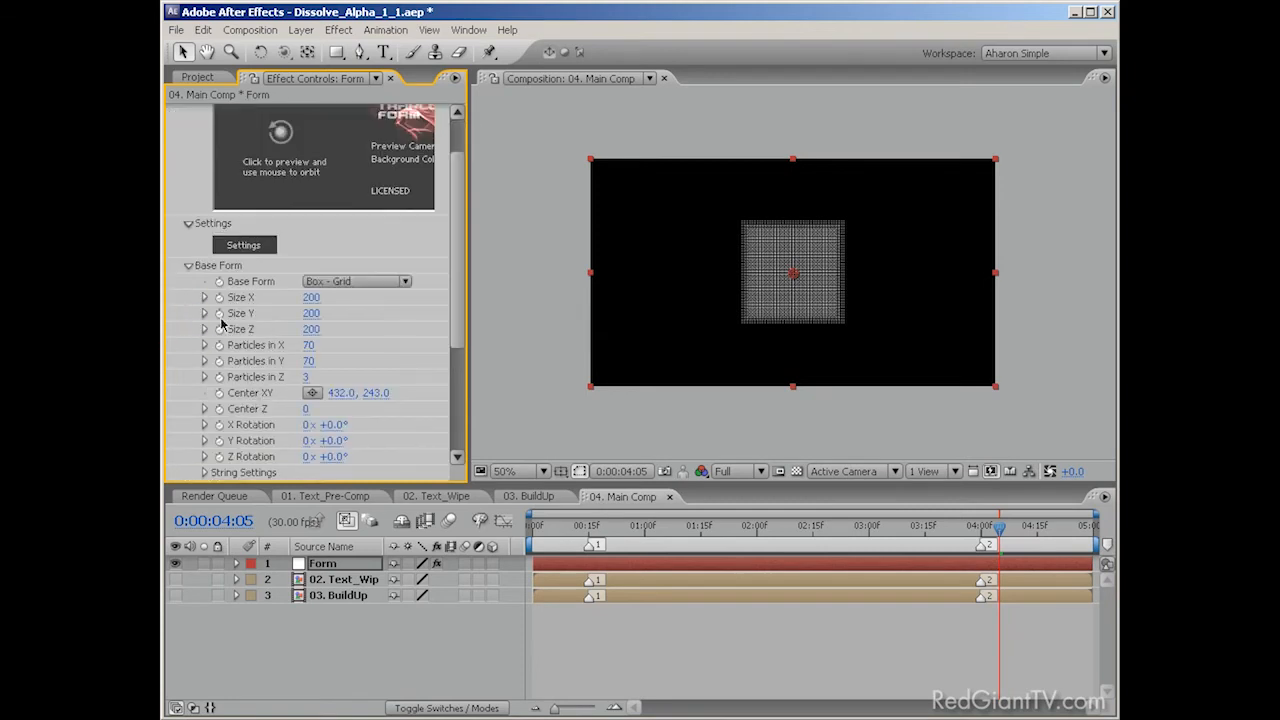
click(313, 297)
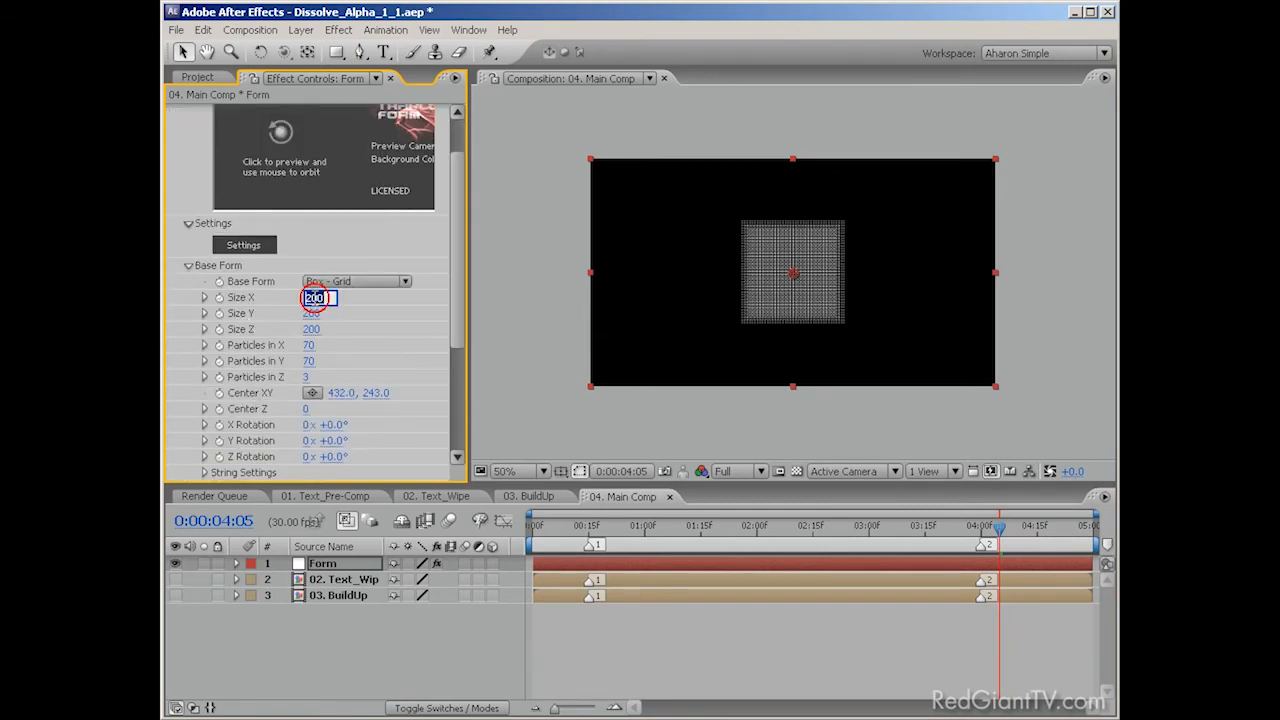
text(864)
click(312, 316)
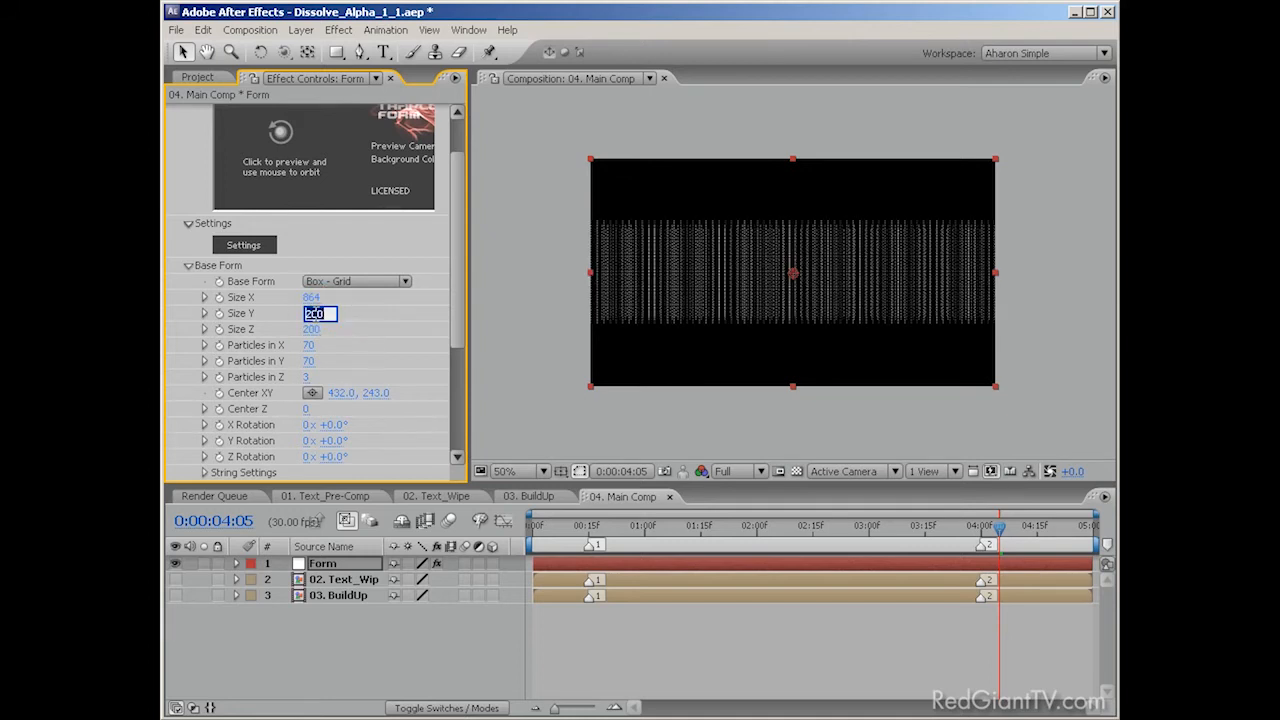
text(486)
click(334, 337)
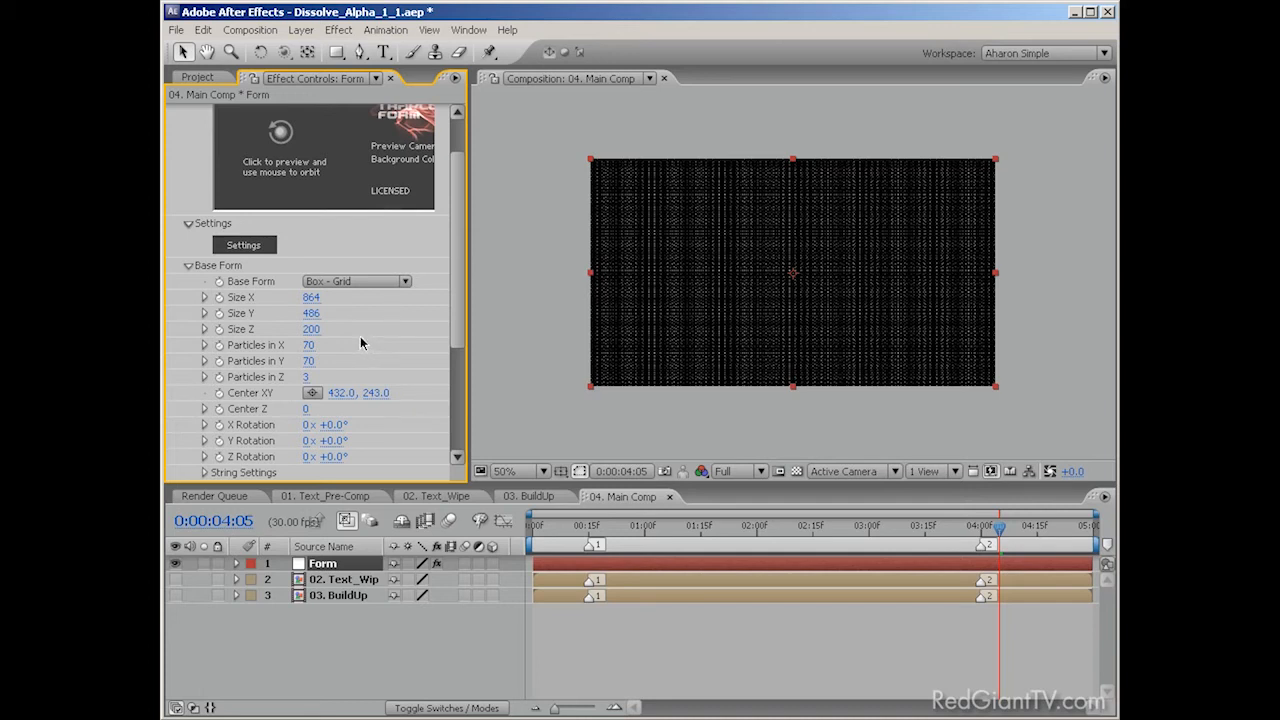
- Set the base form's particle counts to 864 in X, 486 in Y and 1 in Z
click(310, 345)
text(36)
click(310, 361)
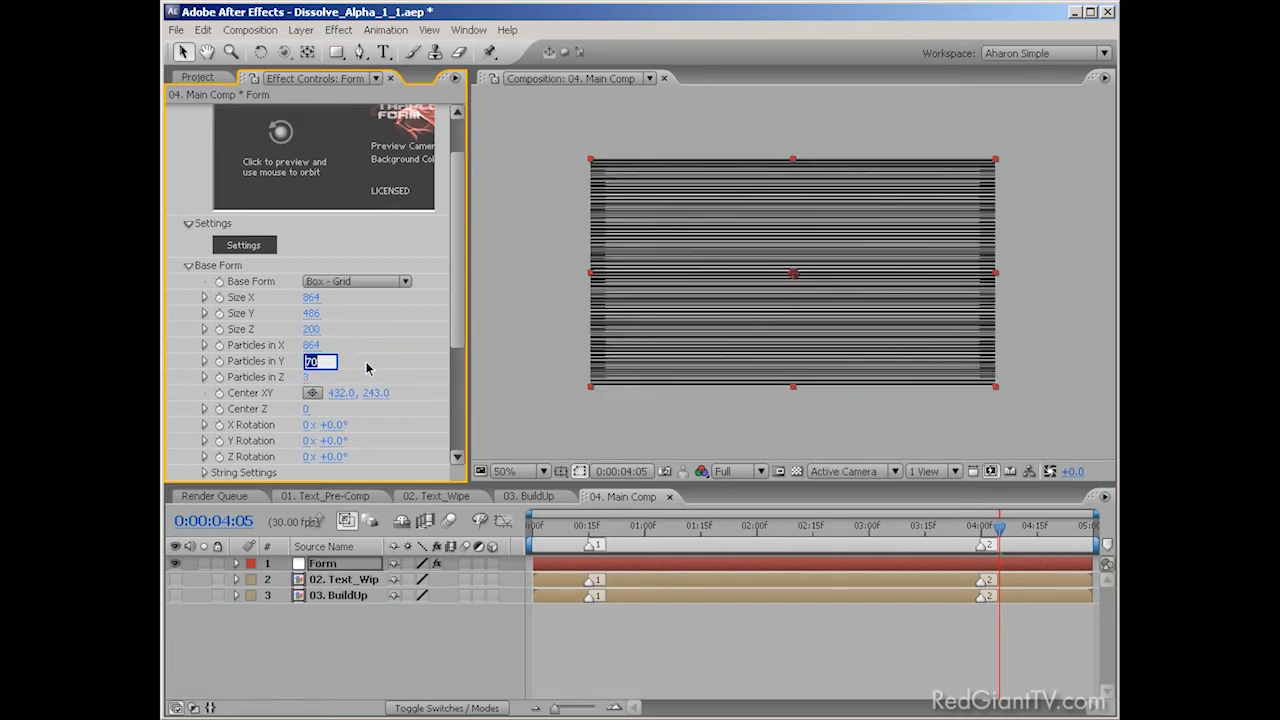
text(486)
key(Return)
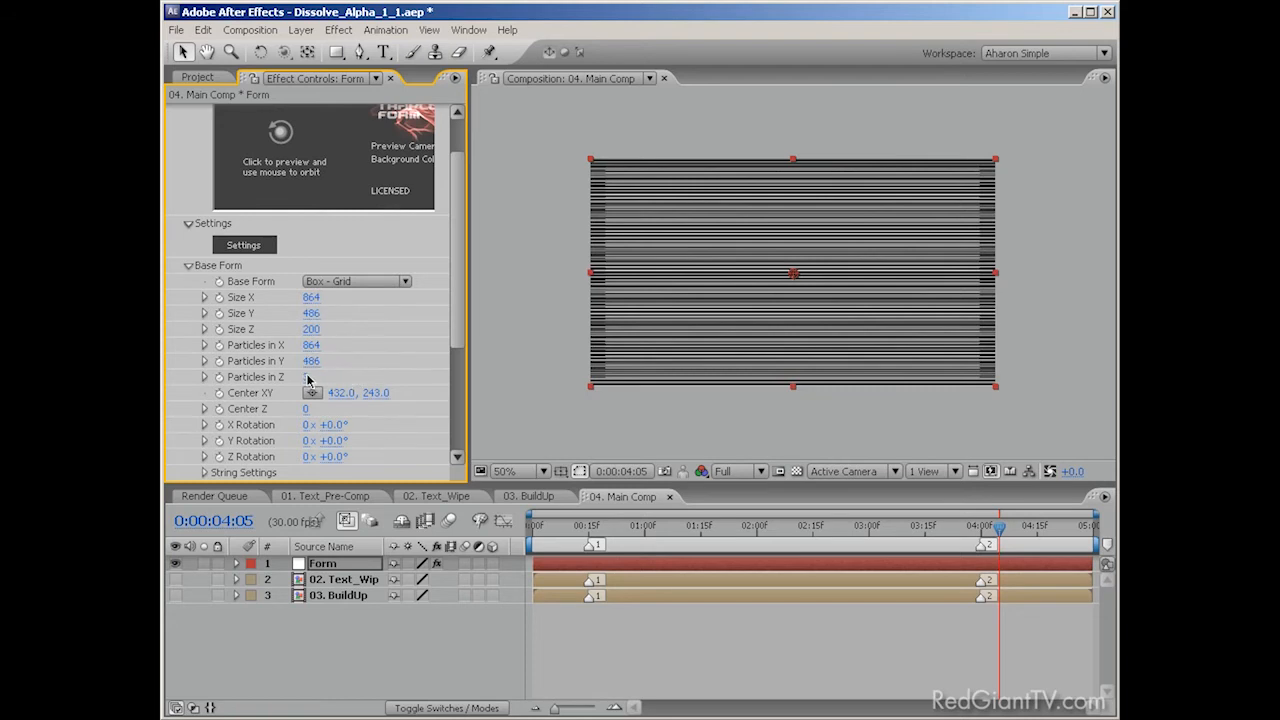
click(307, 378)
text(1)
key(Return)
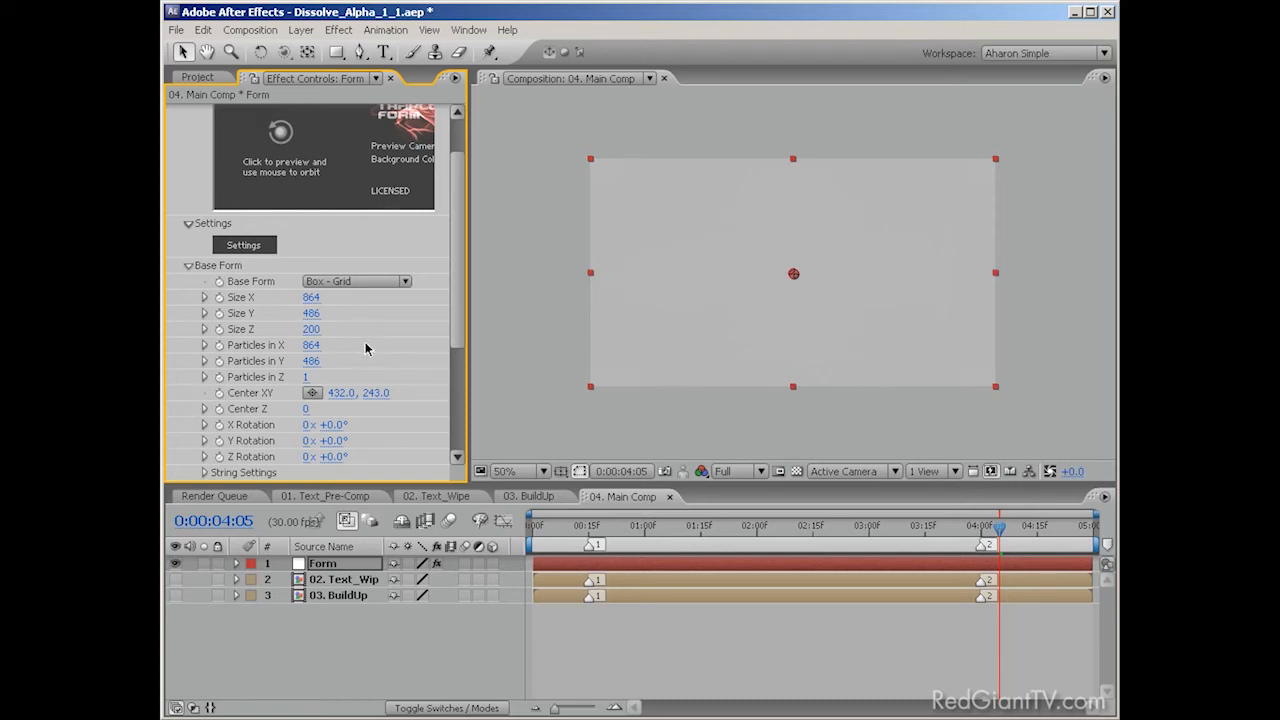
click(386, 343)
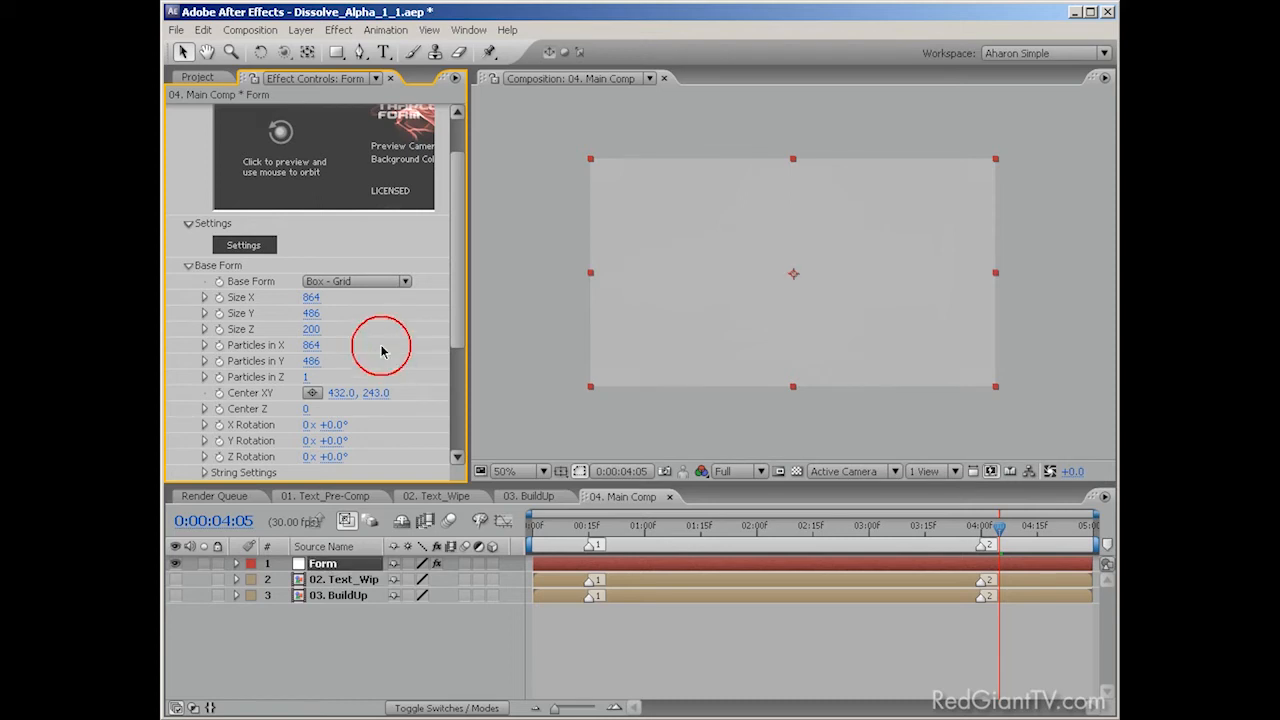
- Configure Form's Color and Alpha layer map to use 02. Text_Wipe with RGBA to RGBA functionality, mapped over XY
scroll(340, 343, down, 3)
click(189, 408)
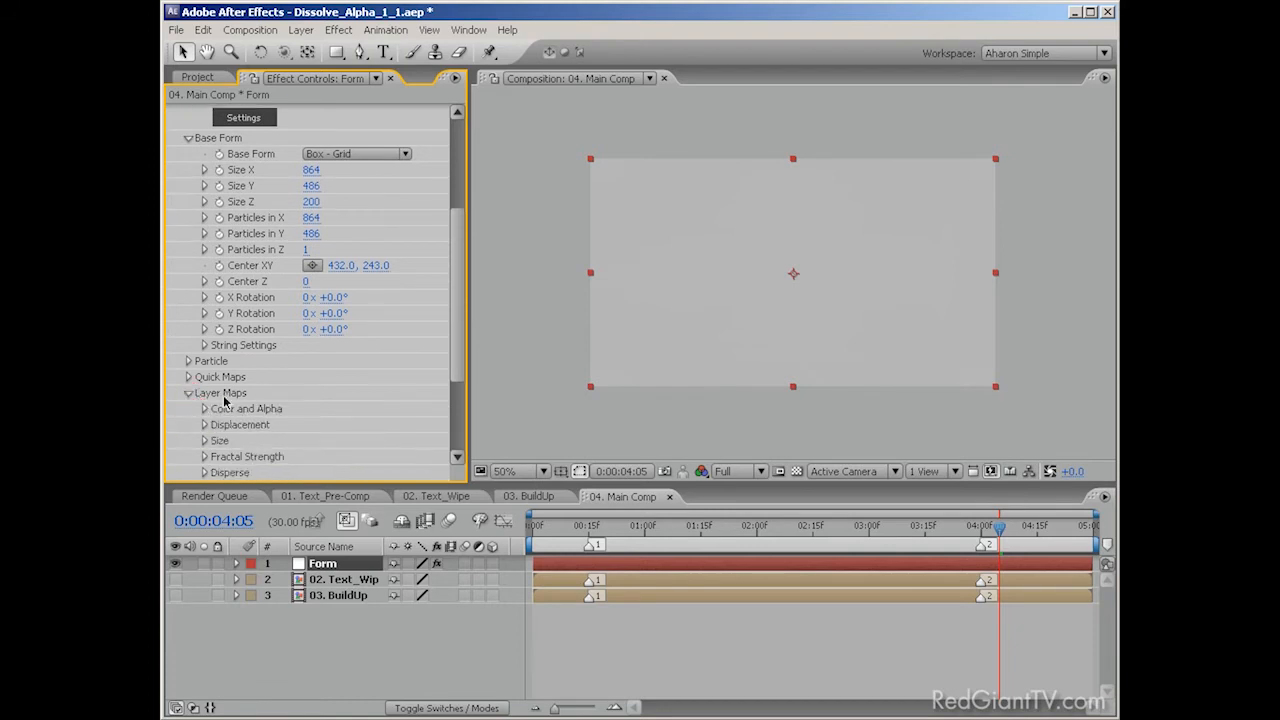
click(206, 409)
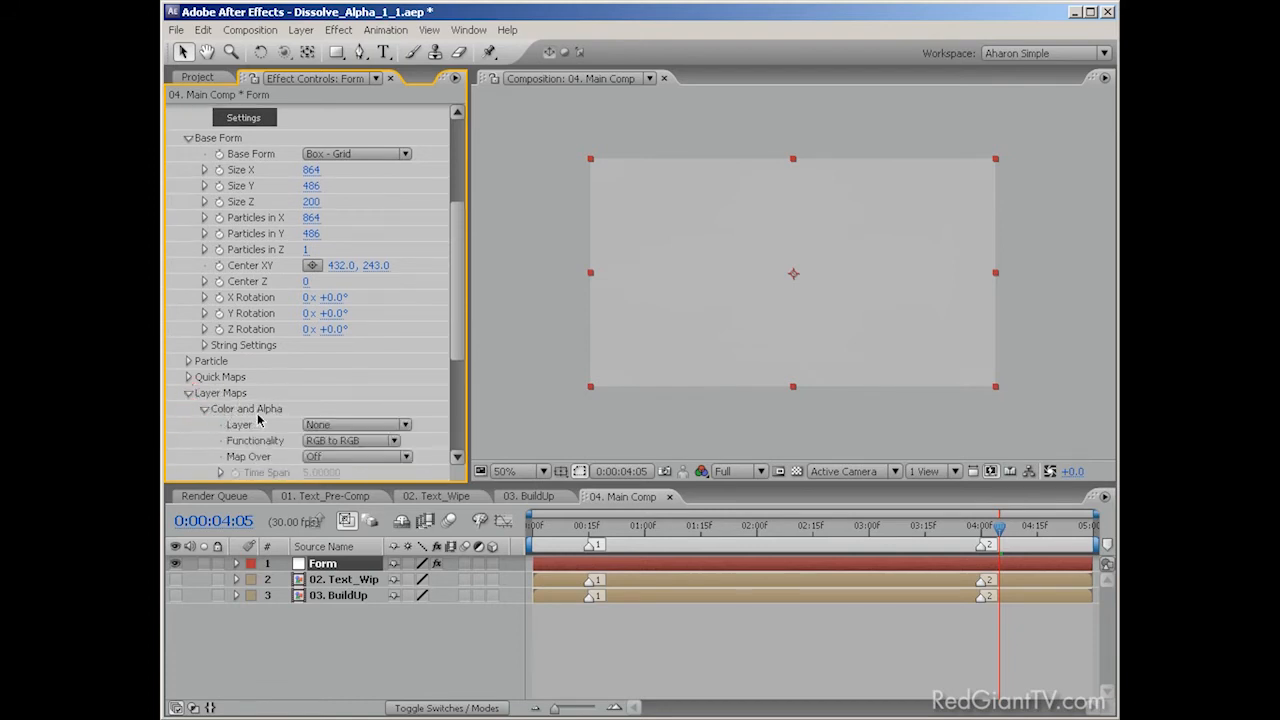
click(347, 427)
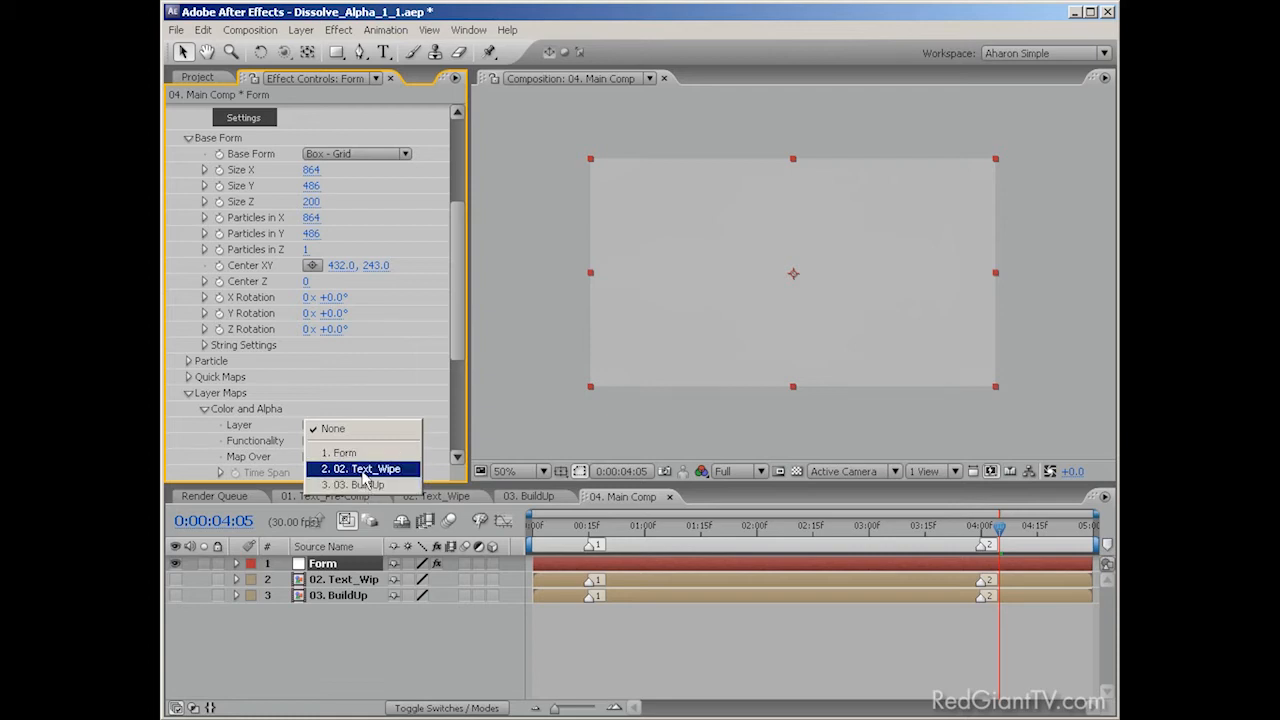
click(365, 469)
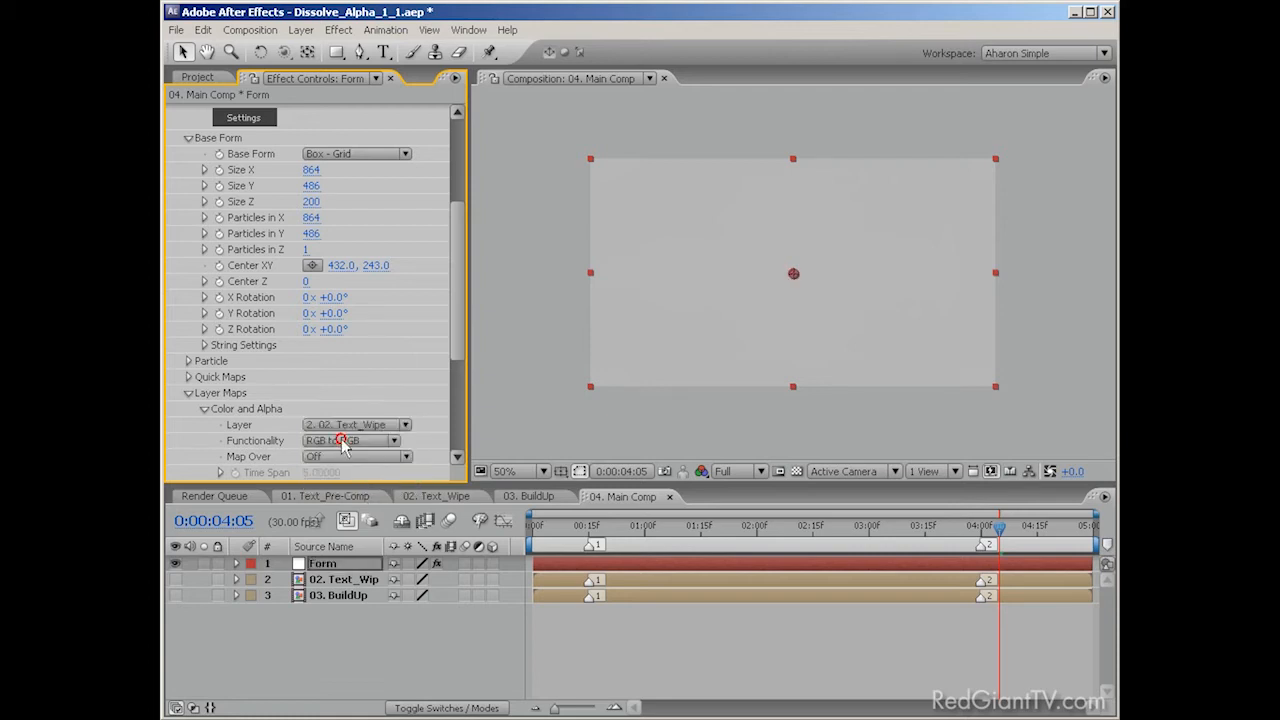
click(341, 442)
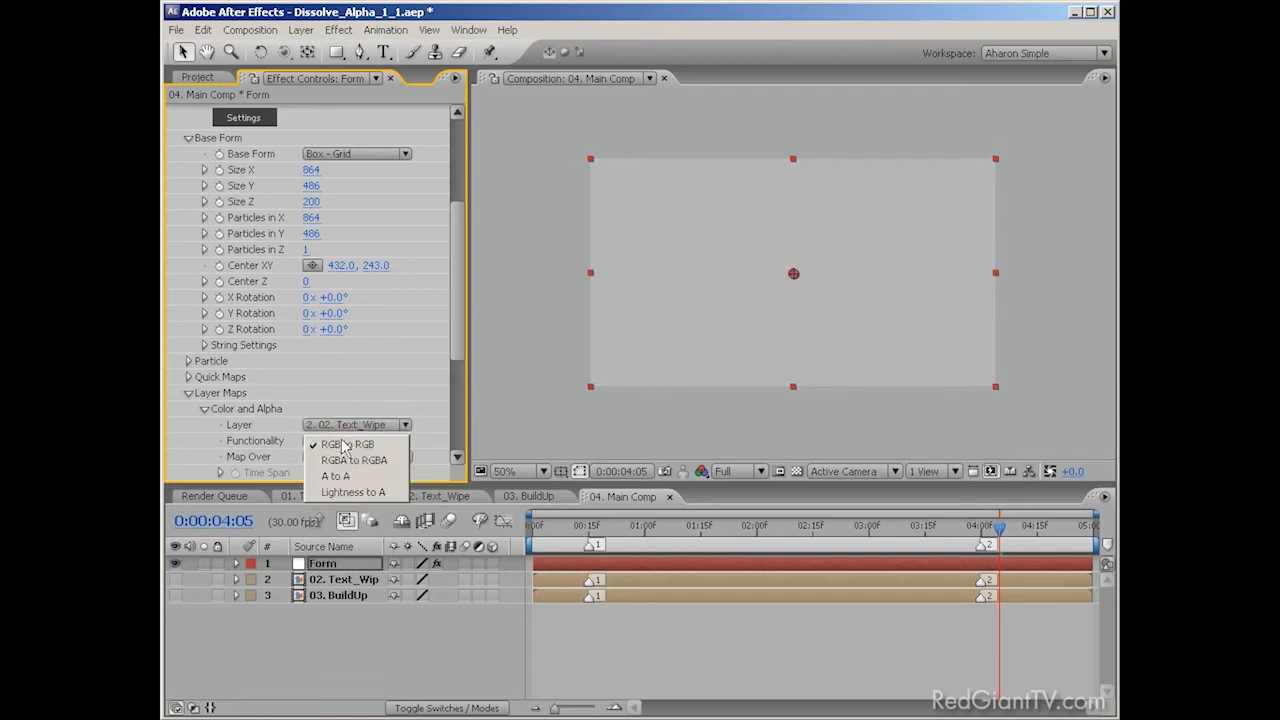
click(386, 466)
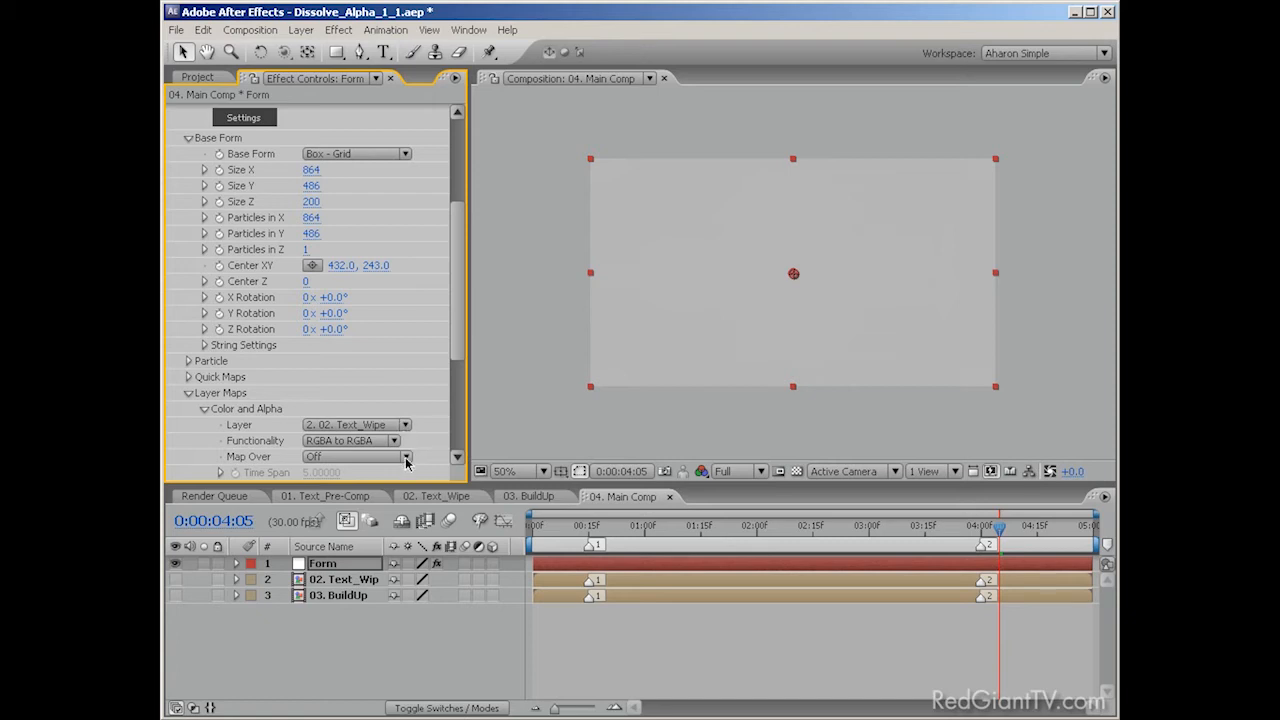
click(406, 458)
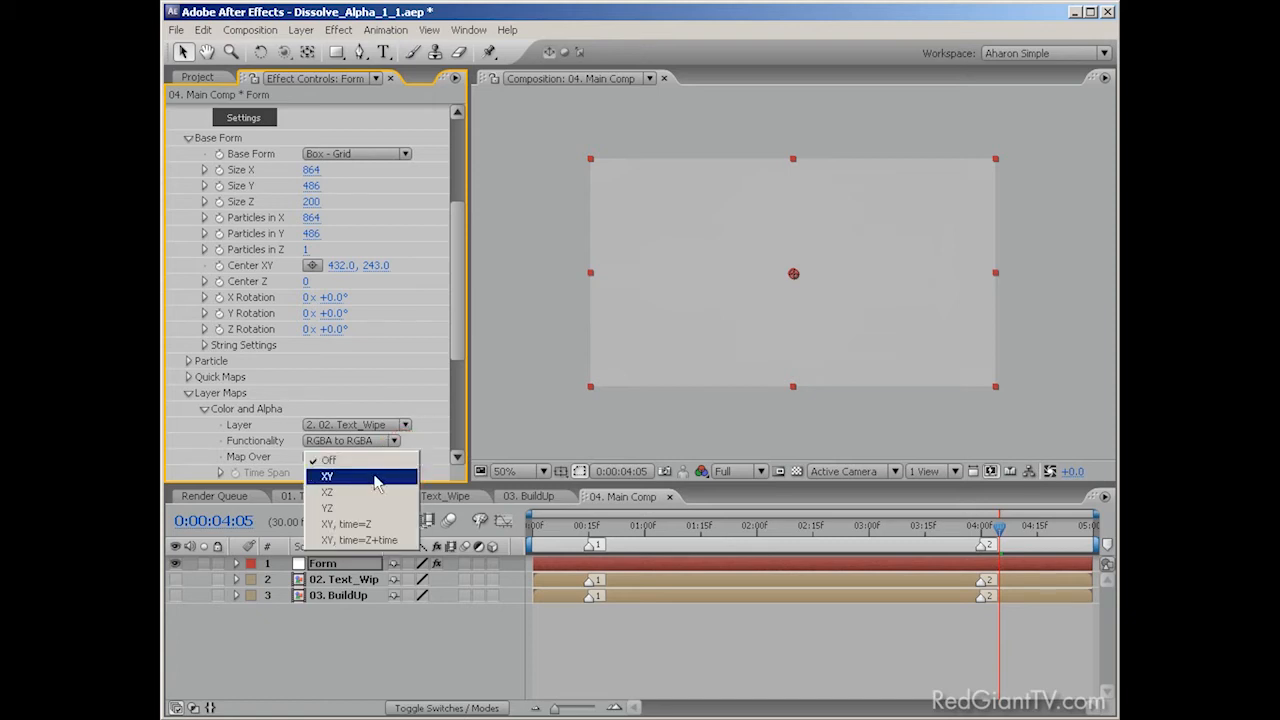
click(378, 480)
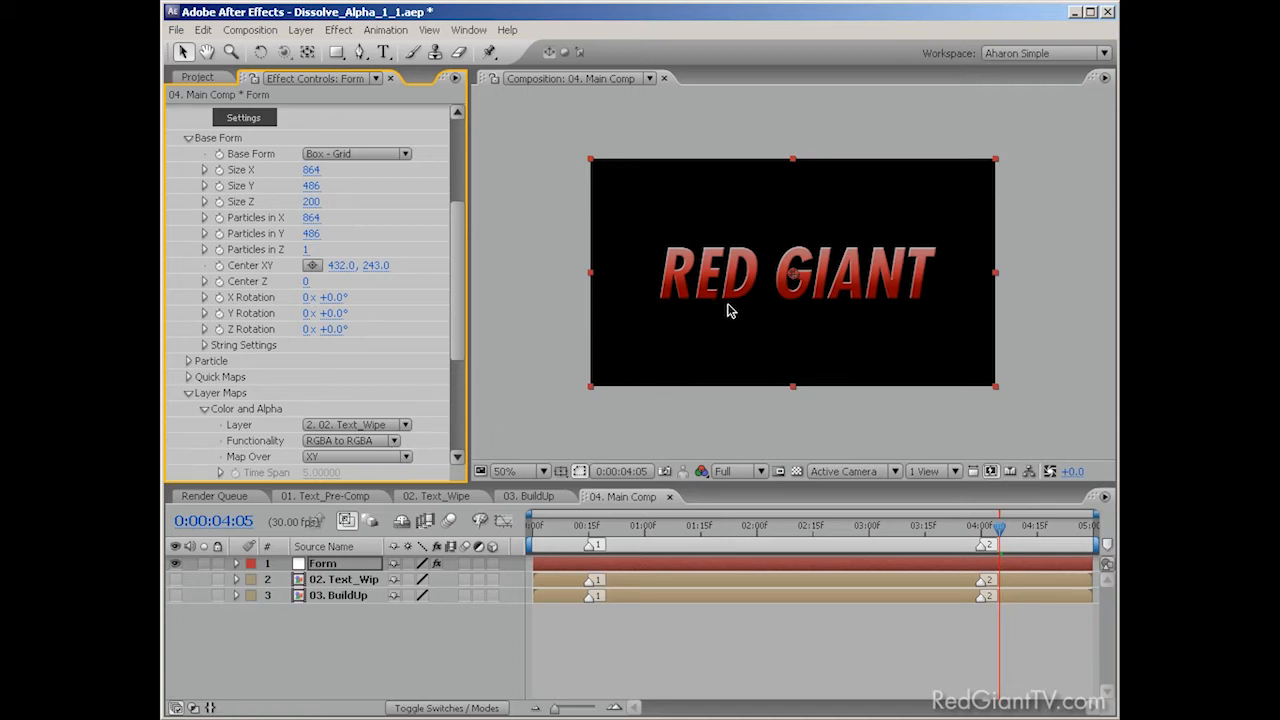
- View the composition at 100% and set the Form particles' transfer mode to Normal
key(period)
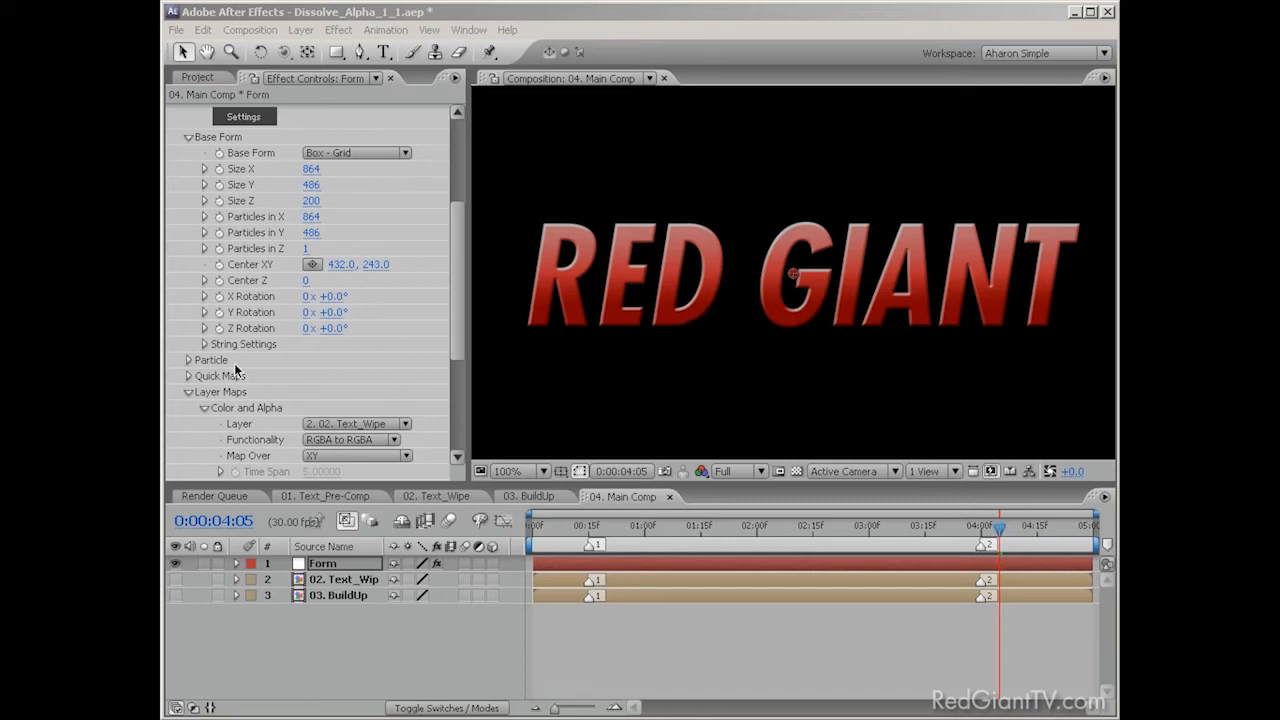
click(188, 359)
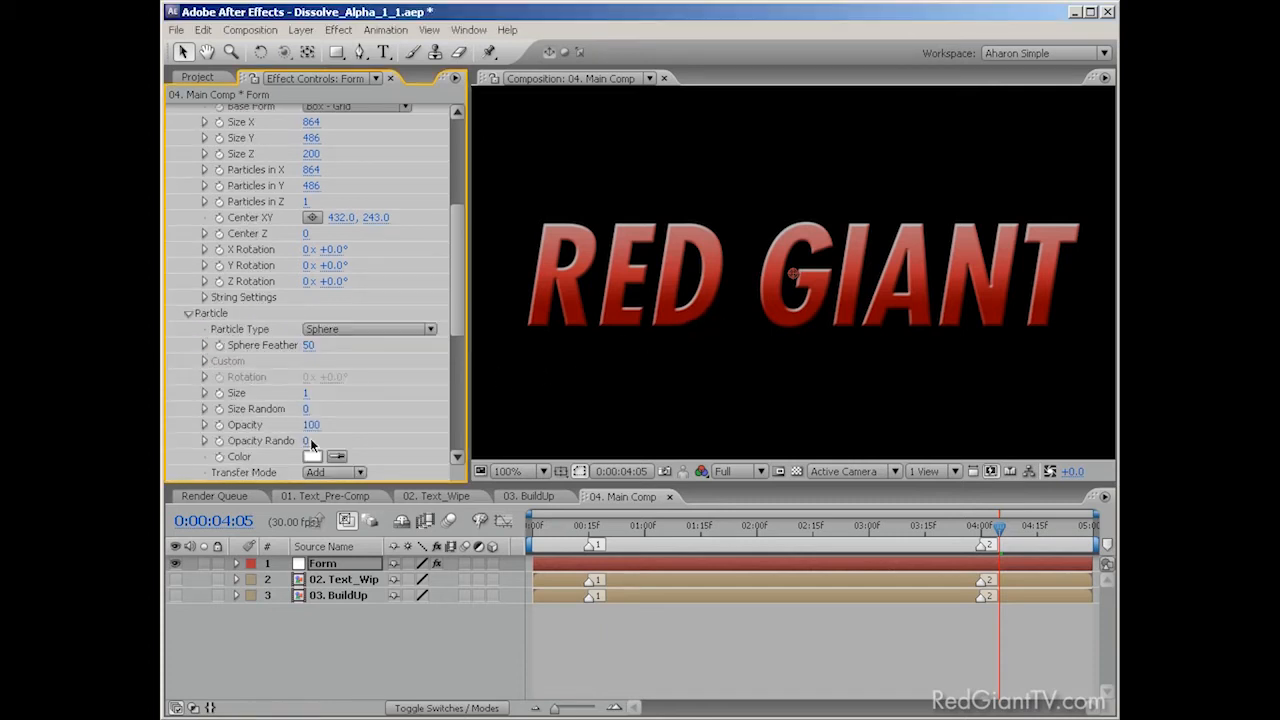
click(354, 472)
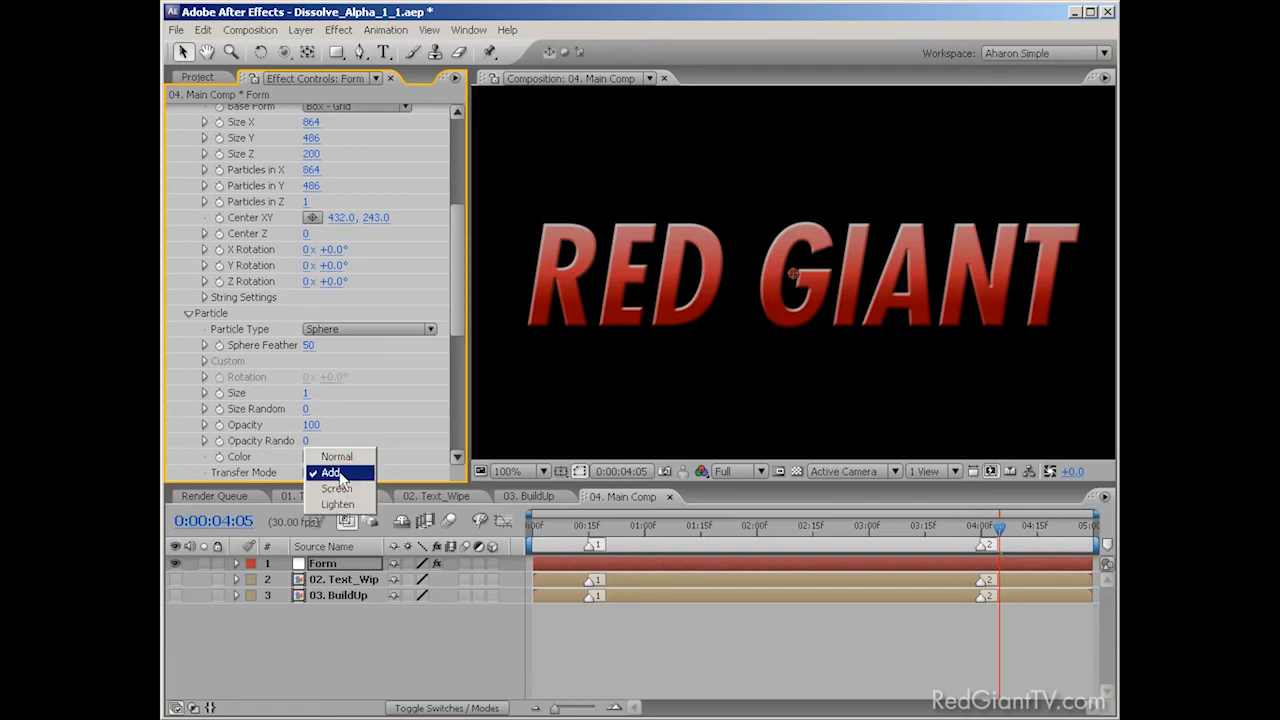
click(337, 457)
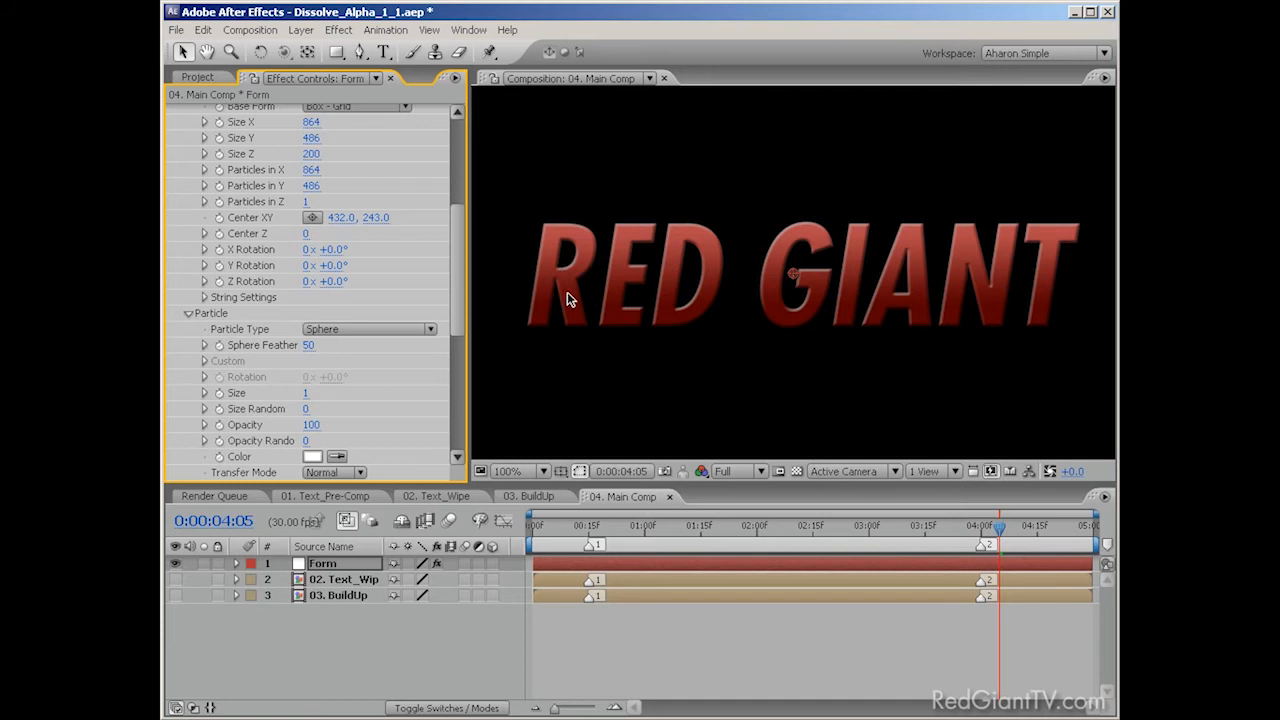
- Compare the main composition with the 02. Text_Wipe composition and set the Form particles' Sphere Feather to 0
click(428, 497)
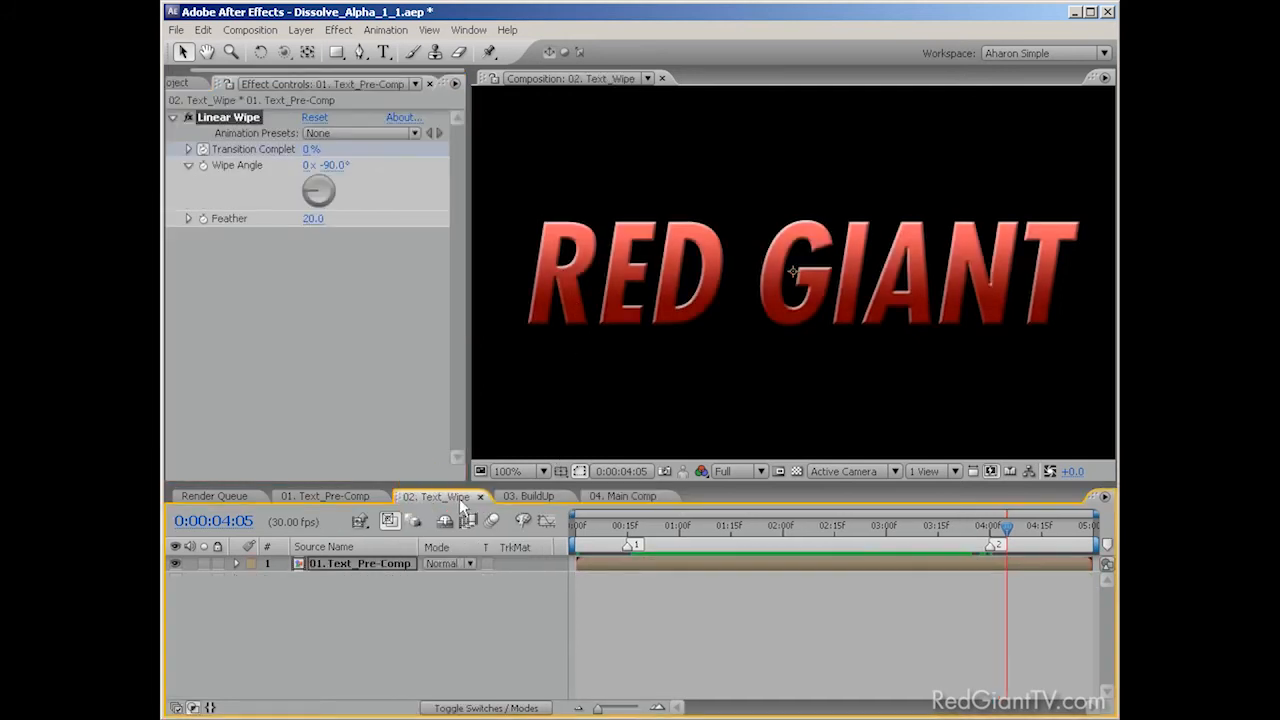
click(604, 497)
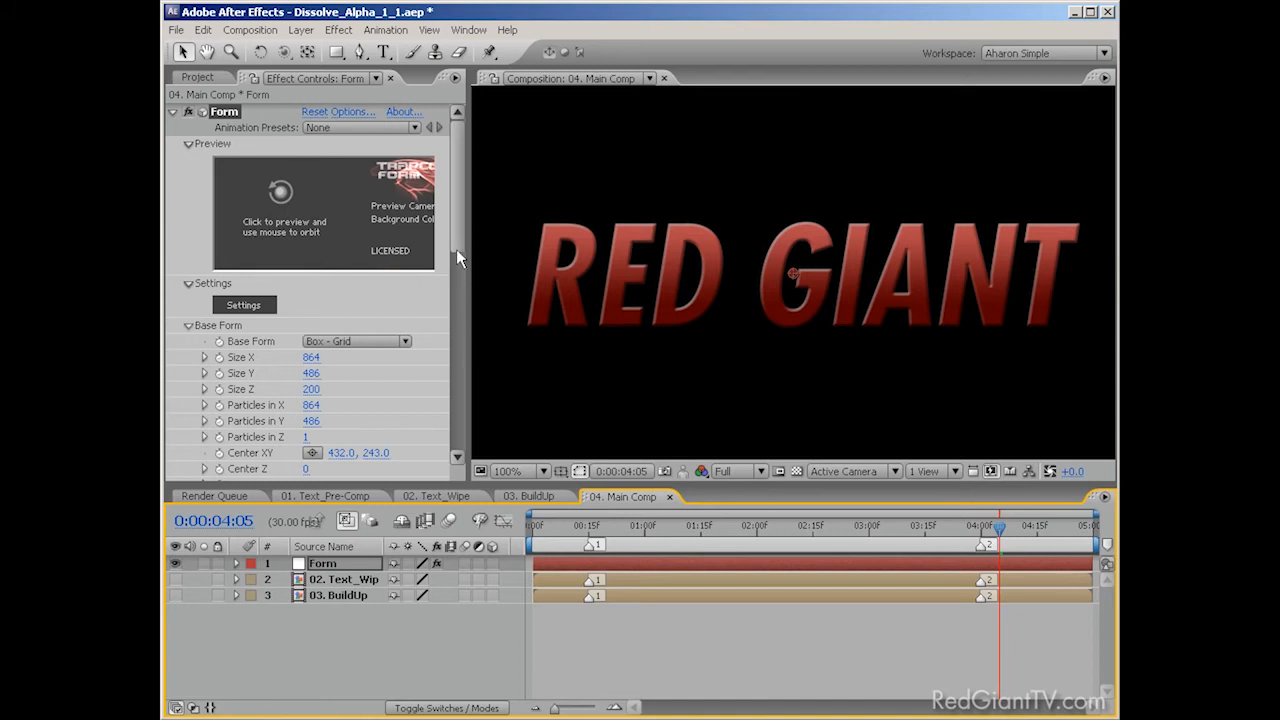
drag(456, 239, 457, 353)
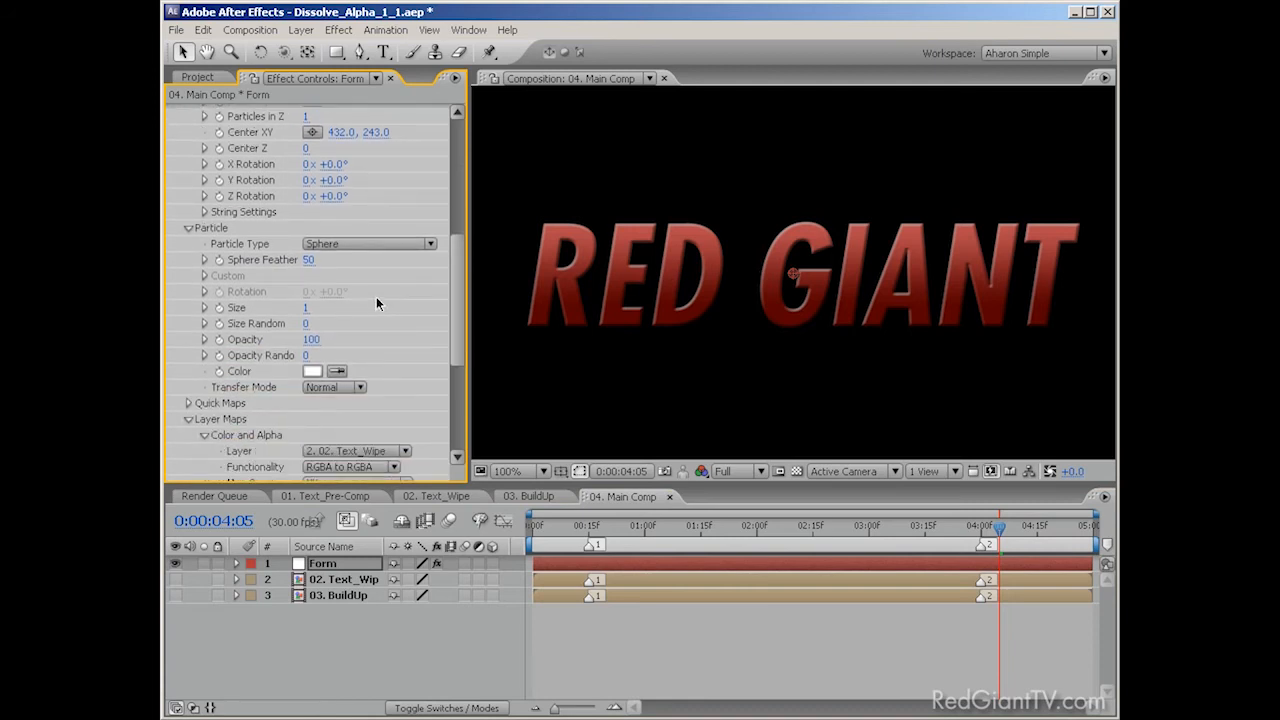
click(308, 259)
text(0)
click(347, 287)
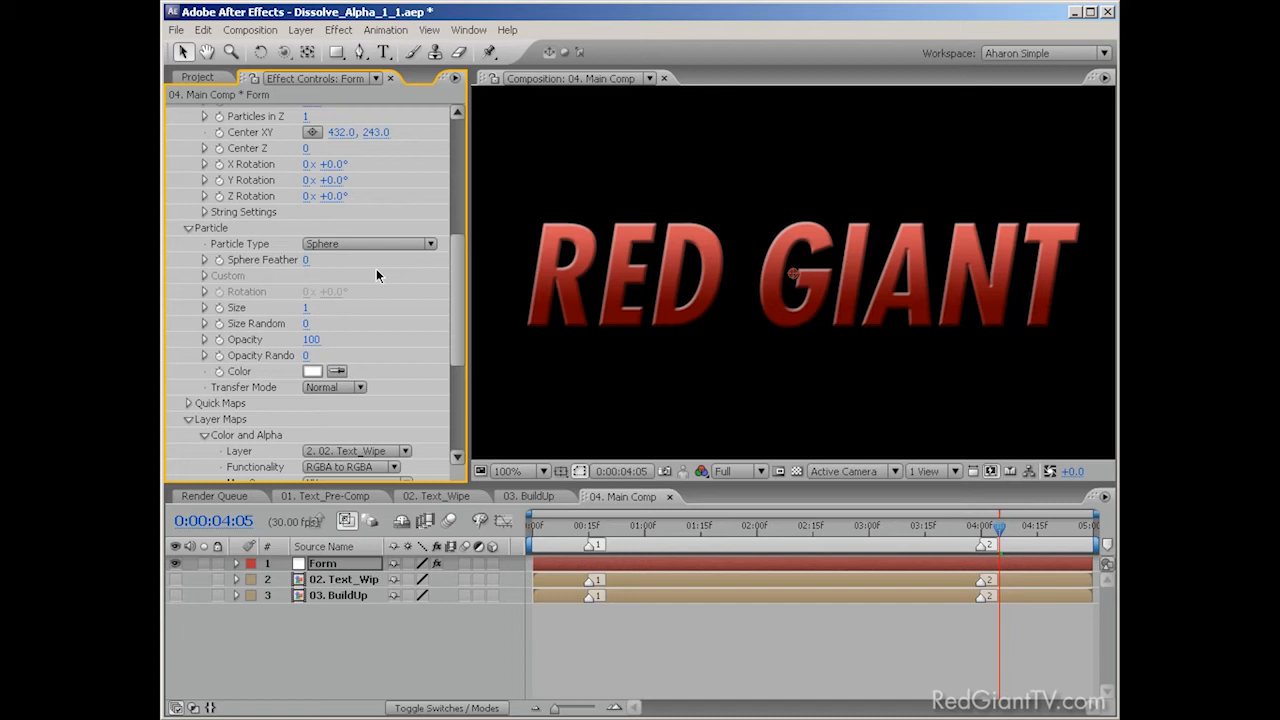
- Compare the result with 02. Text_Wipe again and apply a Levels effect to the Form layer, widening the effect controls area
click(455, 497)
click(603, 497)
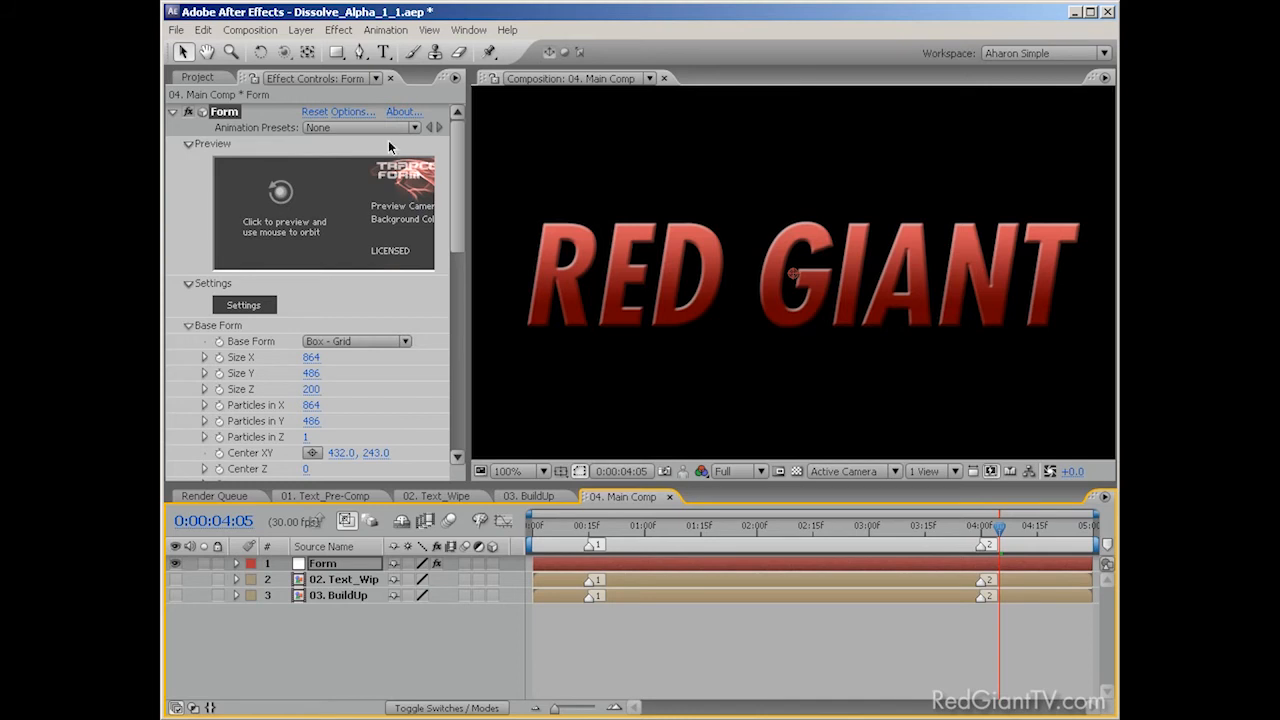
click(339, 30)
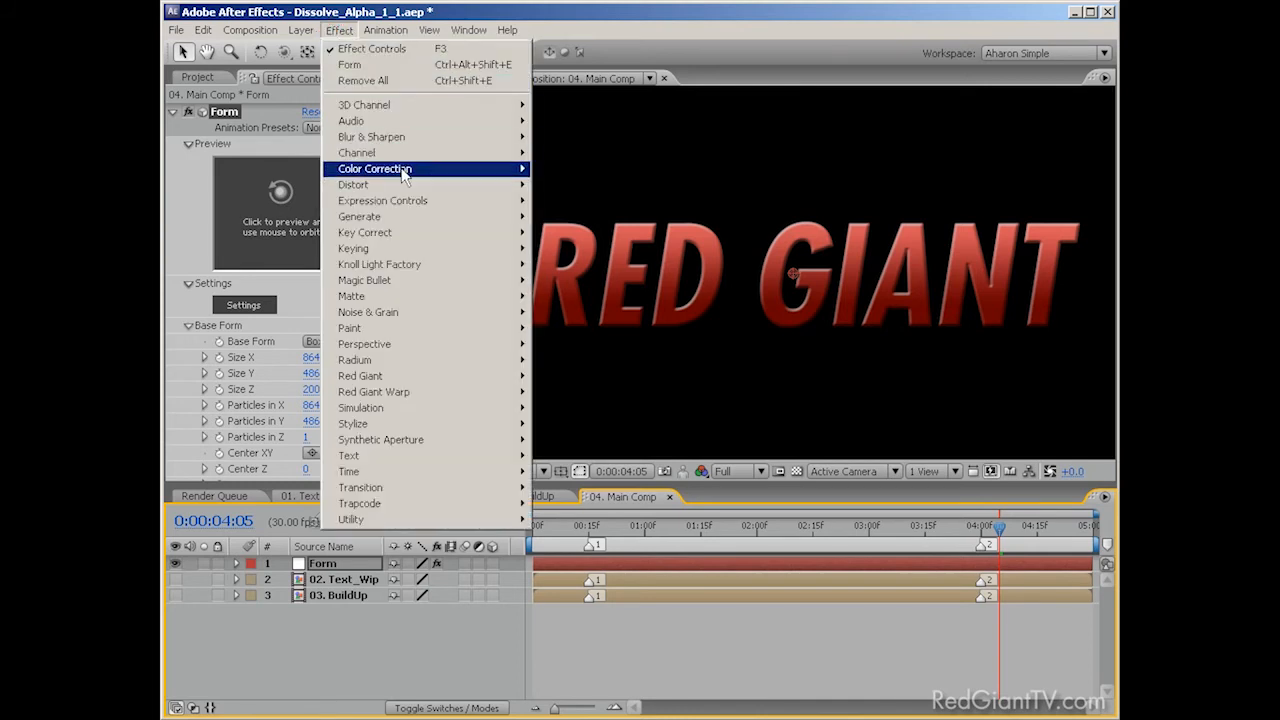
mouse_move(405, 171)
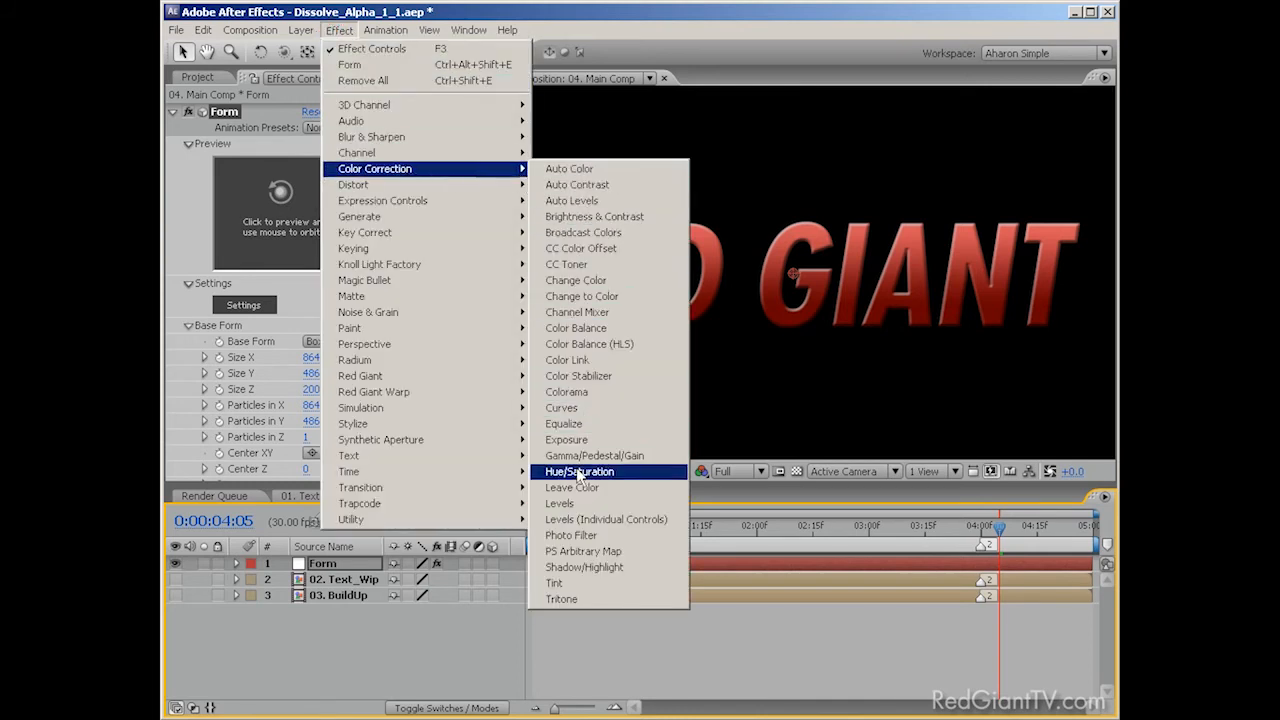
click(576, 504)
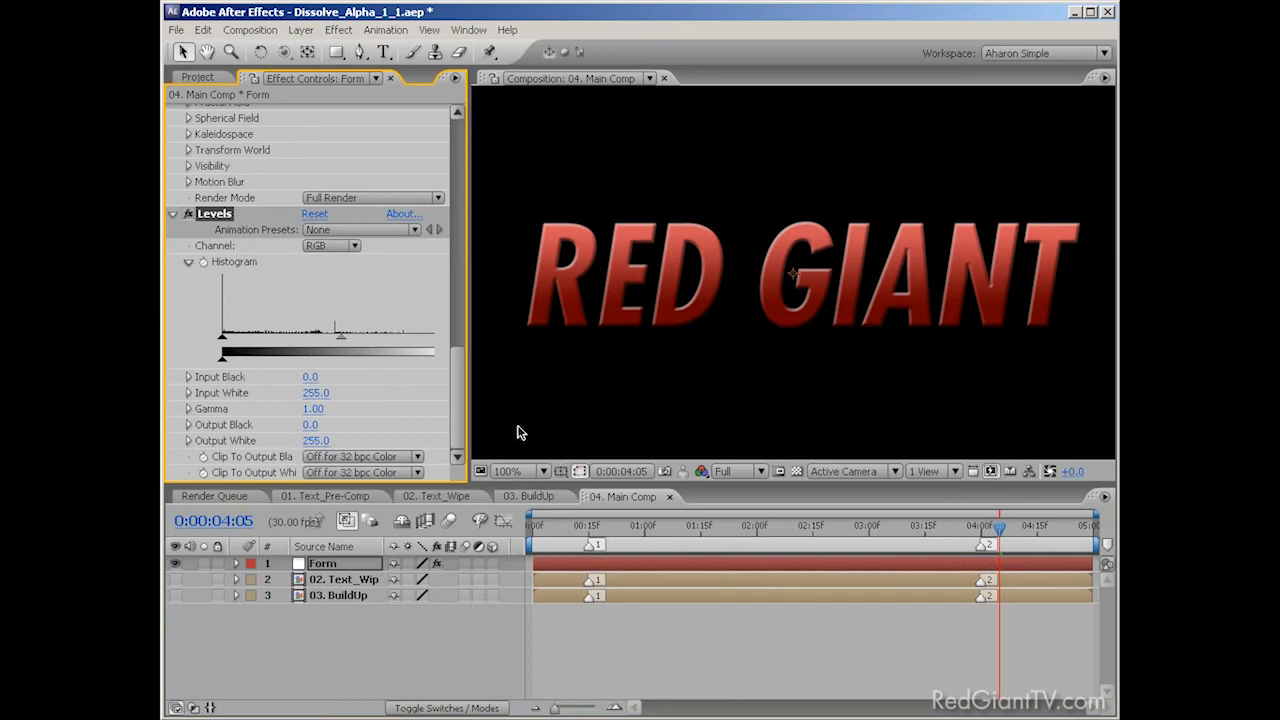
drag(467, 393, 493, 392)
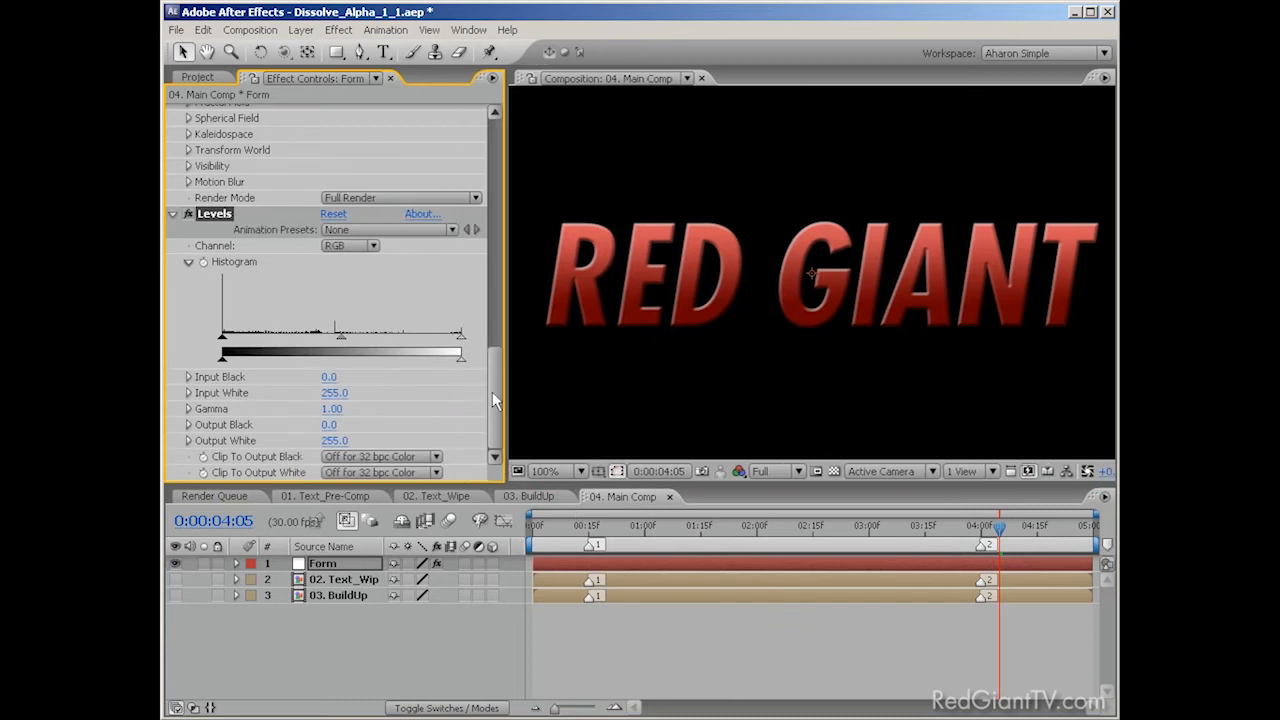
- Switch Levels to the Alpha channel and lower Alpha Input White to 213
click(350, 245)
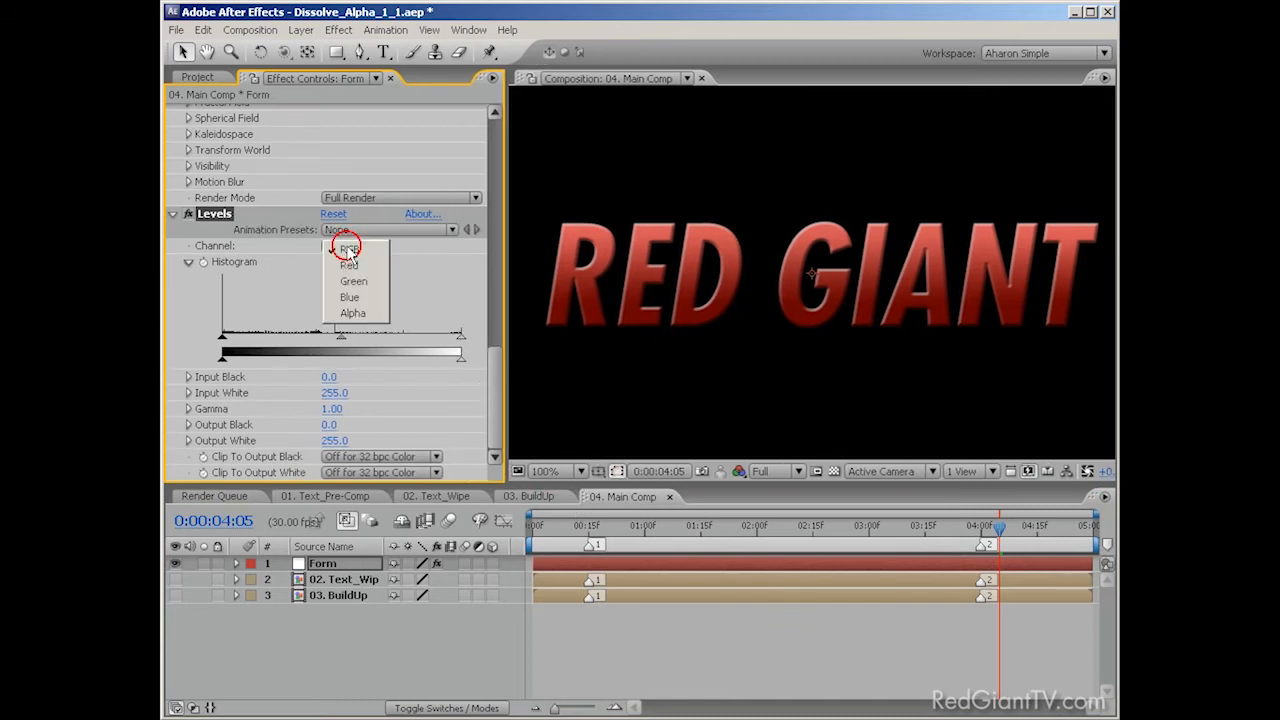
click(352, 312)
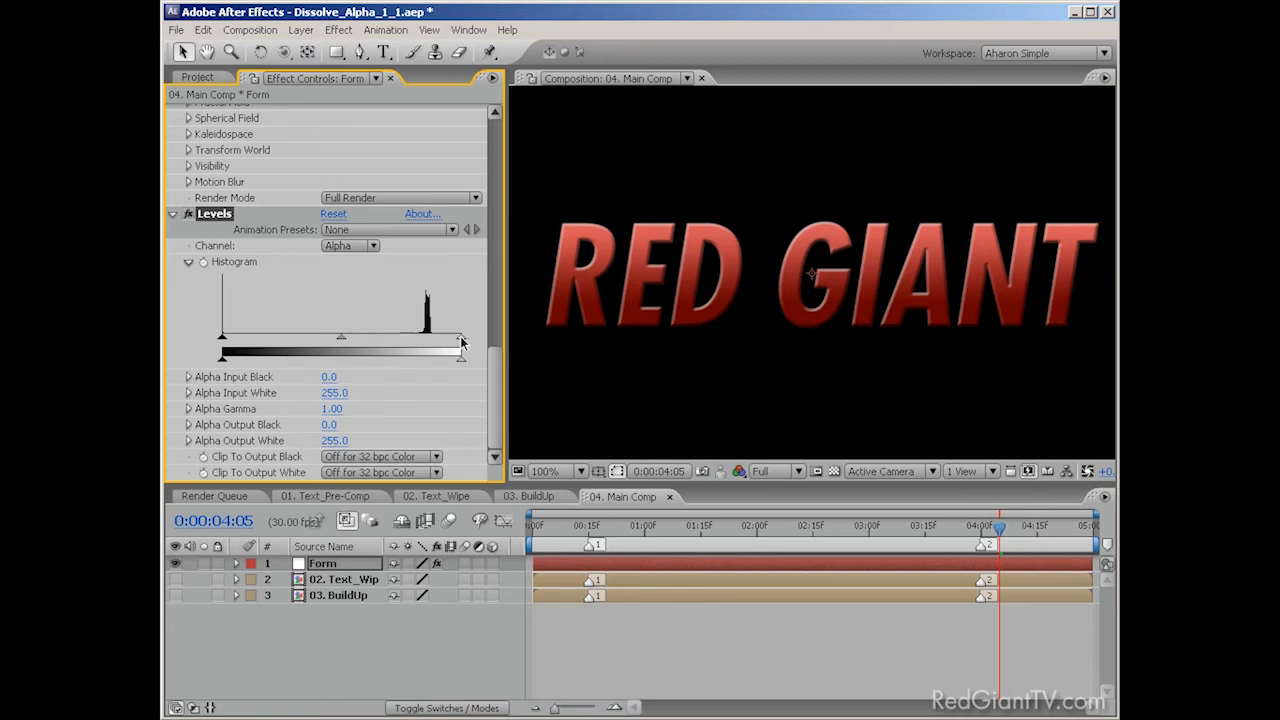
drag(460, 338, 421, 340)
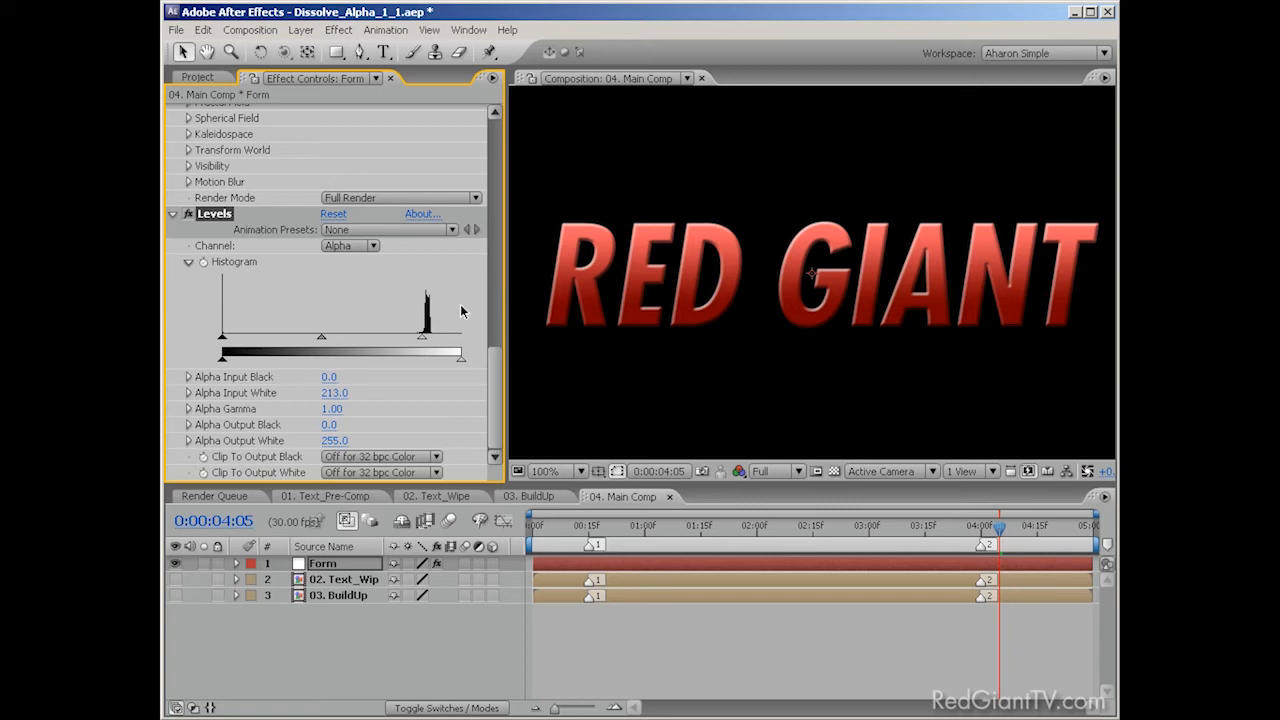
- Configure Form's Disperse layer map to use 03. BuildUp, mapped over XY
drag(486, 355, 493, 287)
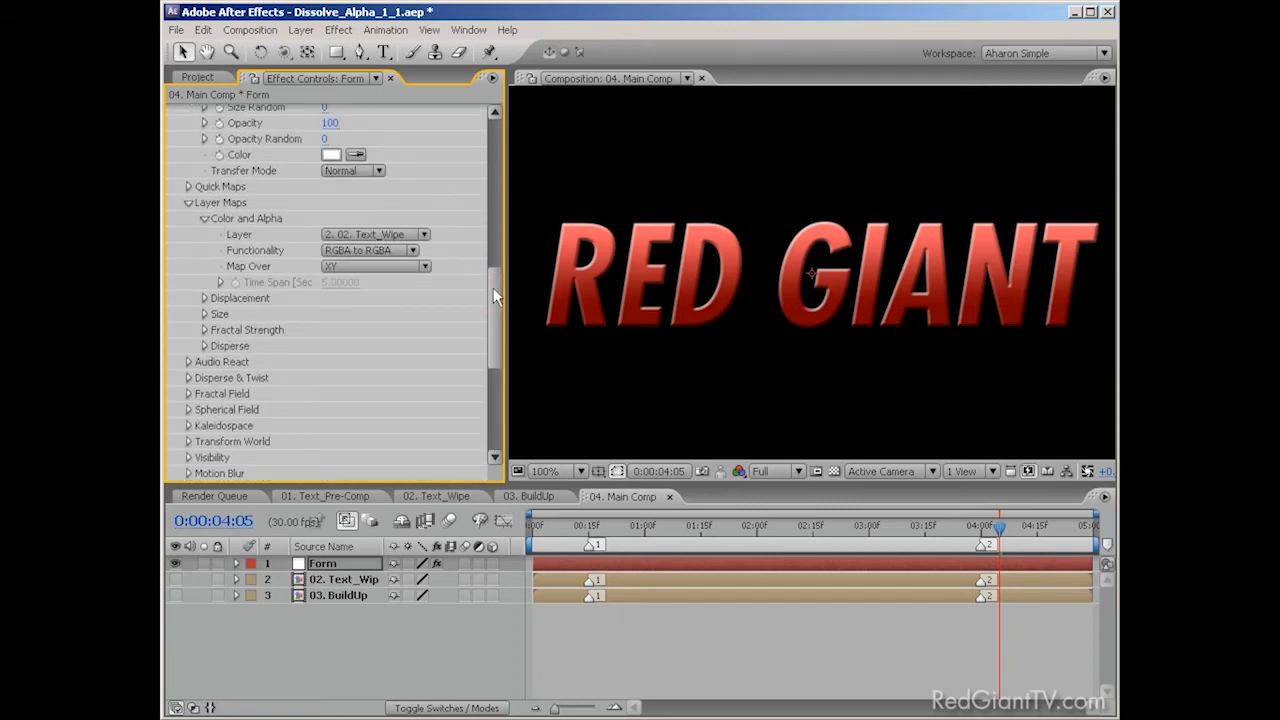
click(205, 346)
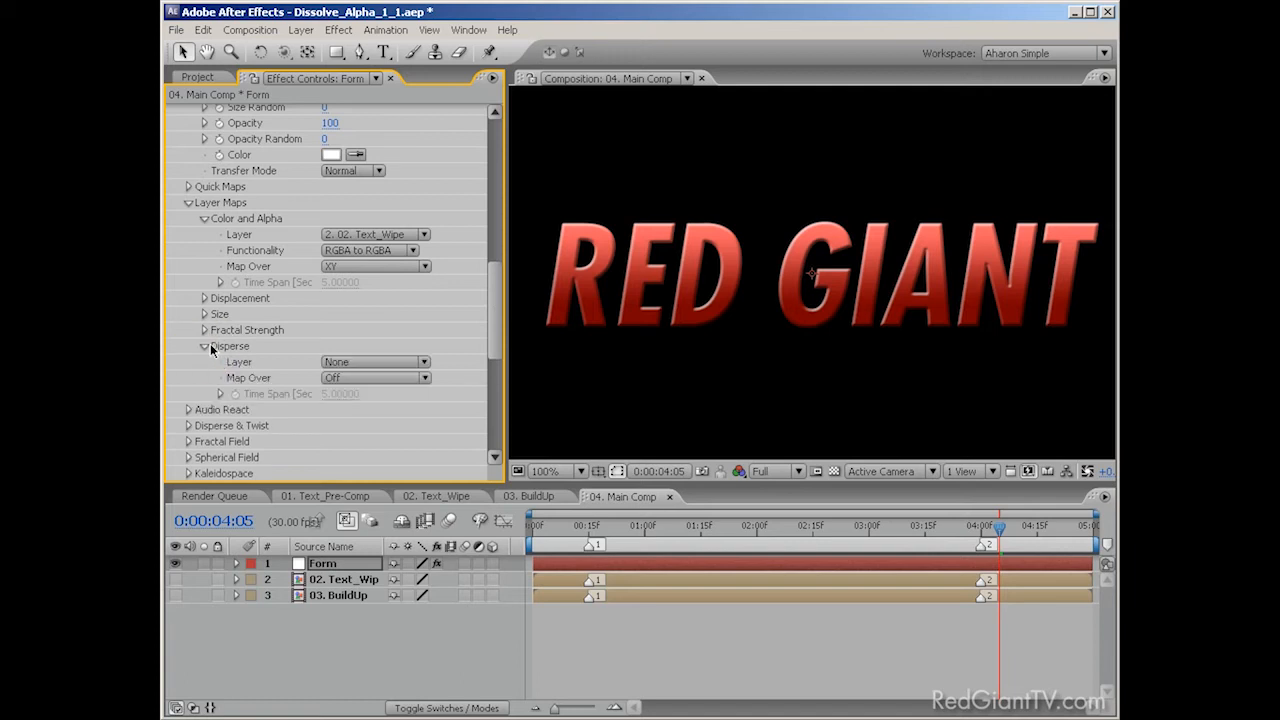
click(357, 364)
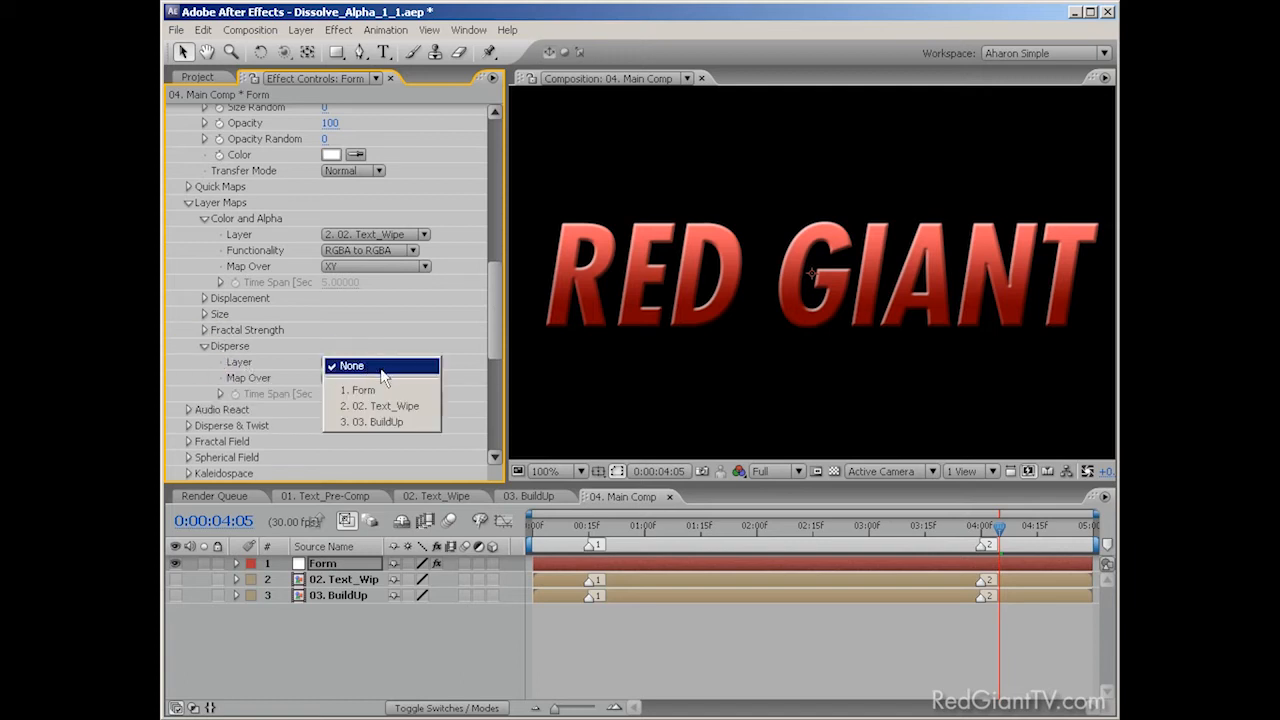
click(394, 424)
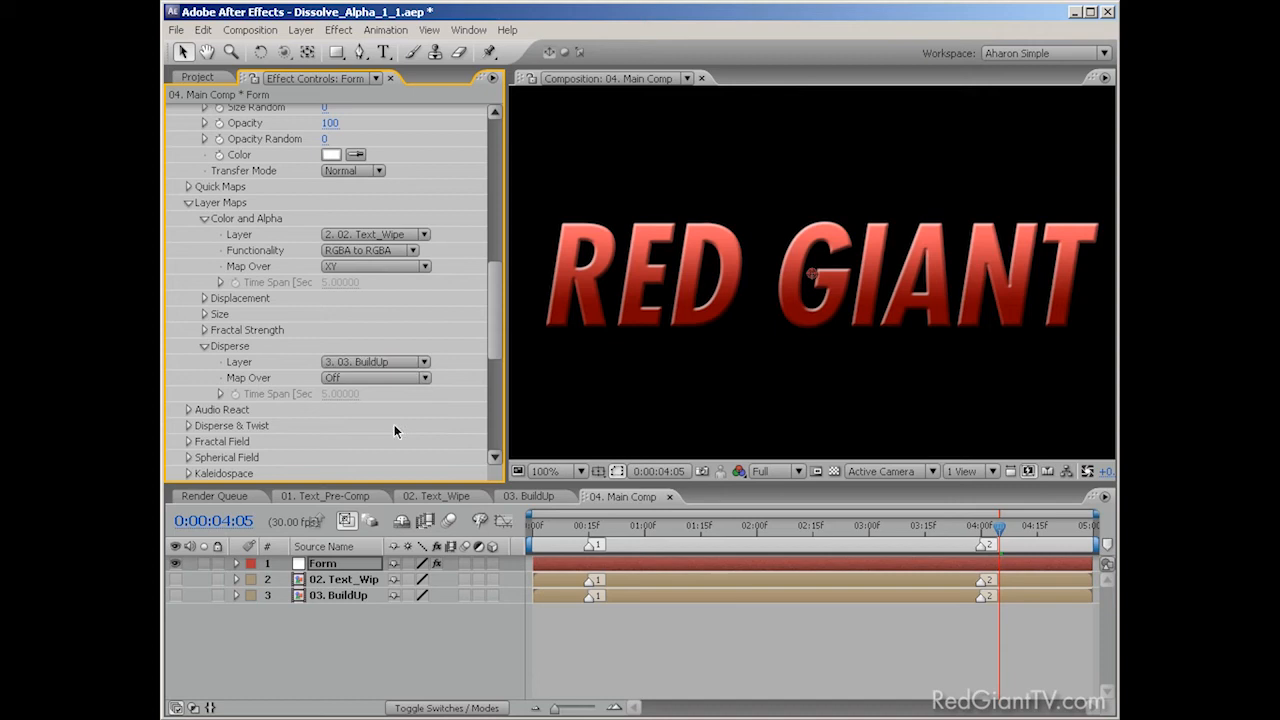
click(352, 378)
click(351, 394)
- Set Form's Disperse amount to 200 and play a preview of the main composition
click(188, 425)
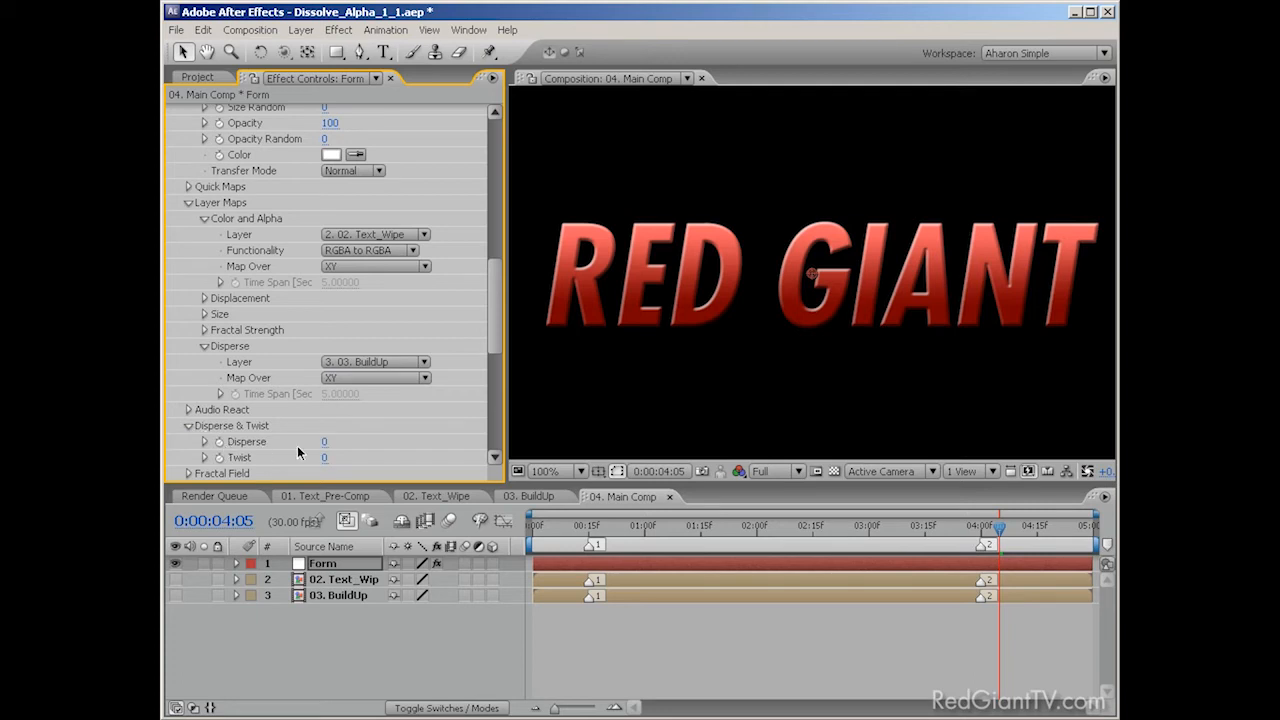
click(324, 442)
text(200)
key(Return)
click(463, 640)
key(space)
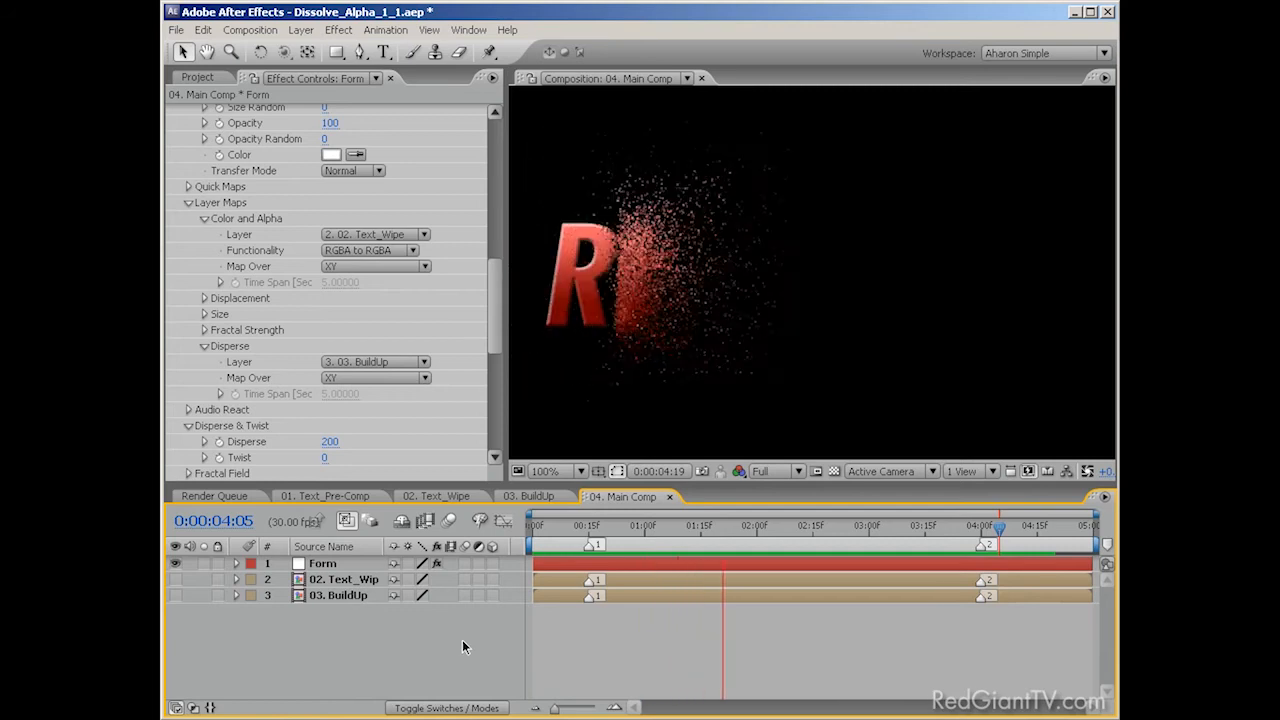
key(space)
- Scrub the 03. BuildUp map to 0:00:02:21 and compare it with the particles in the main composition around 0:00:02:18
click(528, 496)
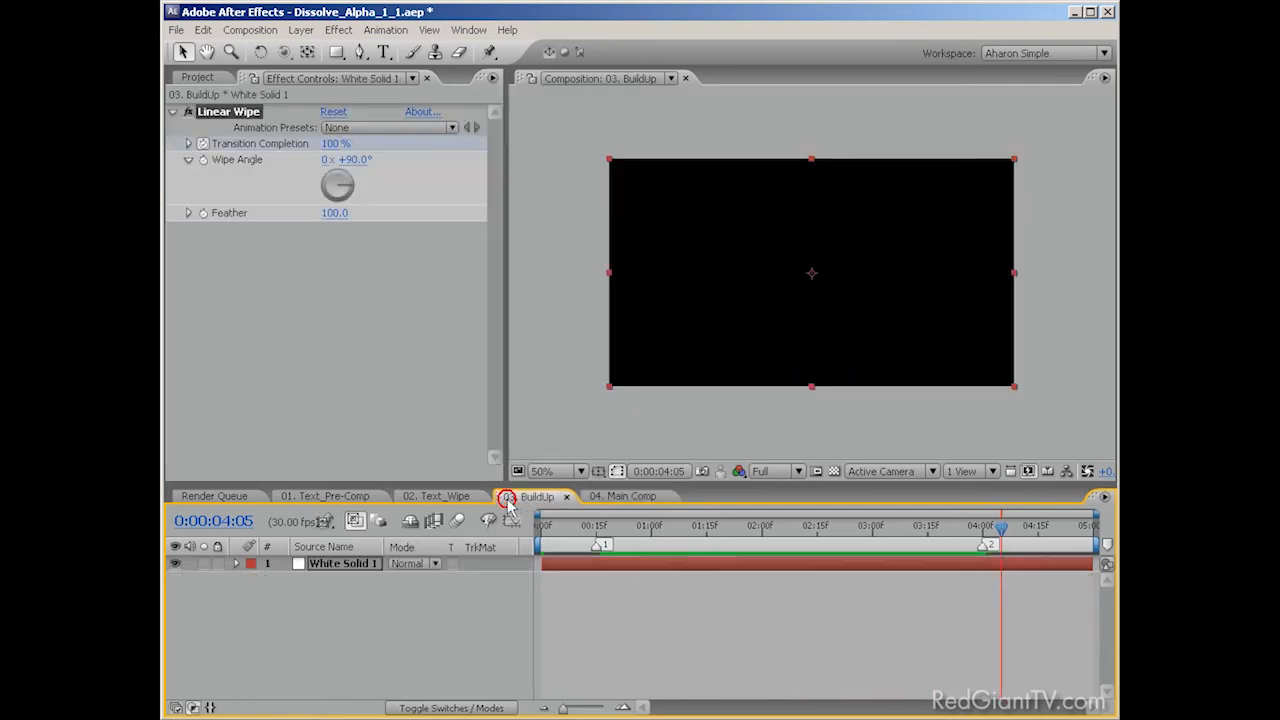
drag(584, 525, 803, 528)
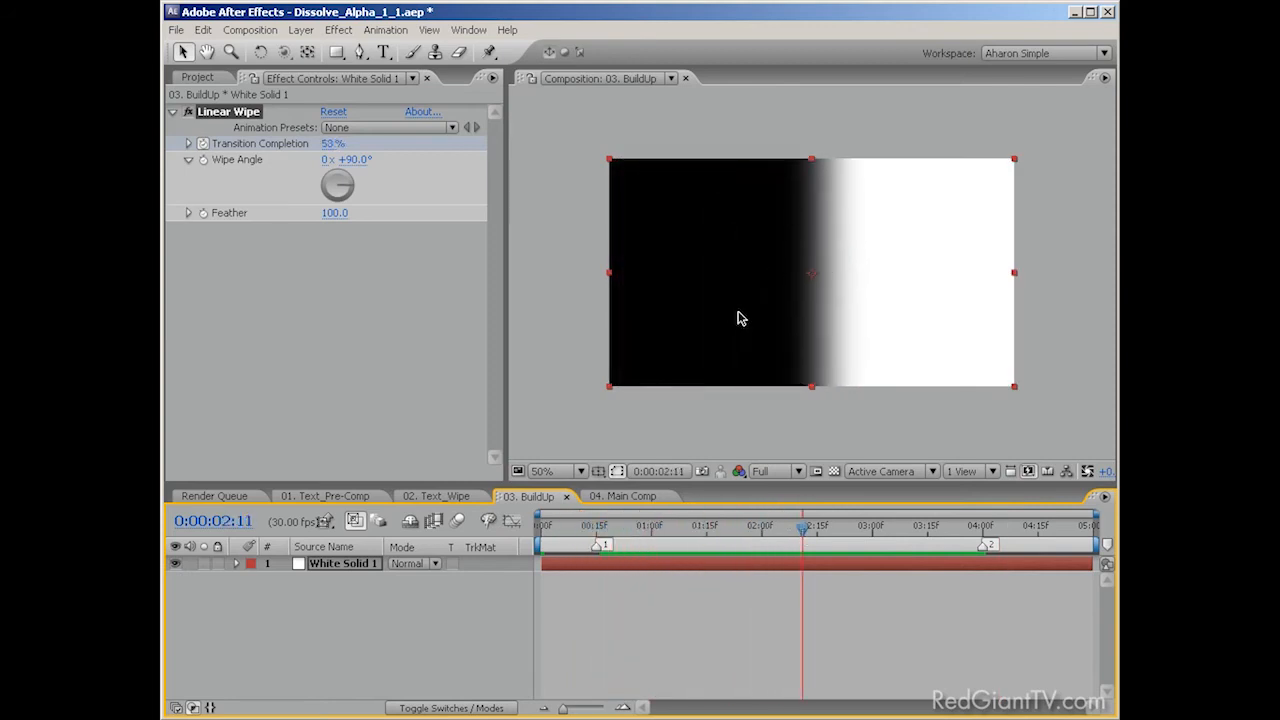
drag(802, 528, 838, 528)
click(618, 499)
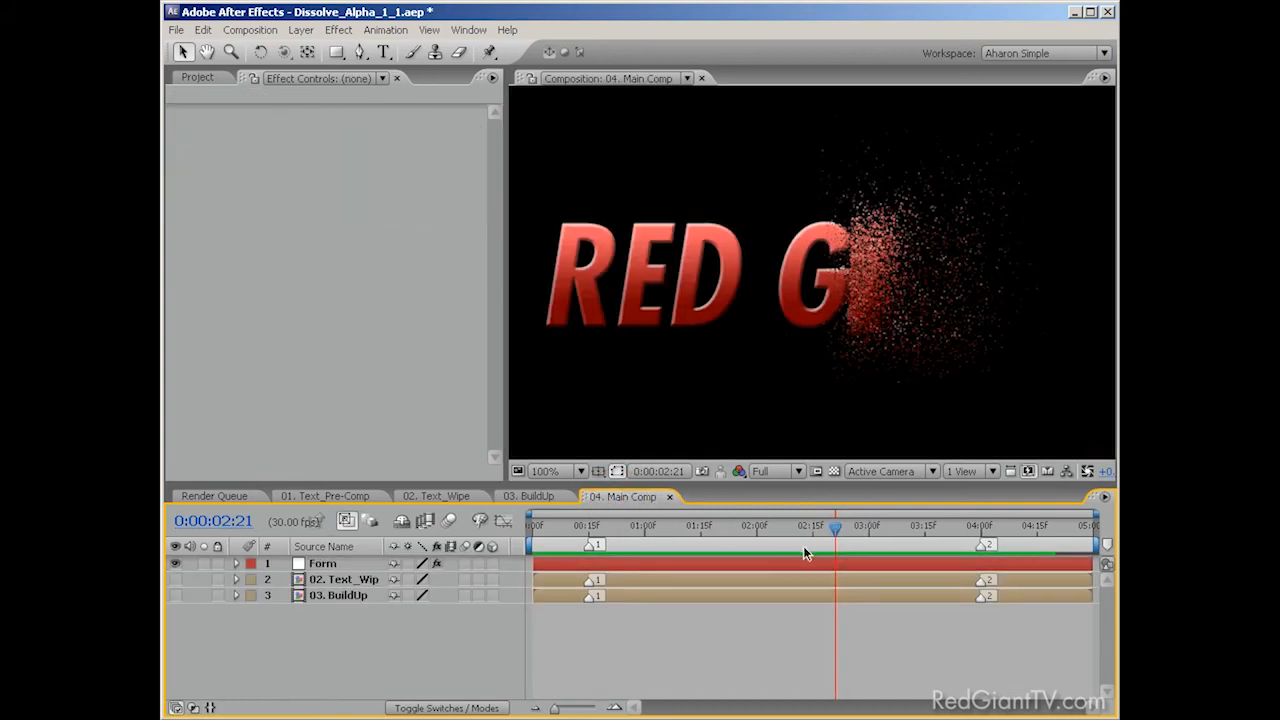
mouse_move(839, 528)
mouse_down()
mouse_move(803, 527)
mouse_move(826, 526)
mouse_up()
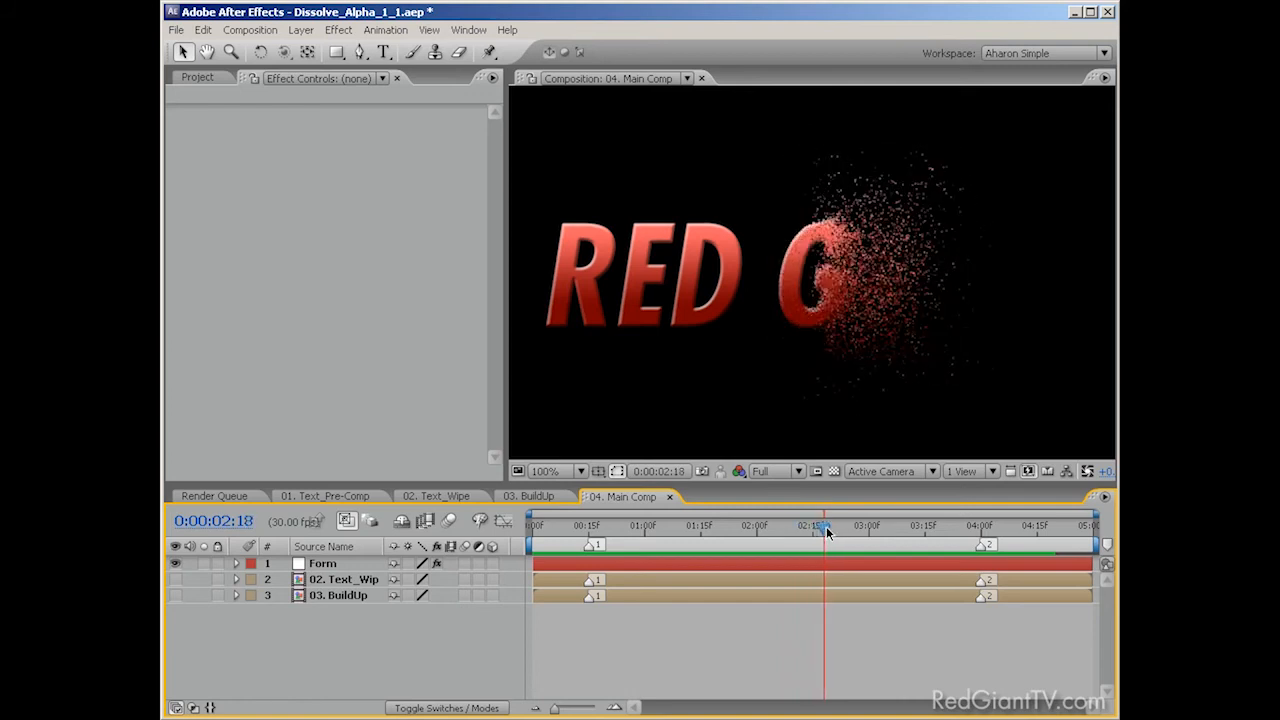
- Examine the wiped text and its transparency in 02. Text_Wipe at 0:00:02:11 and compare it with the main composition and 03. BuildUp
click(436, 498)
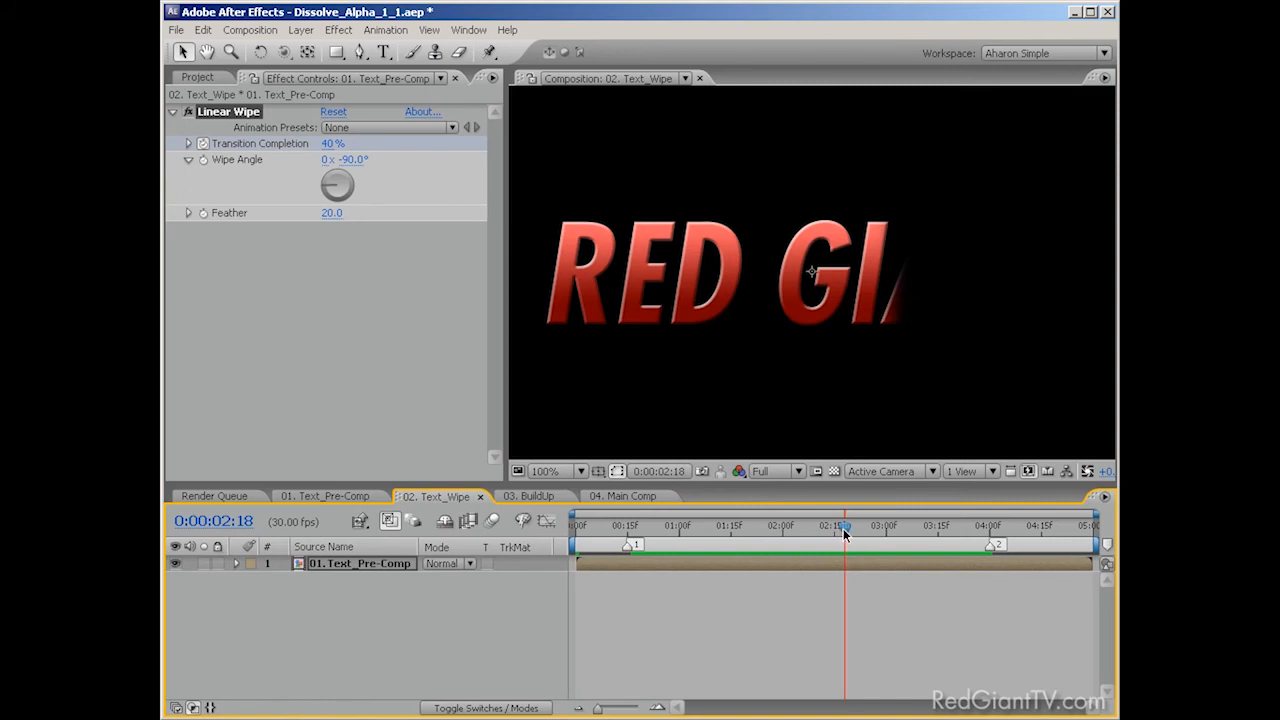
mouse_move(844, 535)
mouse_down()
mouse_move(668, 535)
mouse_move(866, 535)
mouse_move(719, 535)
mouse_move(820, 535)
mouse_up()
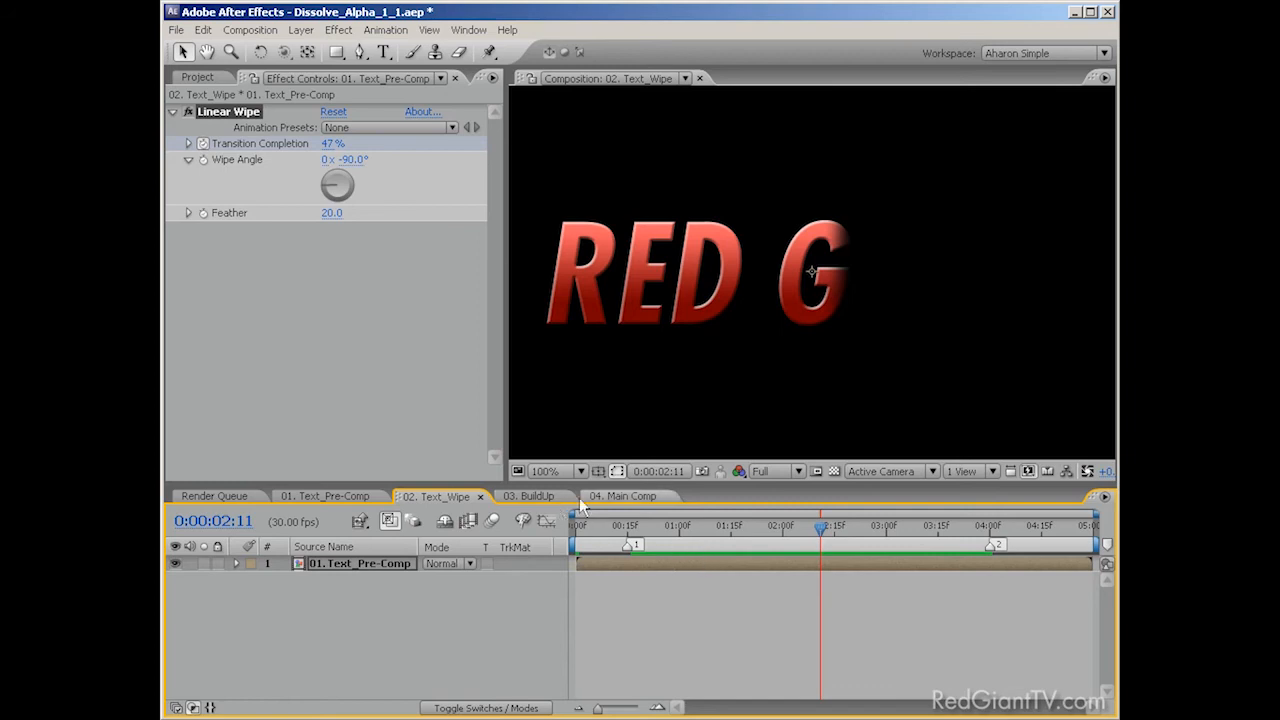
click(834, 473)
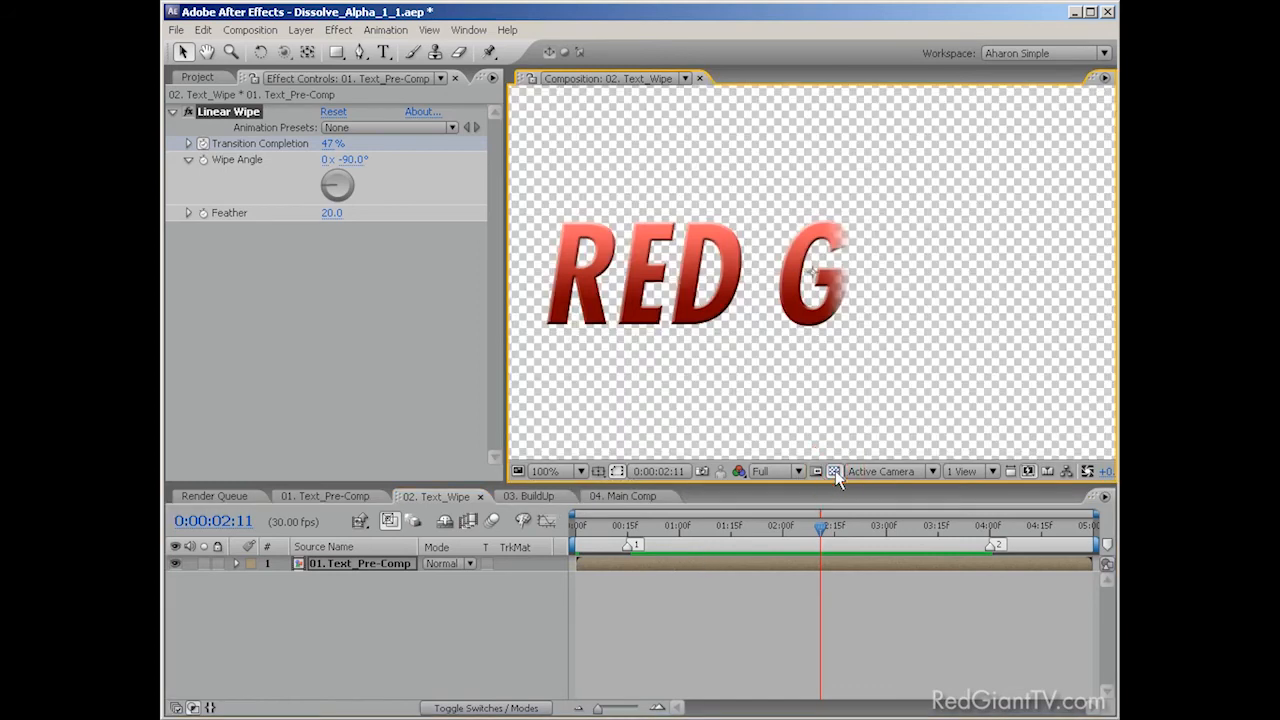
click(834, 472)
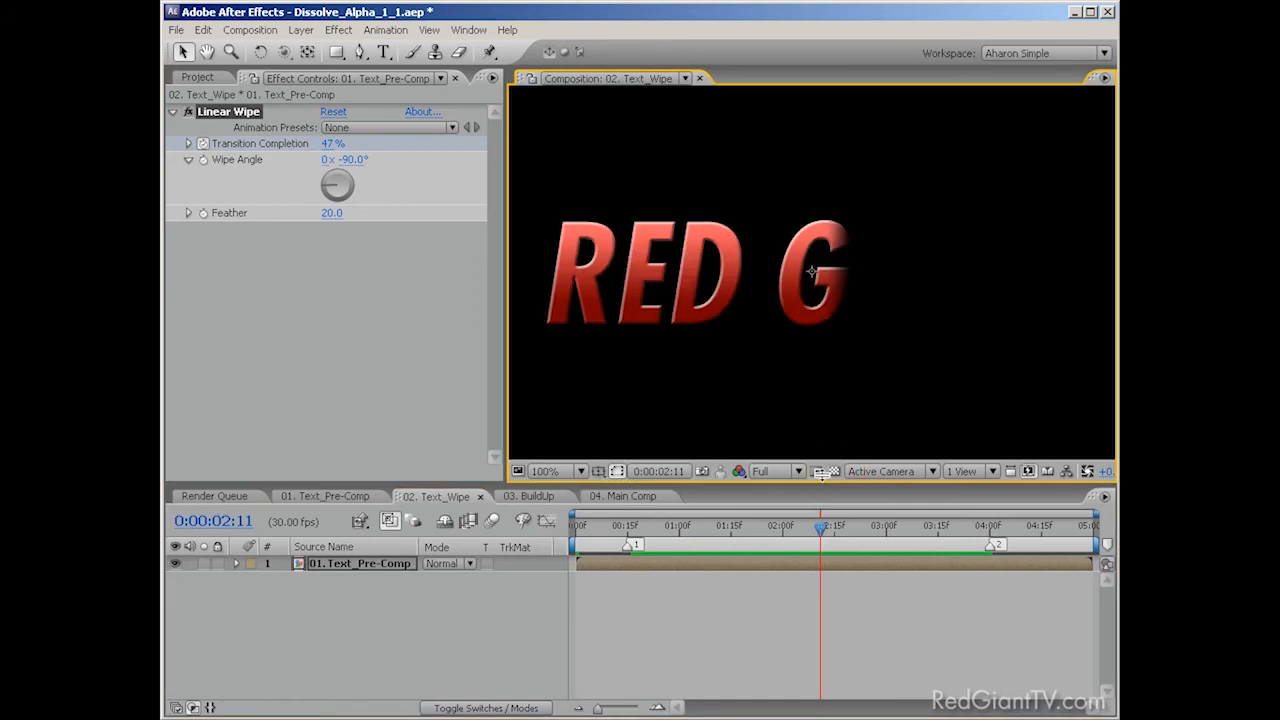
click(615, 496)
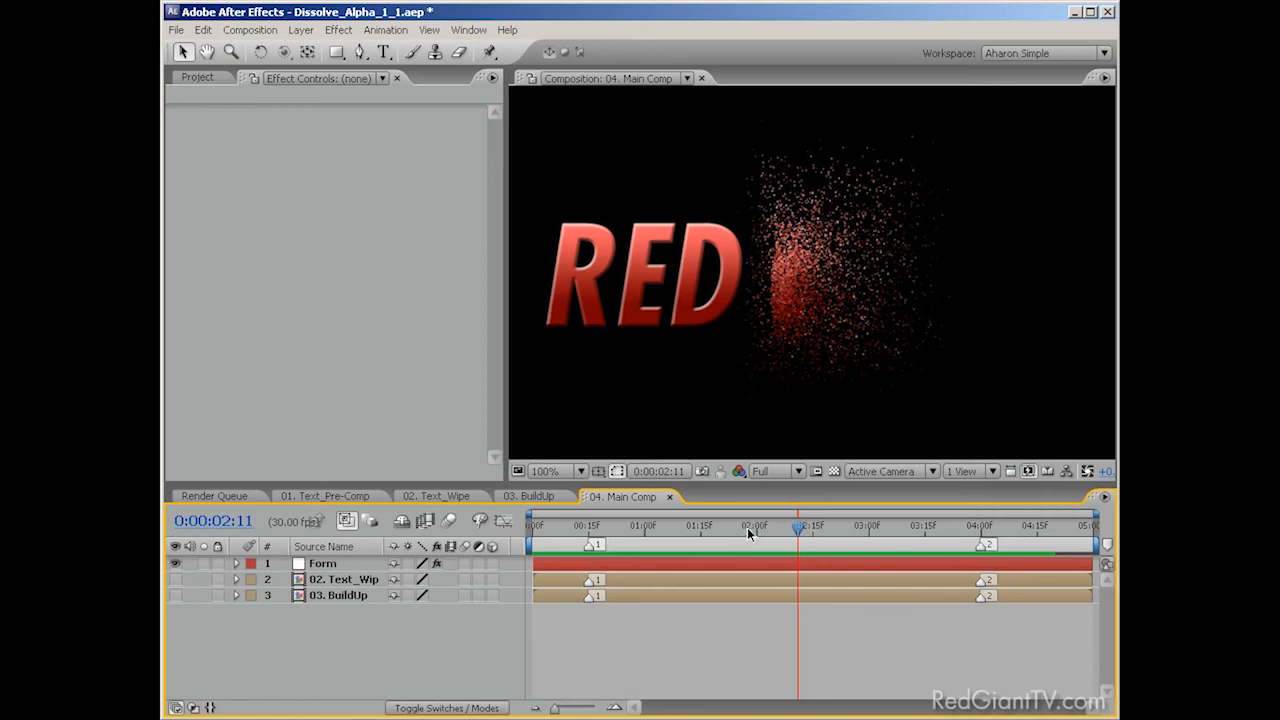
click(529, 496)
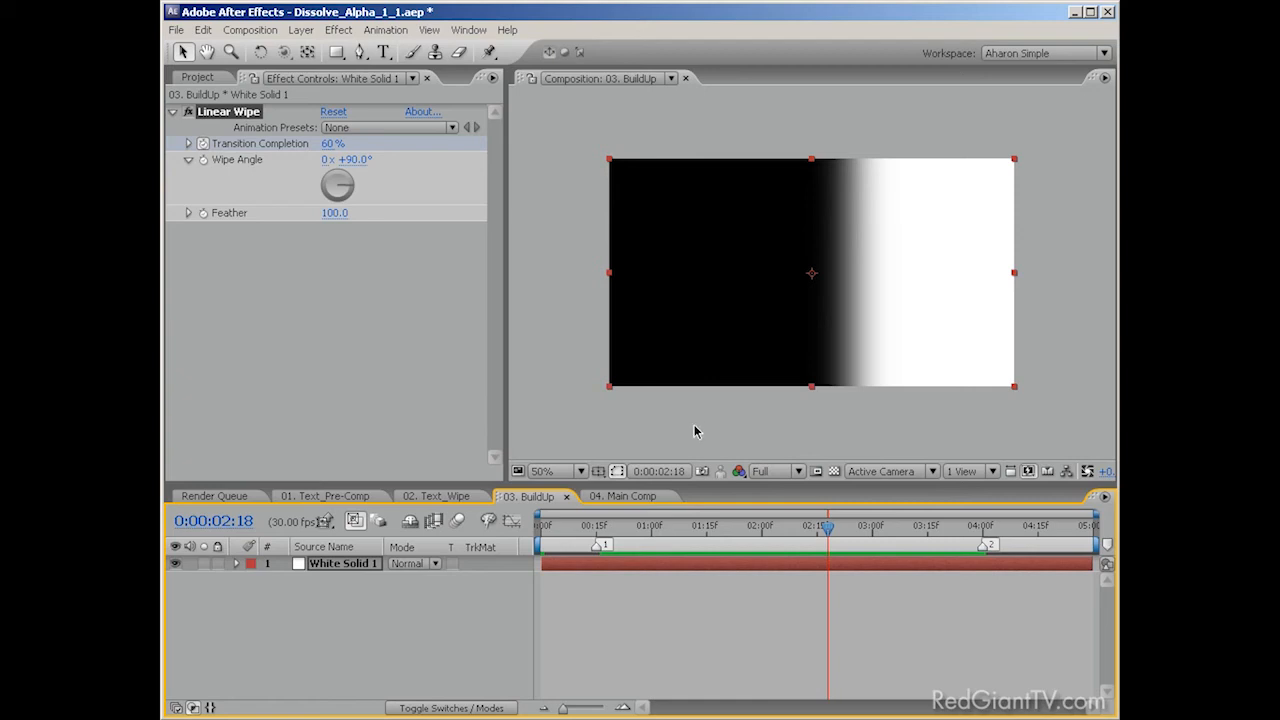
click(633, 495)
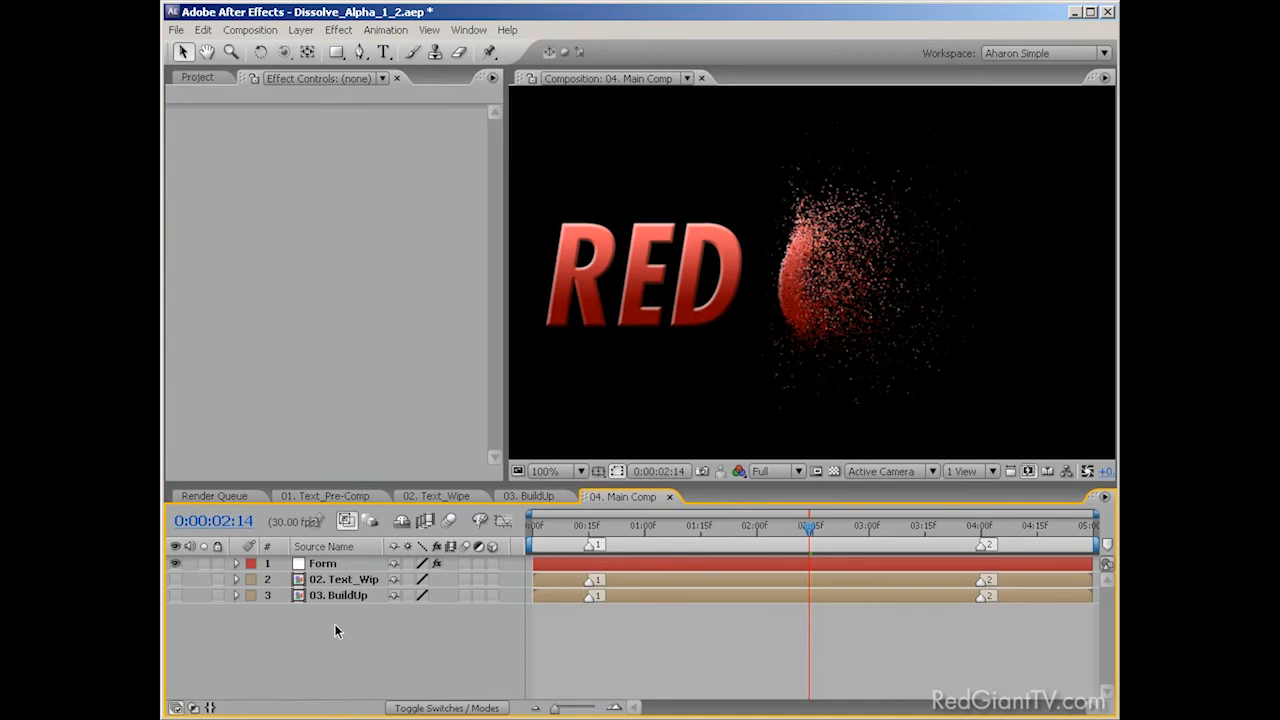
- Configure the Form layer's Fractal Strength layer map to use 03. BuildUp, mapped over XY
click(322, 564)
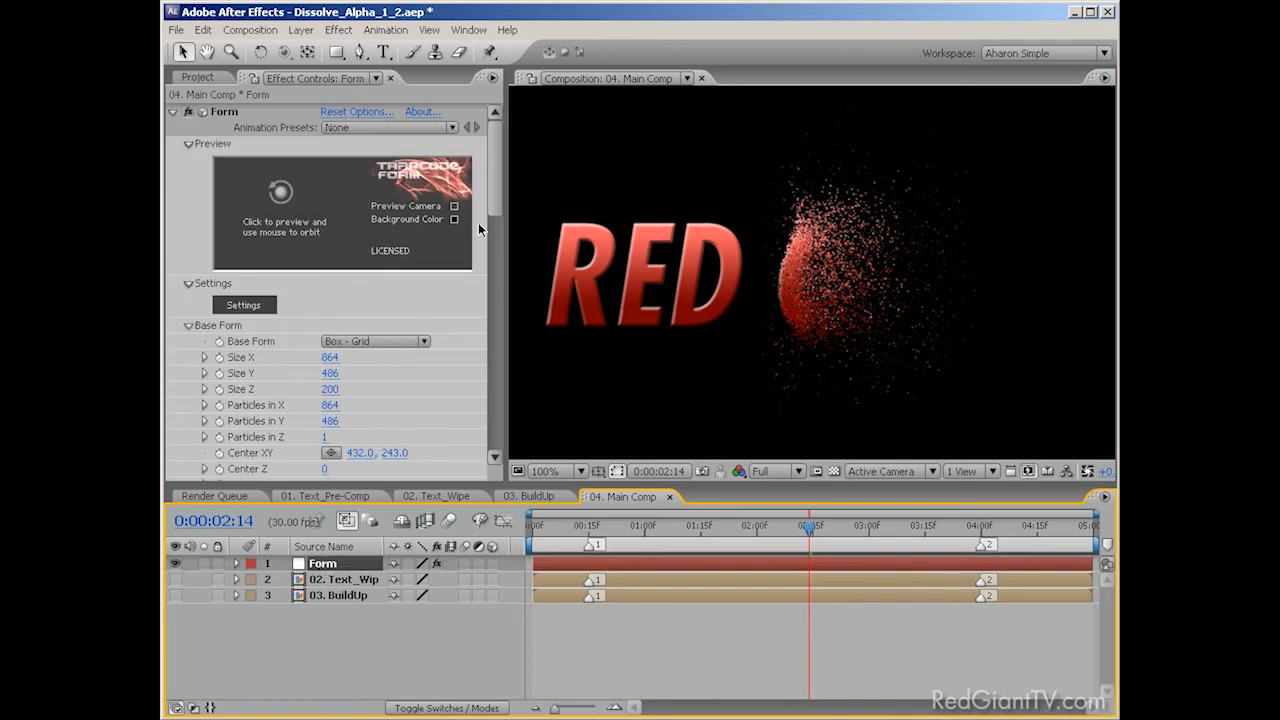
drag(493, 210, 493, 324)
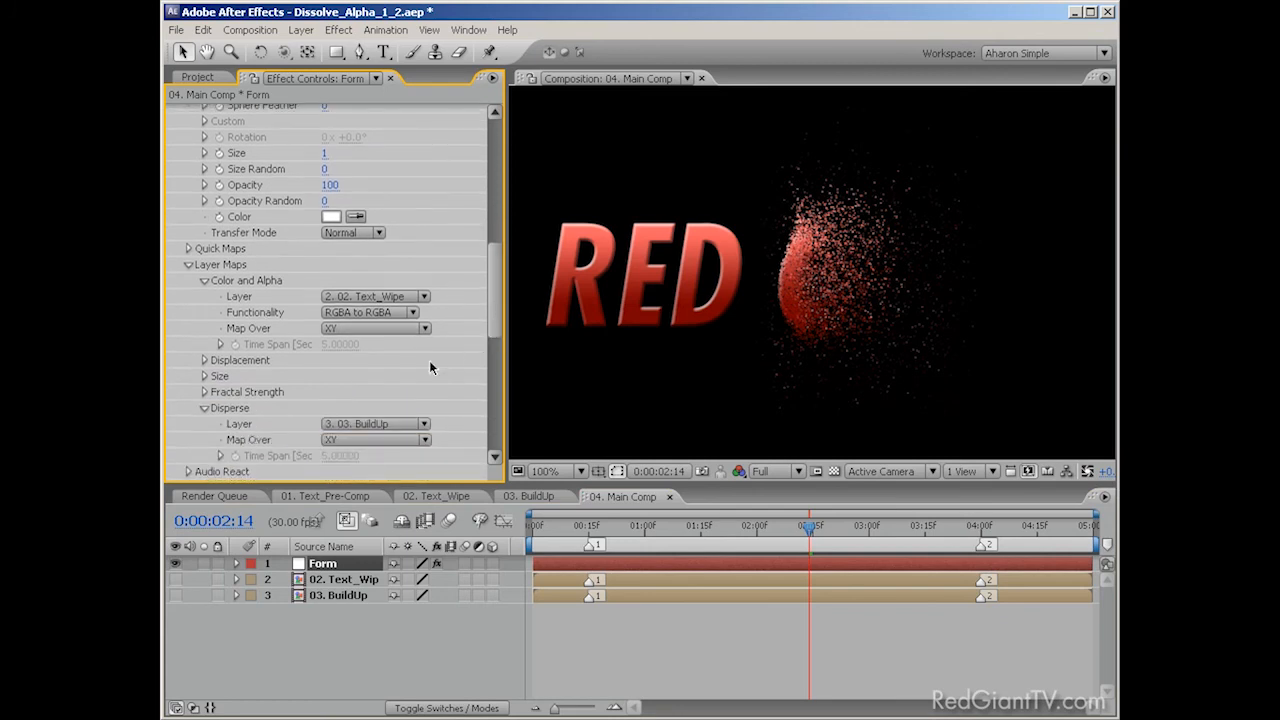
click(205, 392)
click(382, 408)
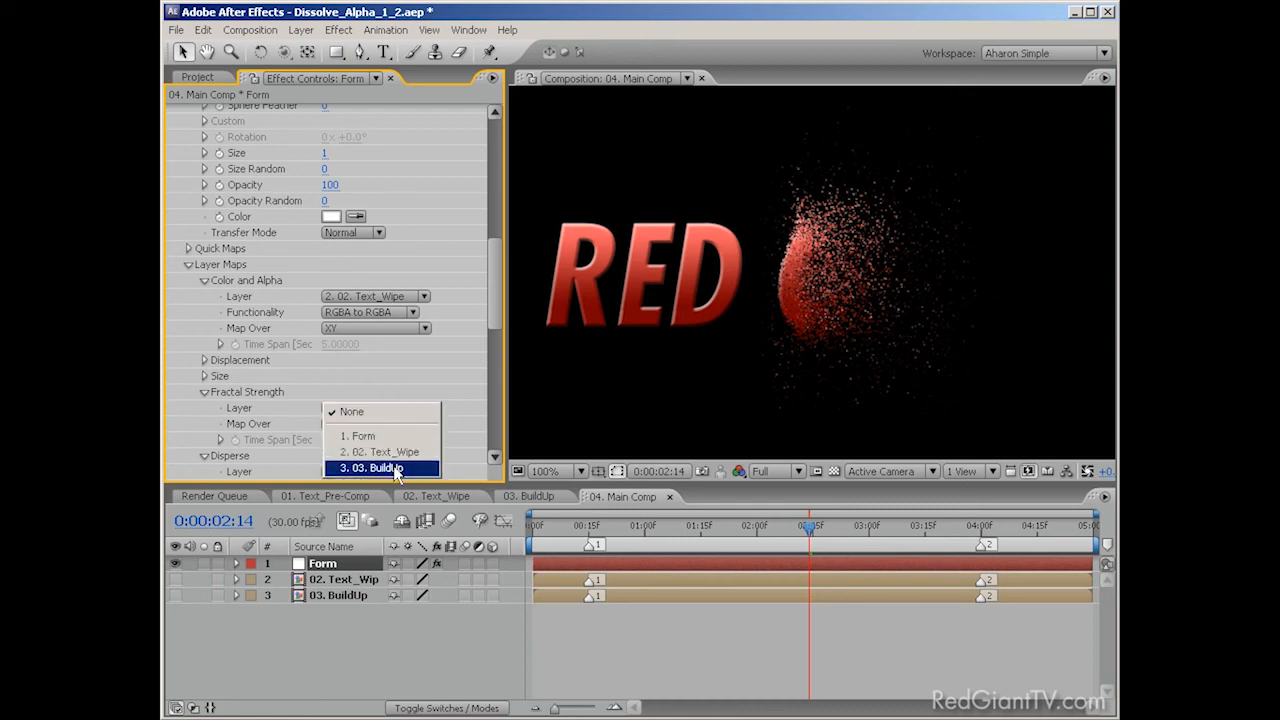
click(410, 470)
click(382, 424)
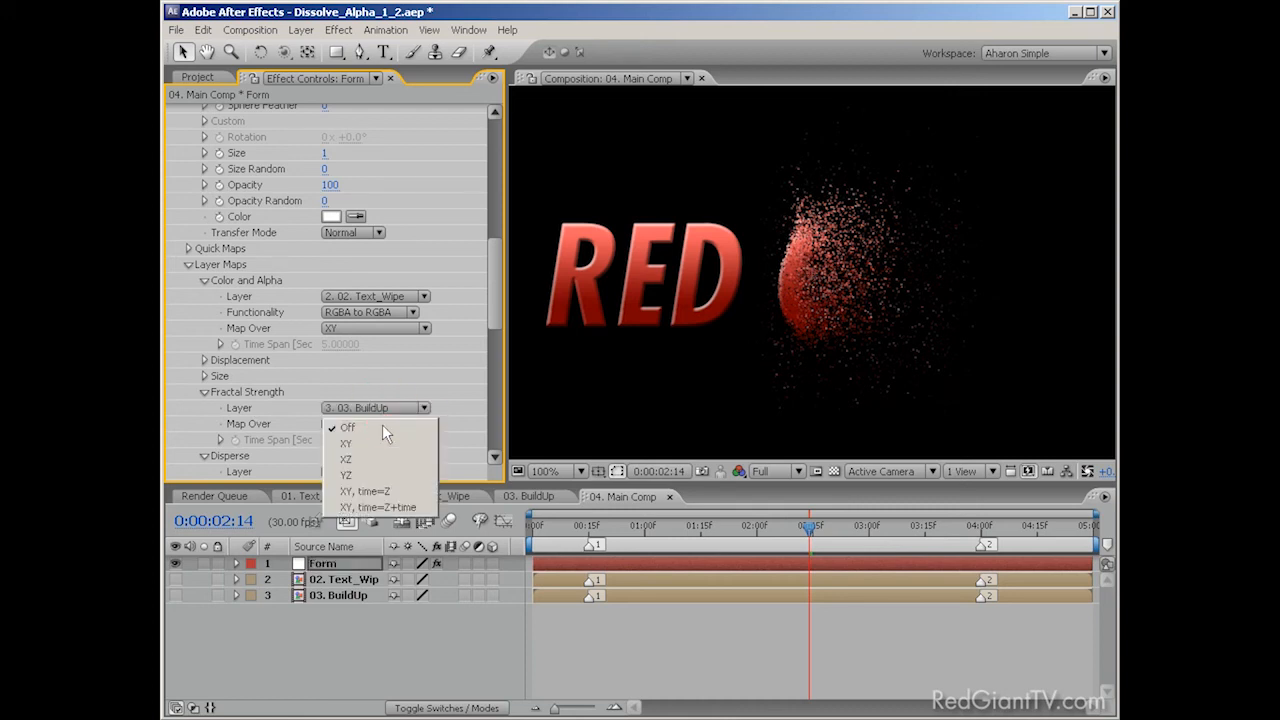
click(380, 444)
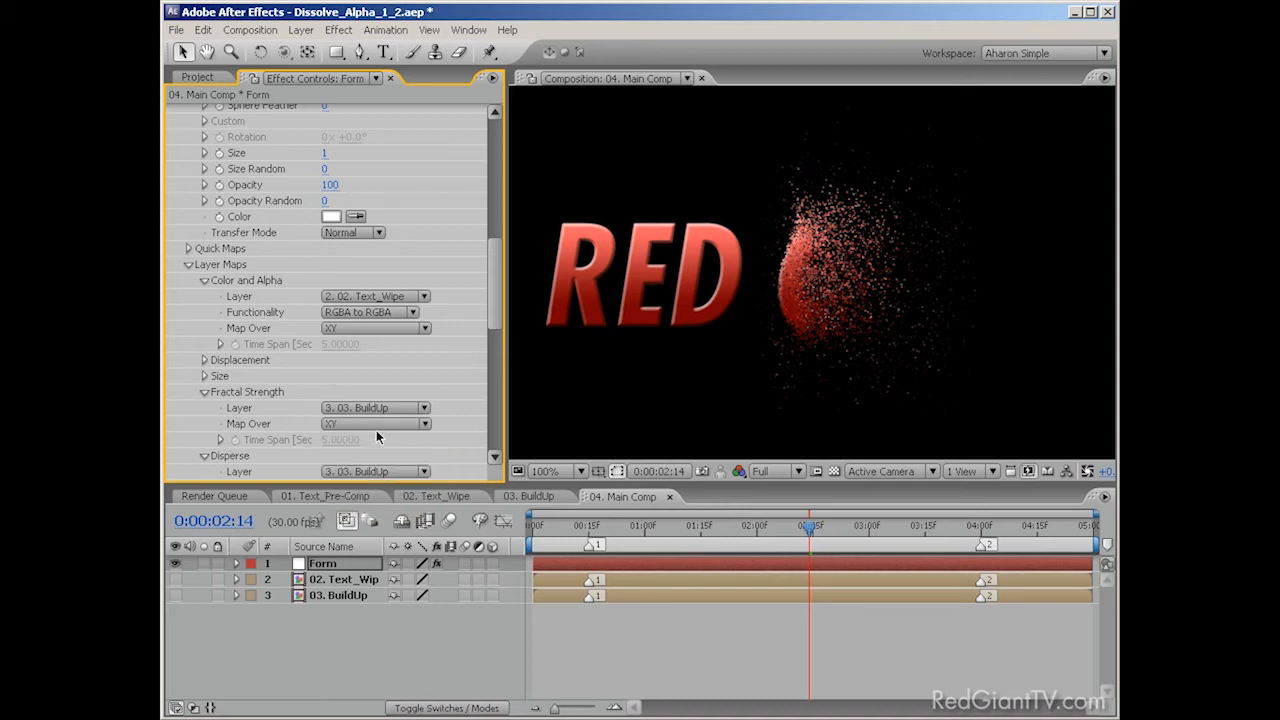
- Set the Fractal Field's Displace amount to 450 on the Form layer
drag(495, 326, 487, 375)
click(189, 333)
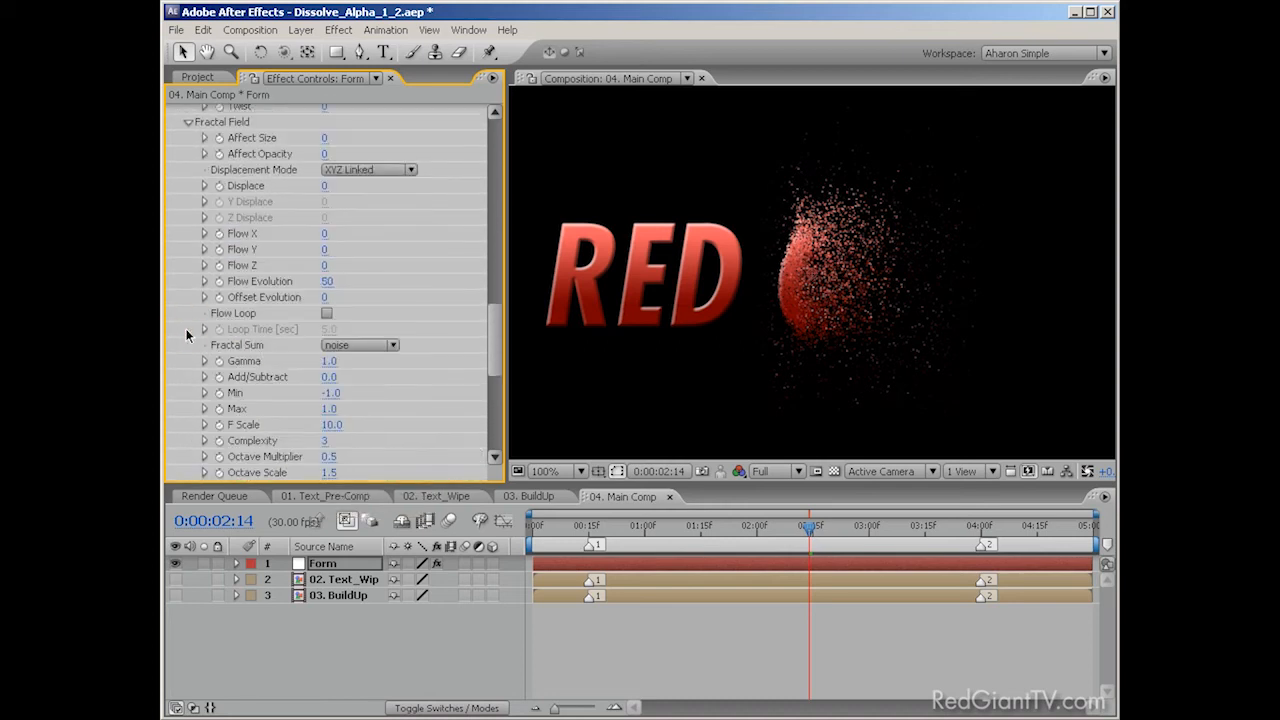
click(324, 187)
text(450)
key(Return)
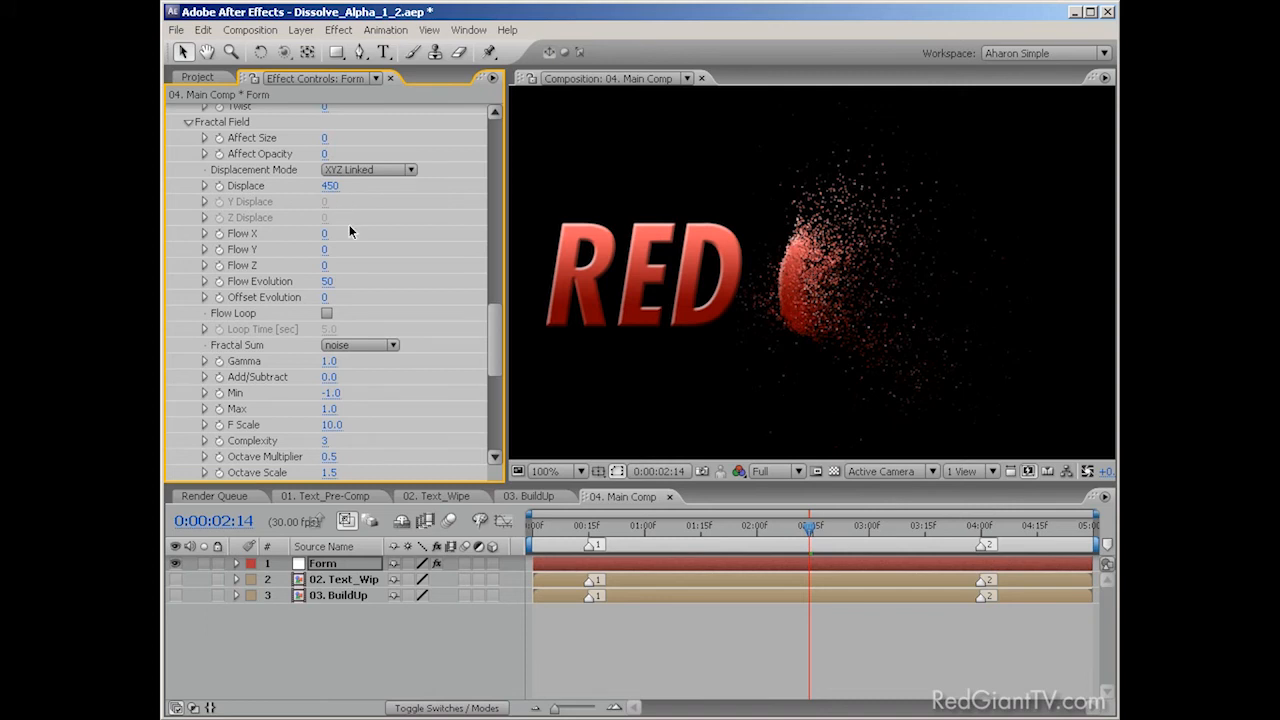
- Set the Fractal Field's Flow X and Flow Y to -30 and its Flow Evolution to 20
click(326, 234)
click(334, 249)
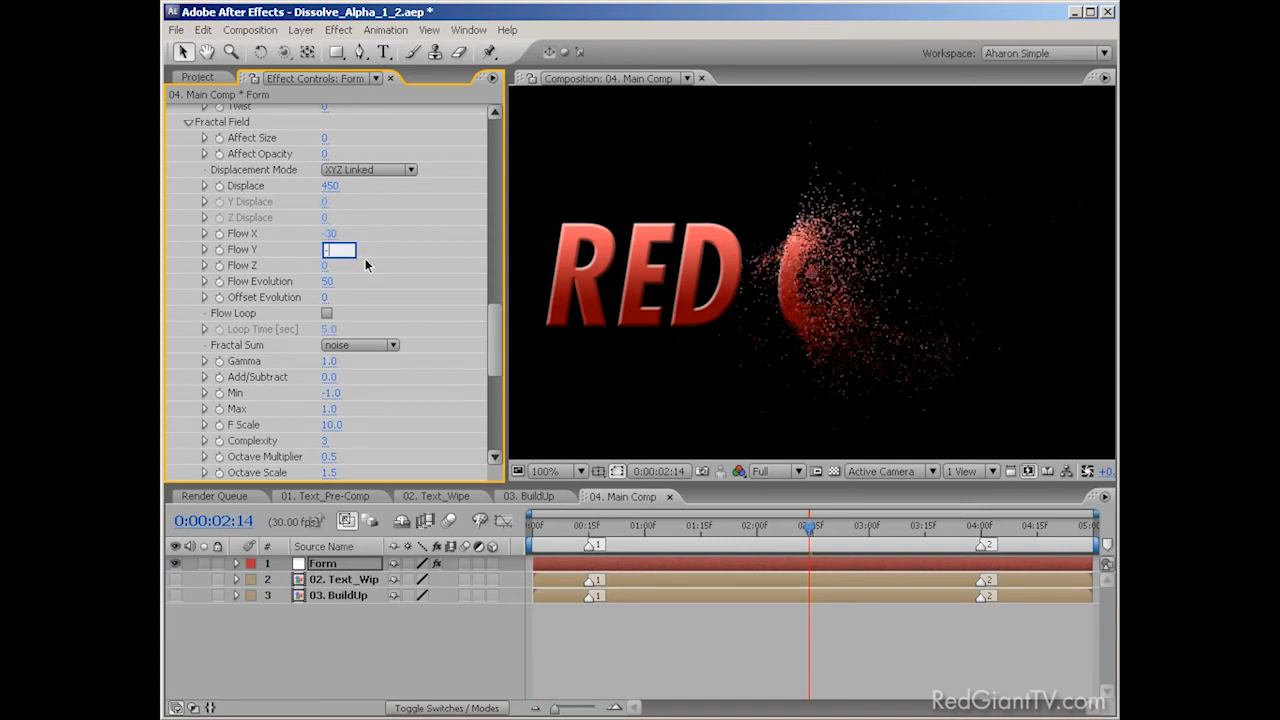
key(Return)
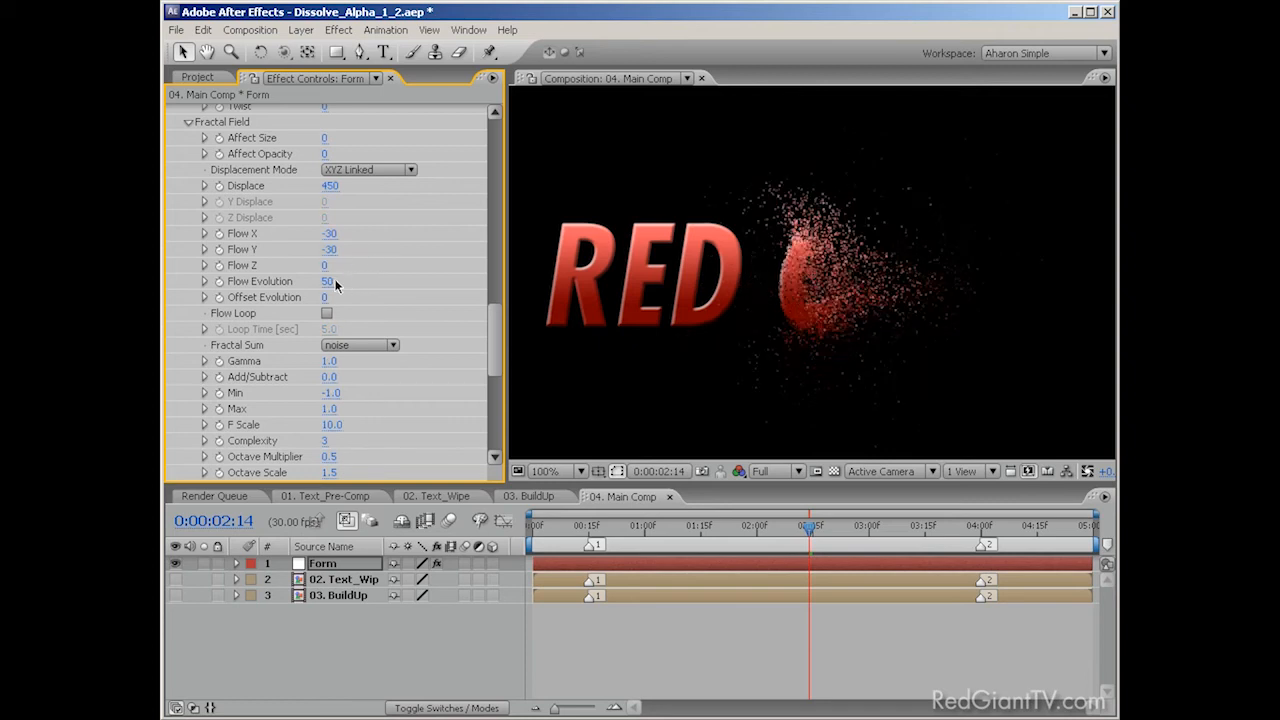
click(333, 282)
key(Return)
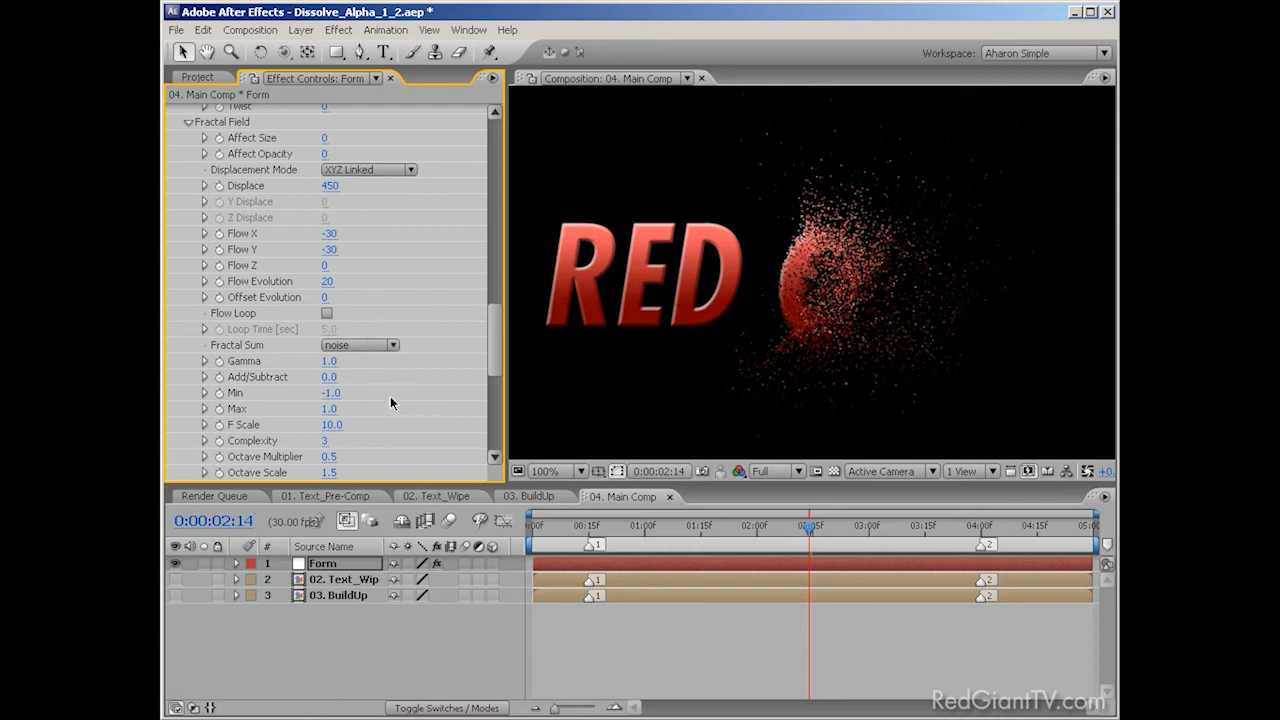
- Enable motion blur for the main composition and for its Form layer
click(449, 520)
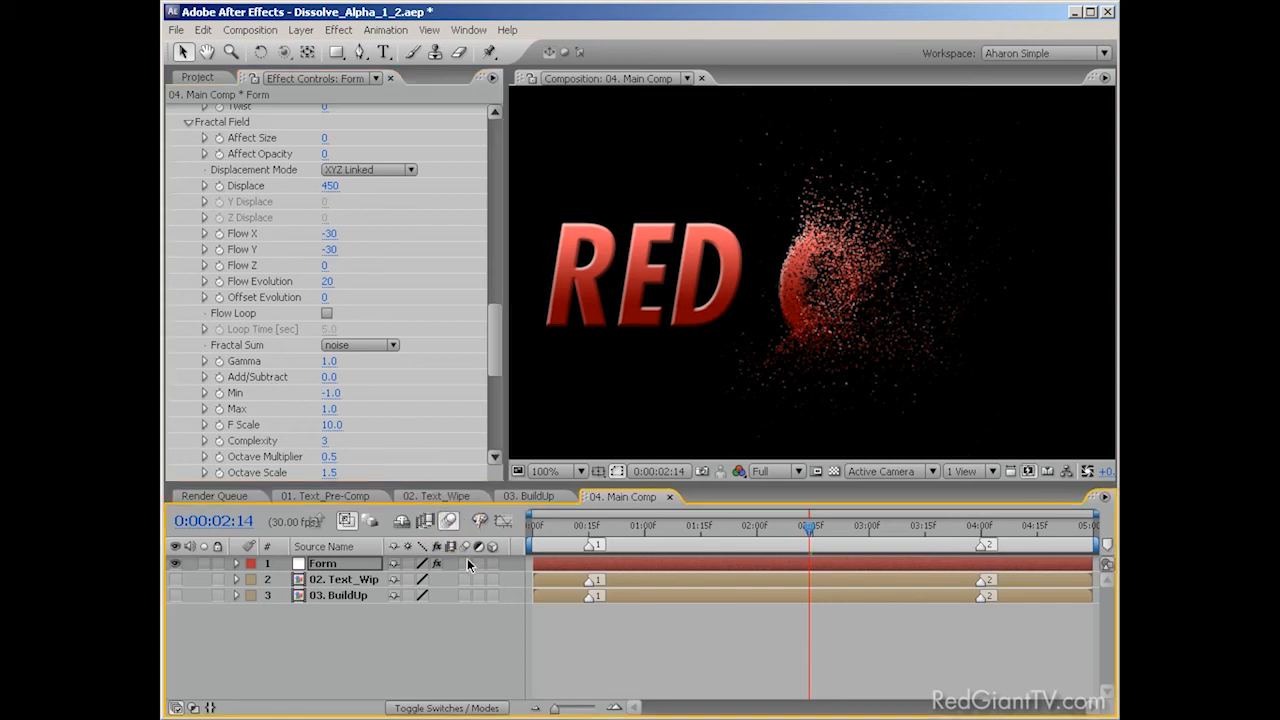
click(466, 565)
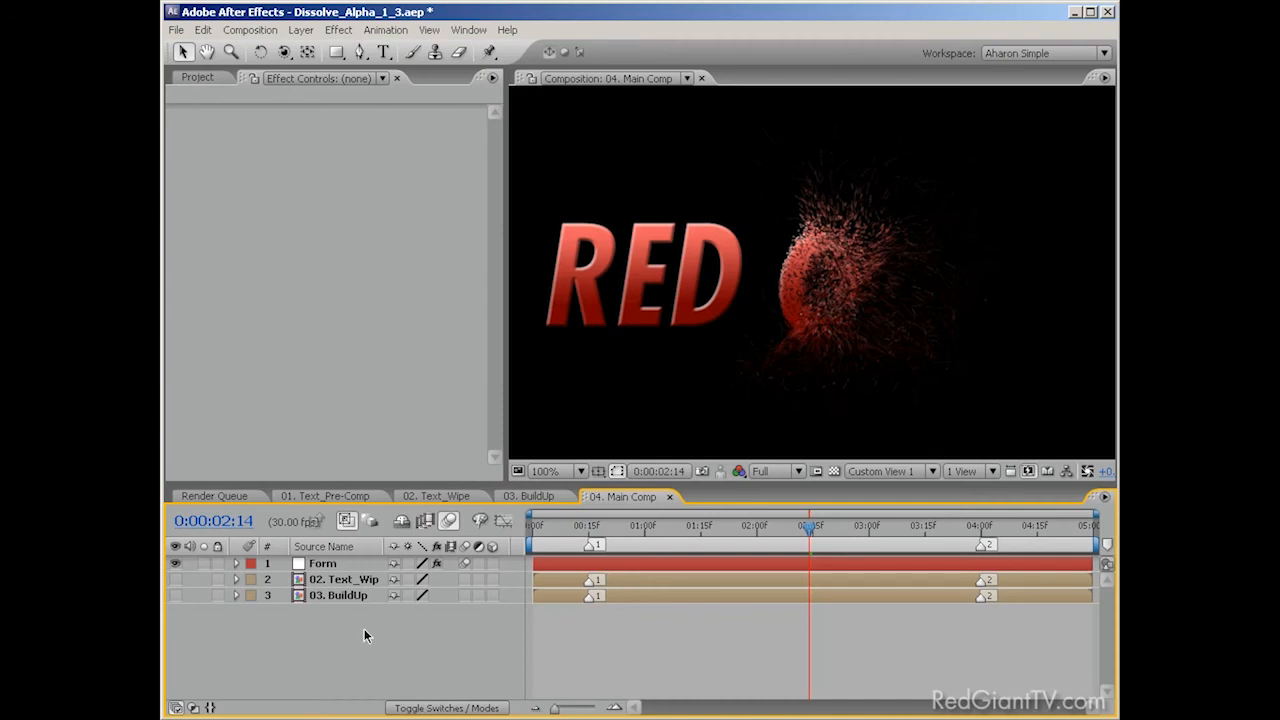
- In 02. Text_Wipe, set the Linear Wipe angle of the 01. Text_Pre-Comp layer to 90°
click(436, 500)
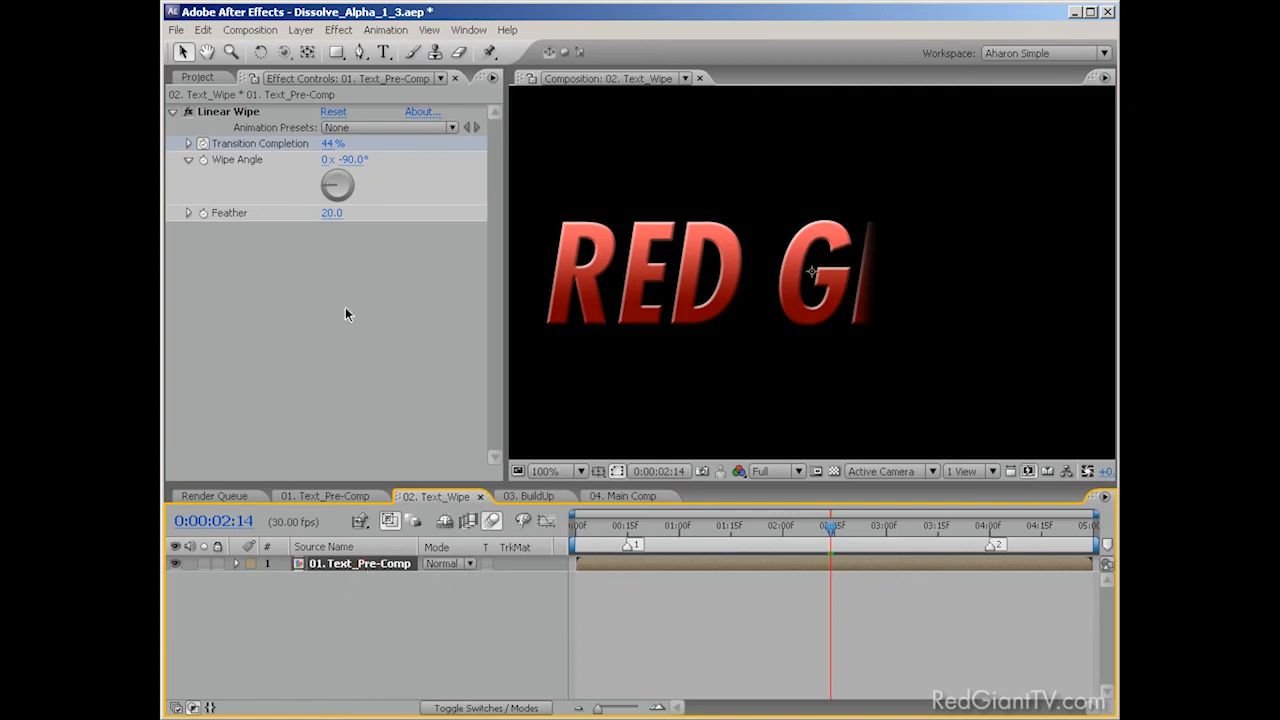
click(350, 159)
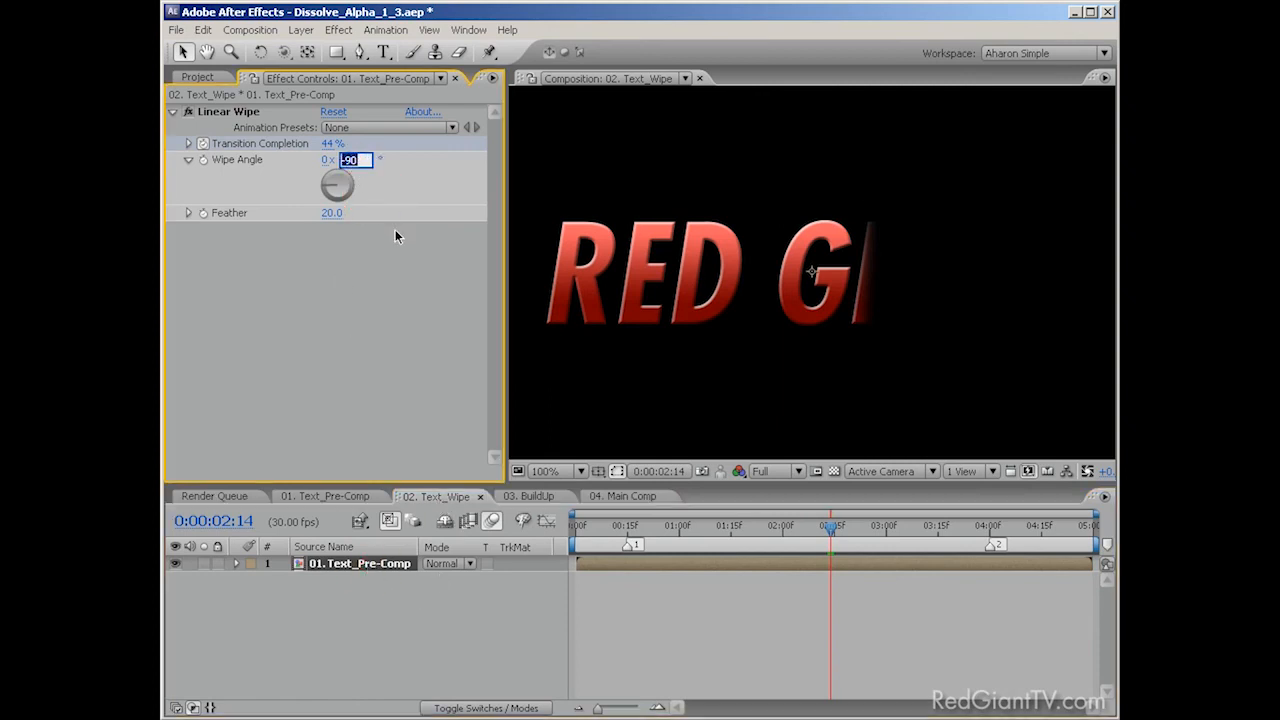
text(90)
key(Return)
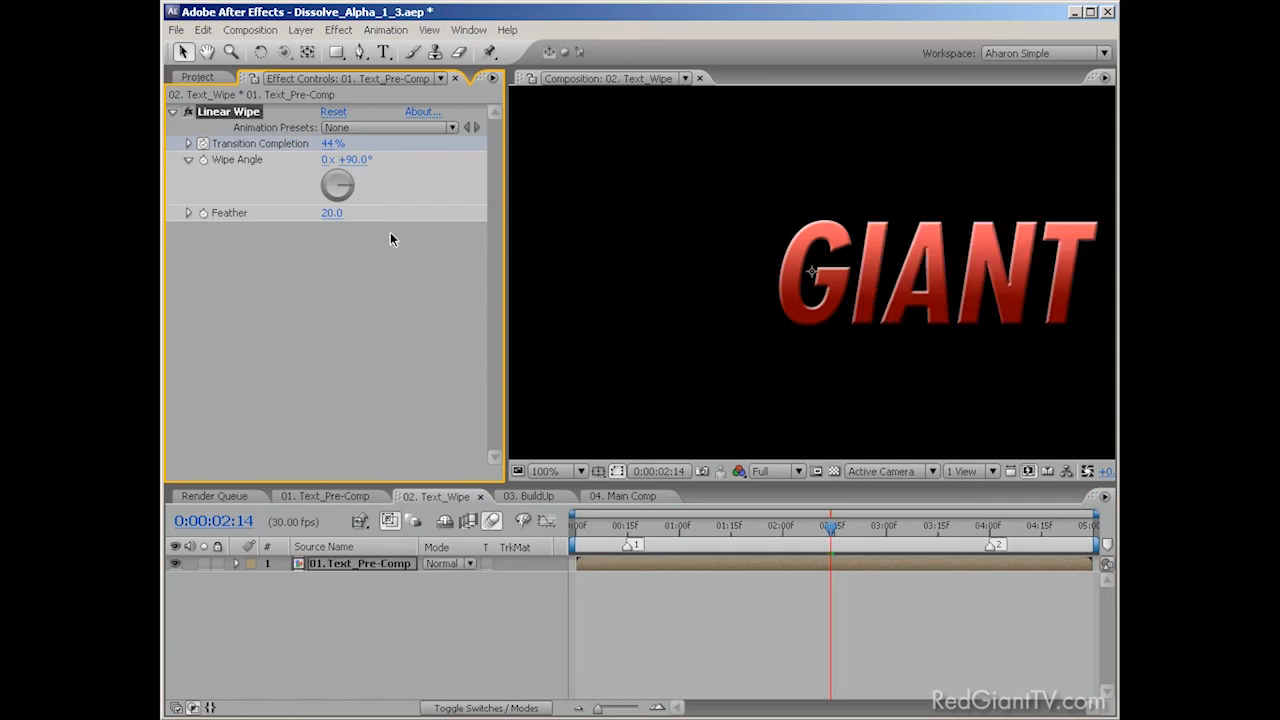
- Time-reverse the Transition Completion keyframes of the text layer's Linear Wipe and scrub through the wipe to 0:00:03:19
key(u)
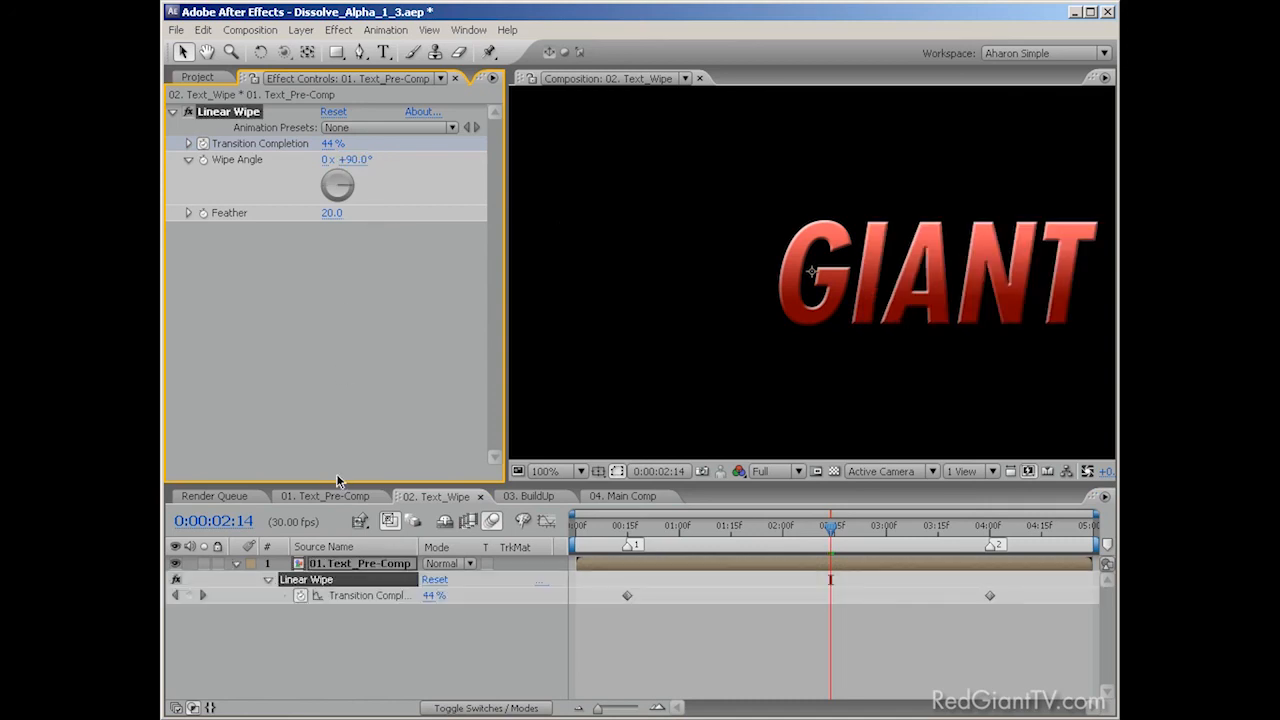
click(370, 595)
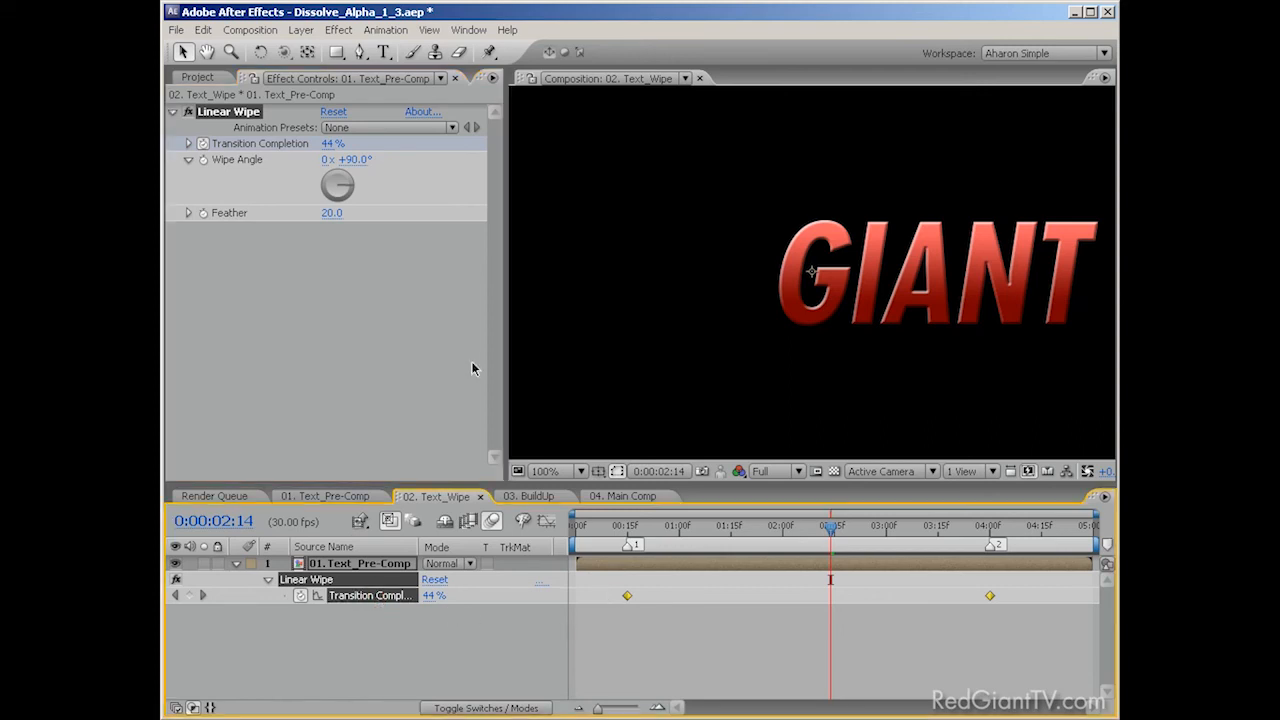
click(386, 30)
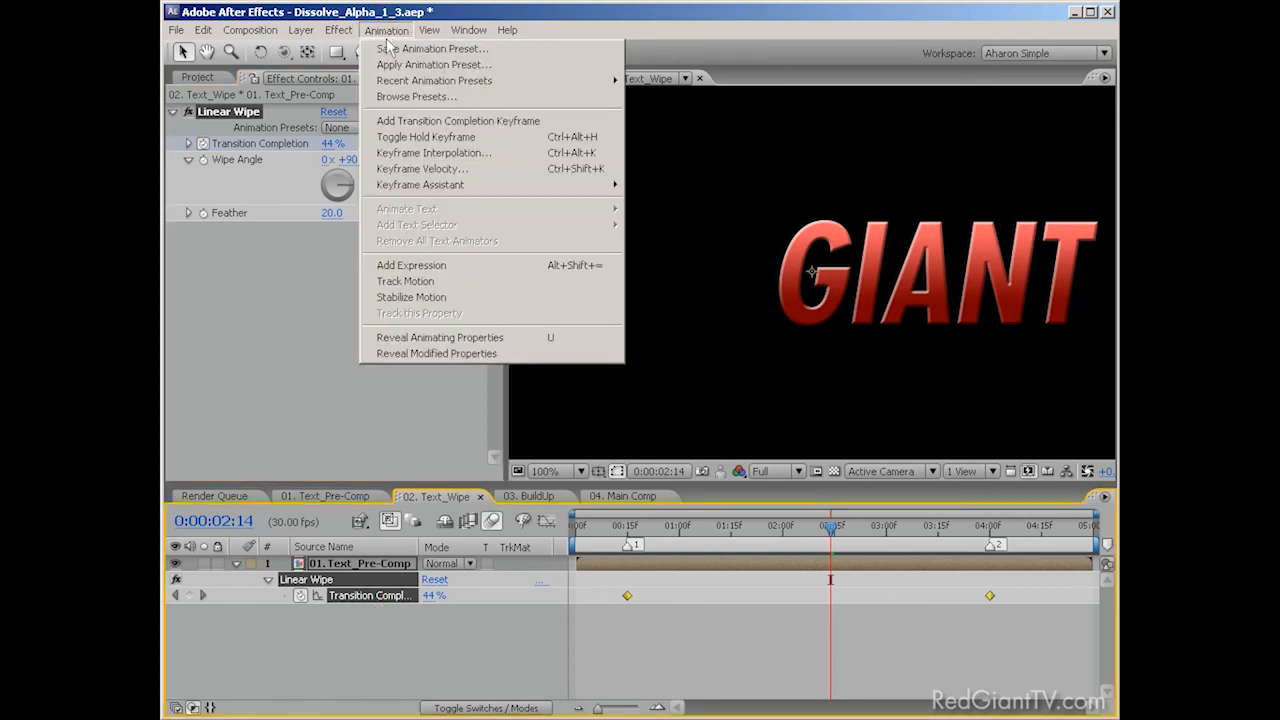
mouse_move(437, 186)
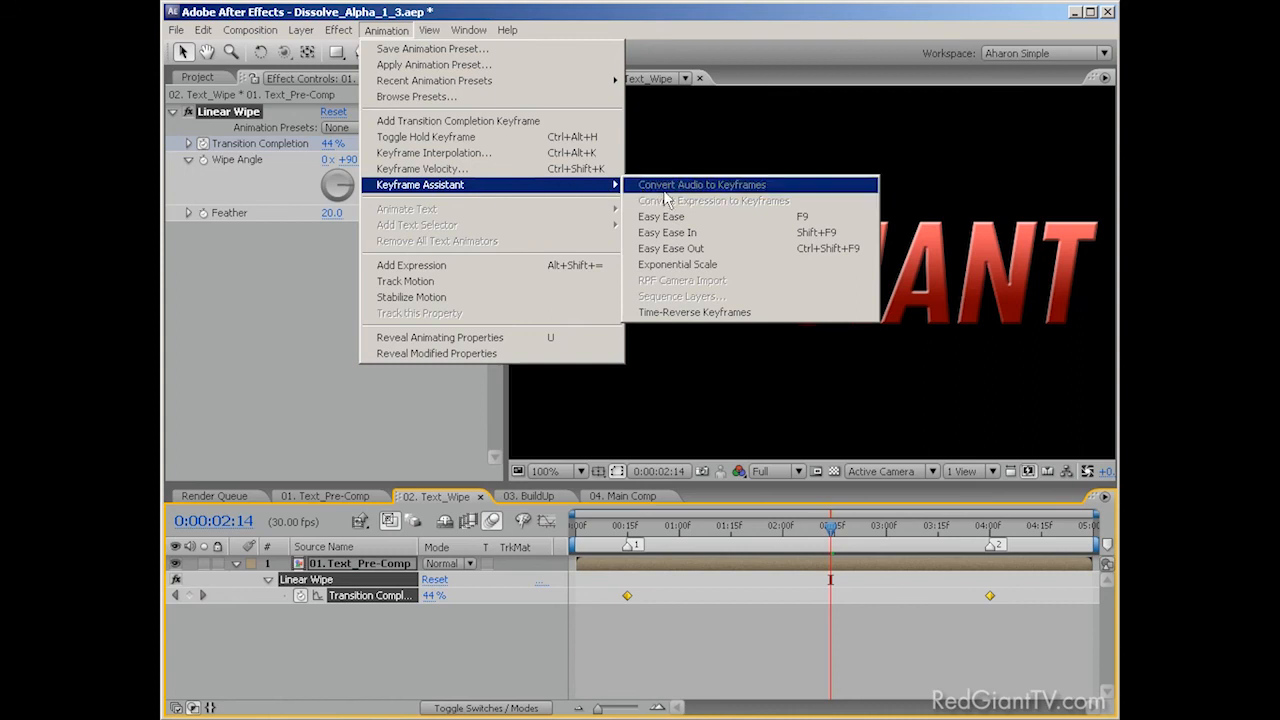
click(678, 312)
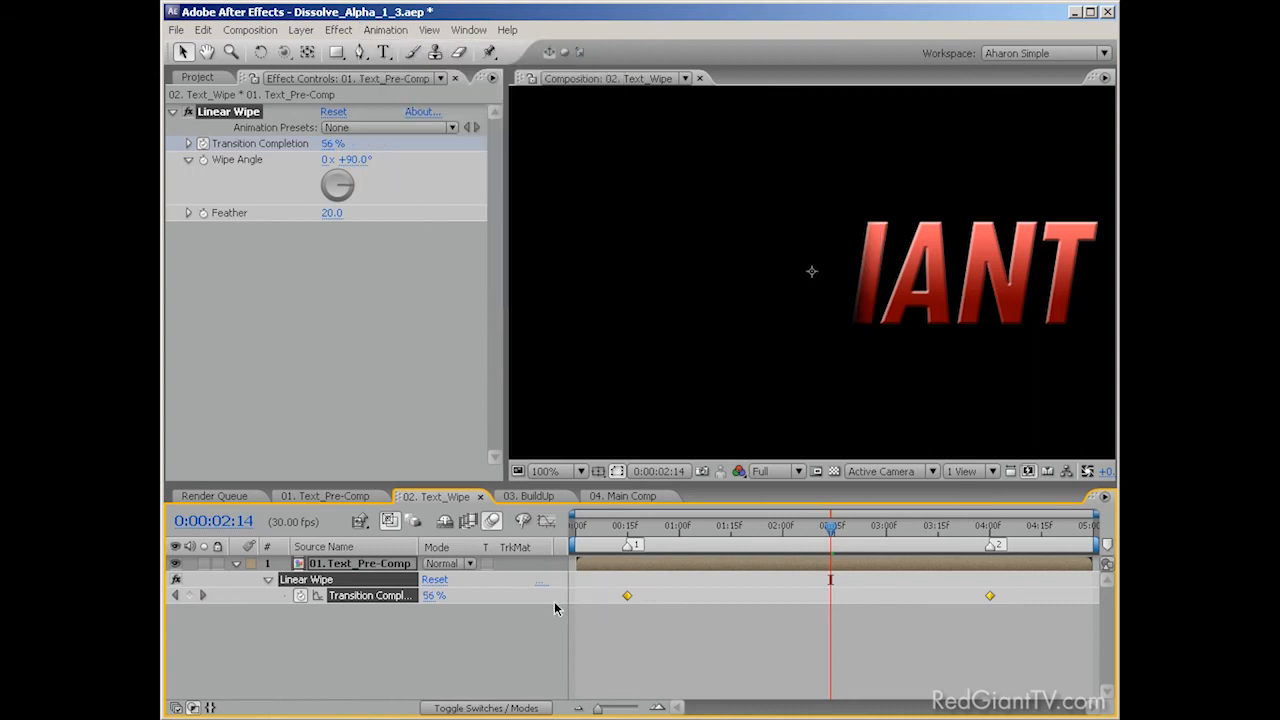
drag(628, 526, 952, 562)
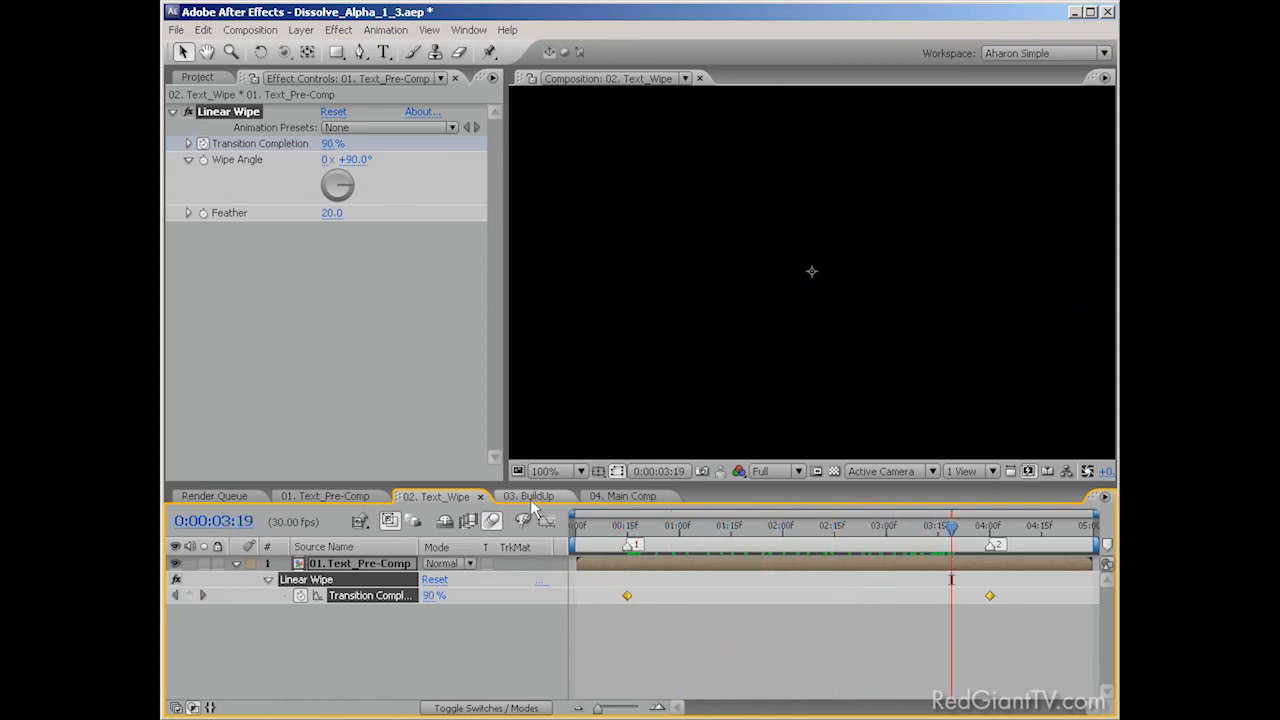
- In 03. BuildUp, set the Linear Wipe angle of White Solid 1 to -90°
click(530, 496)
click(365, 563)
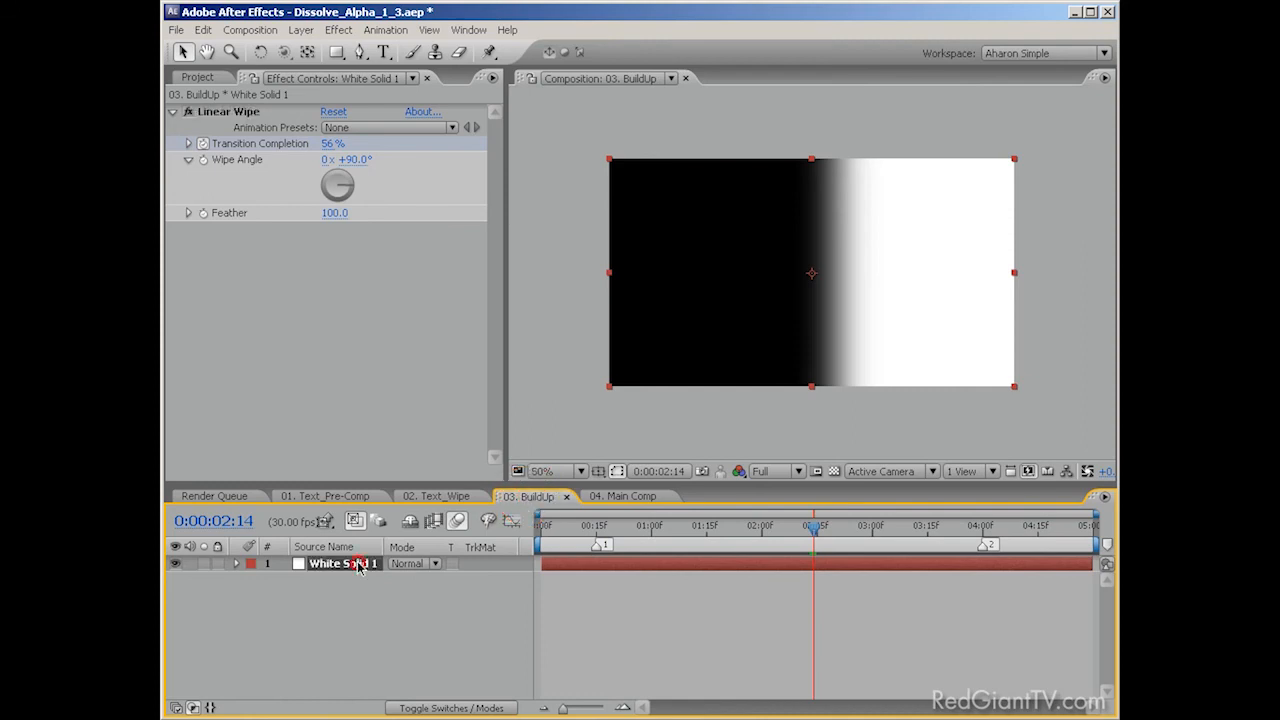
click(352, 160)
text(-90)
key(Return)
- Time-reverse the Transition Completion keyframes of White Solid 1's Linear Wipe
key(u)
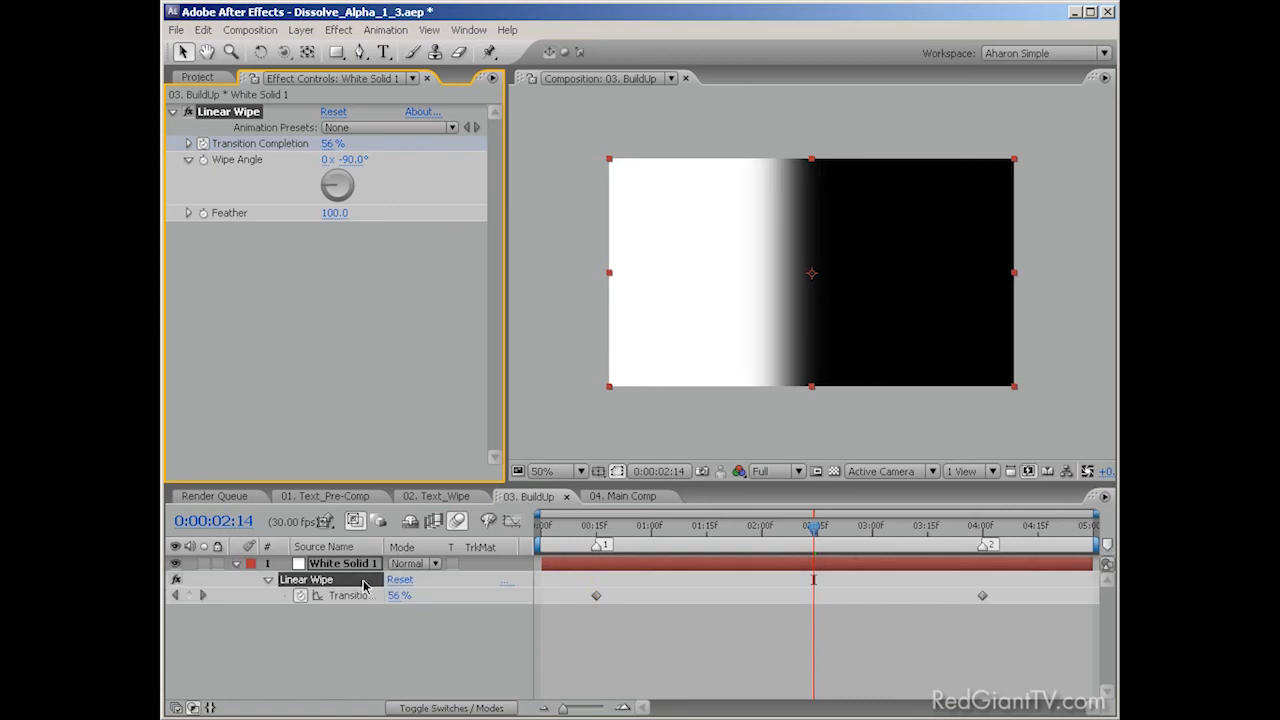
click(385, 30)
mouse_move(430, 184)
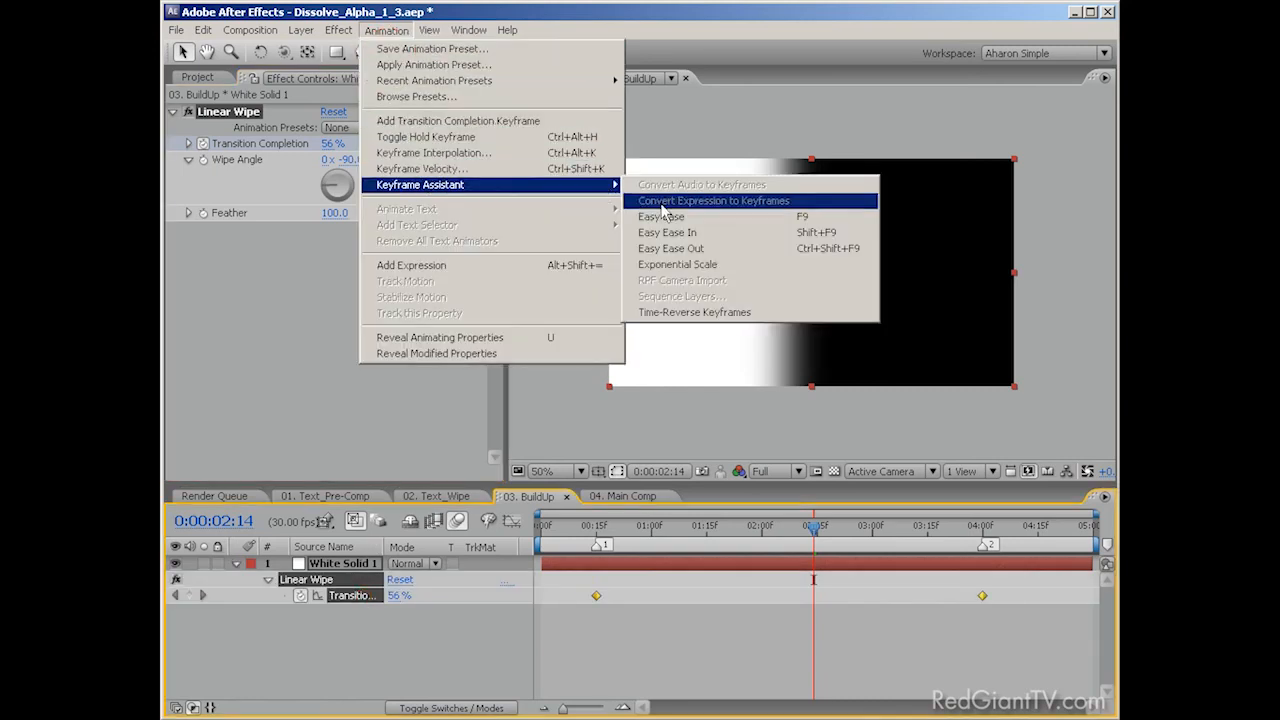
click(672, 304)
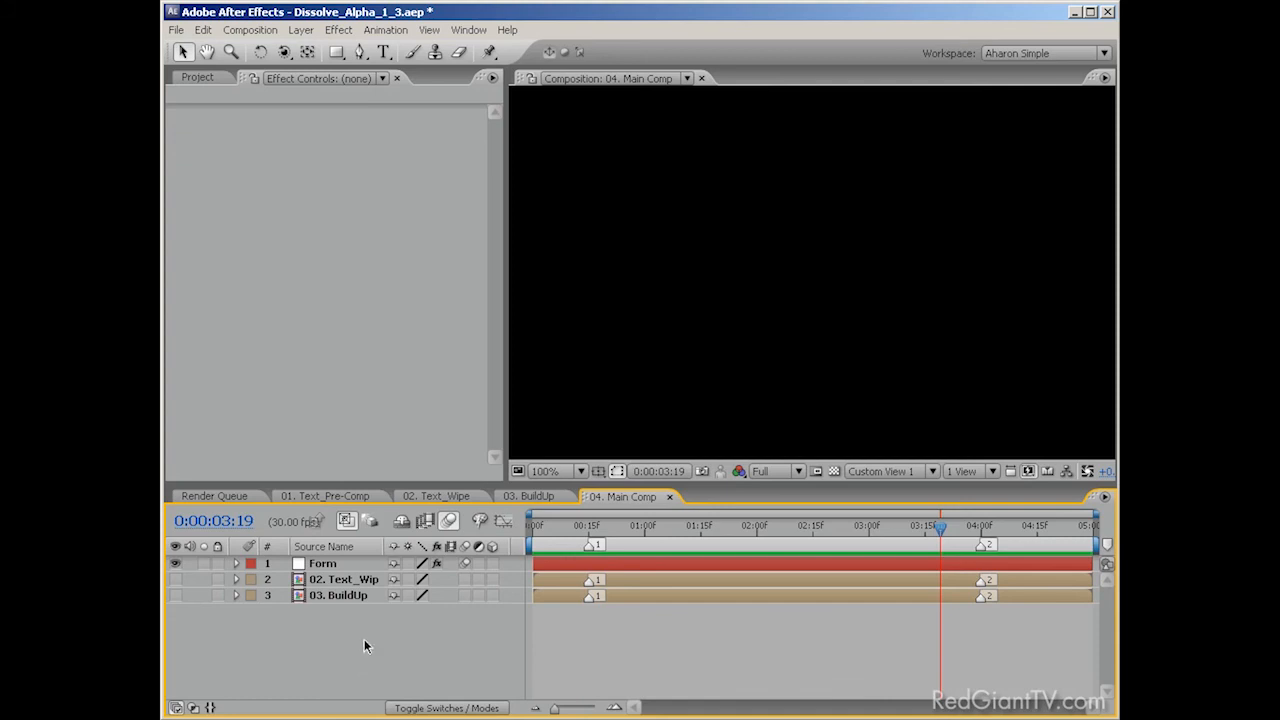
- In 02. Text_Wipe, set the Linear Wipe feather of the text layer to 40
click(436, 496)
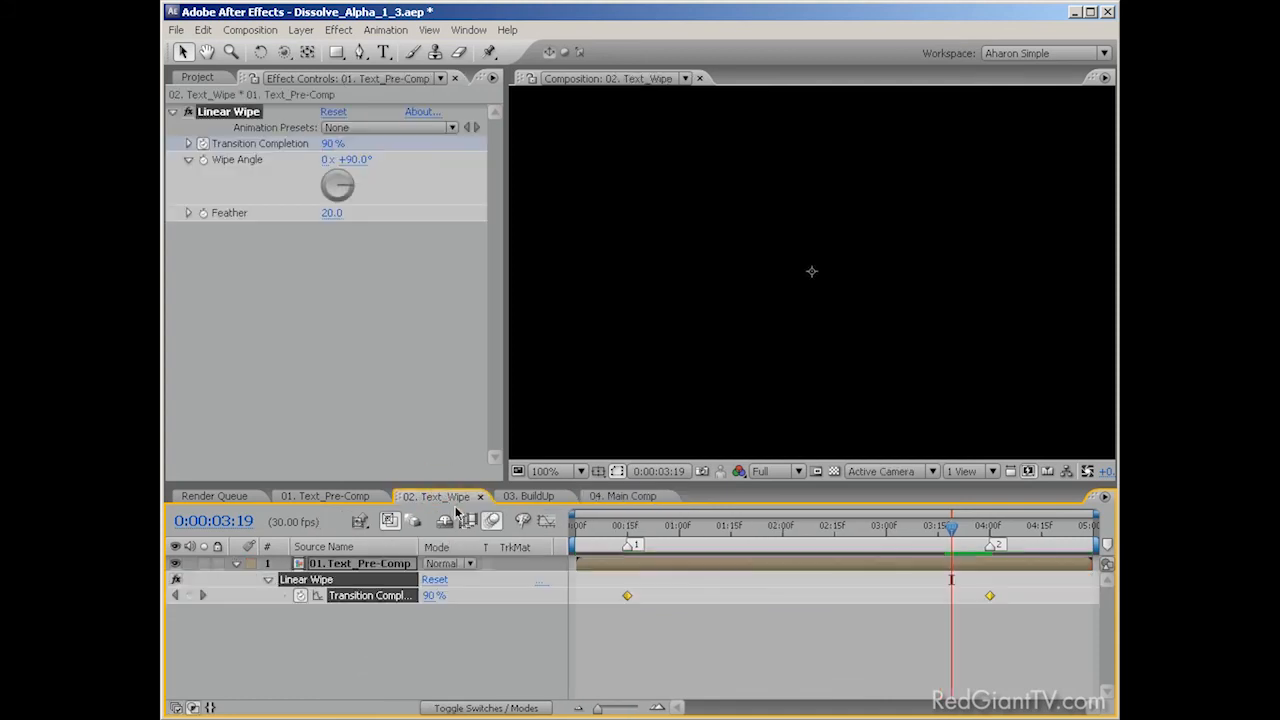
click(331, 213)
text(40)
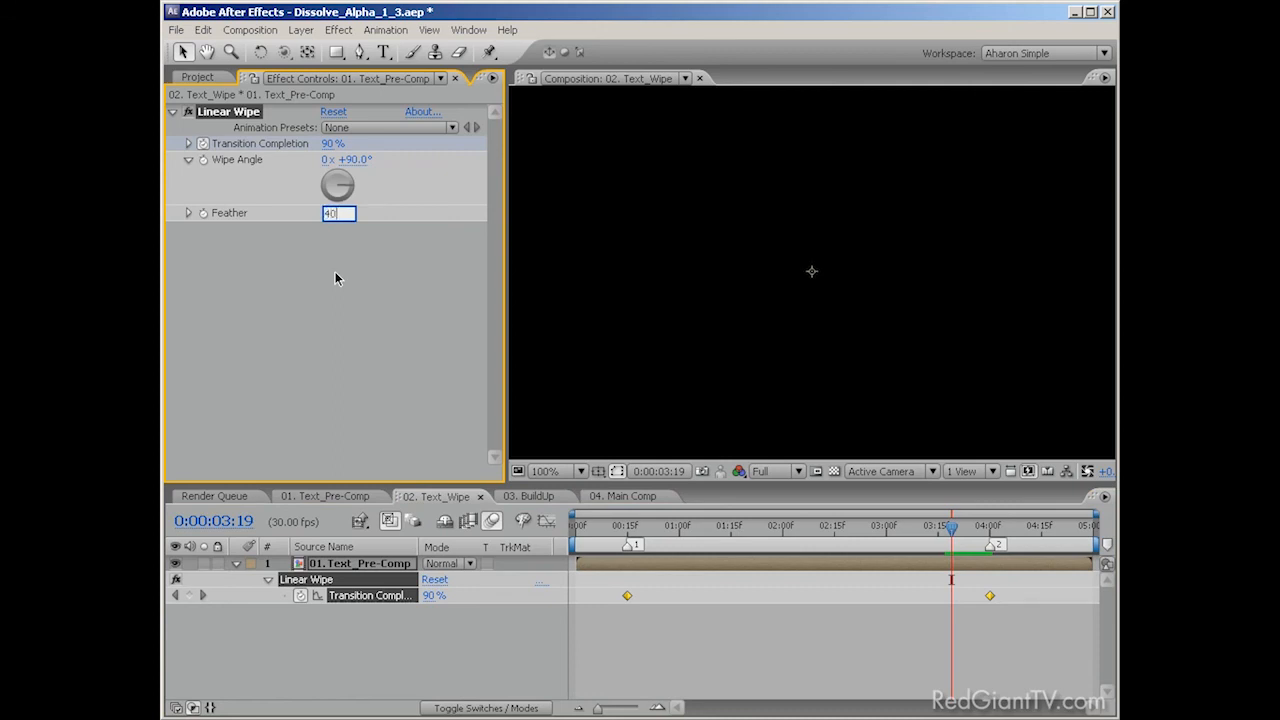
key(Return)
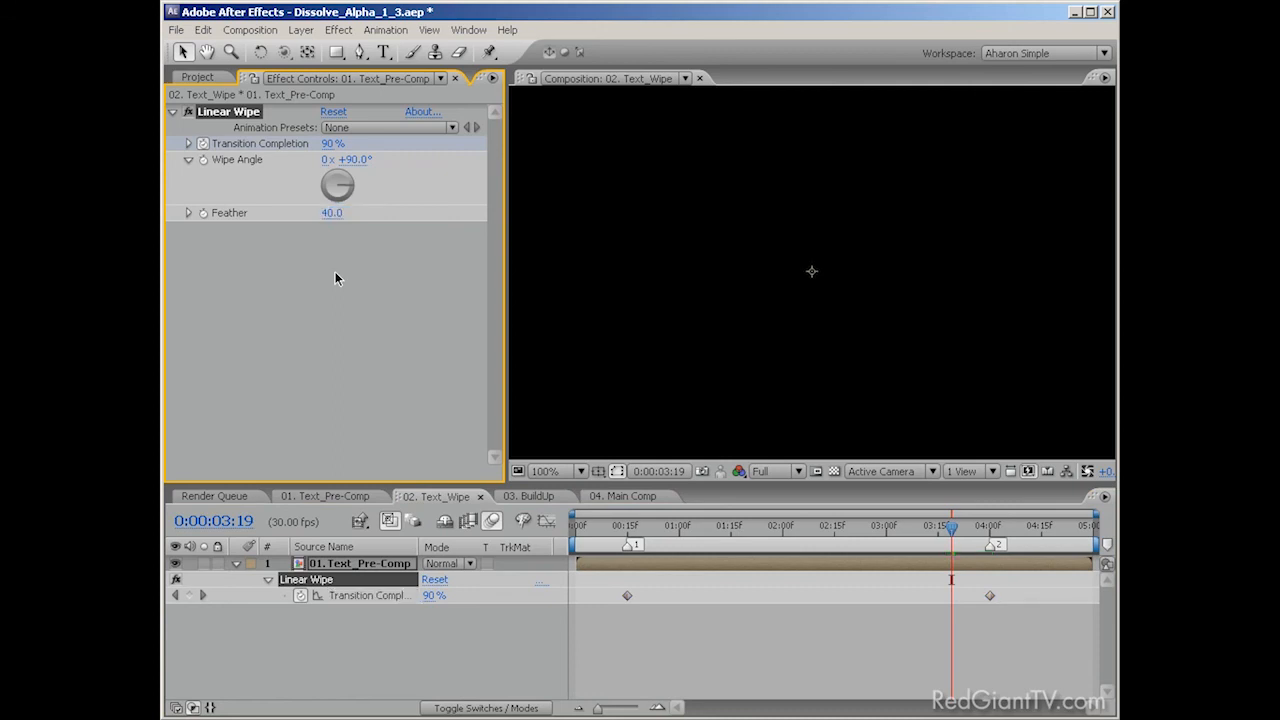
- Set White Solid 1's Linear Wipe feather to 200 in 03. BuildUp and preview the result in 04. Main Comp
click(528, 496)
click(333, 213)
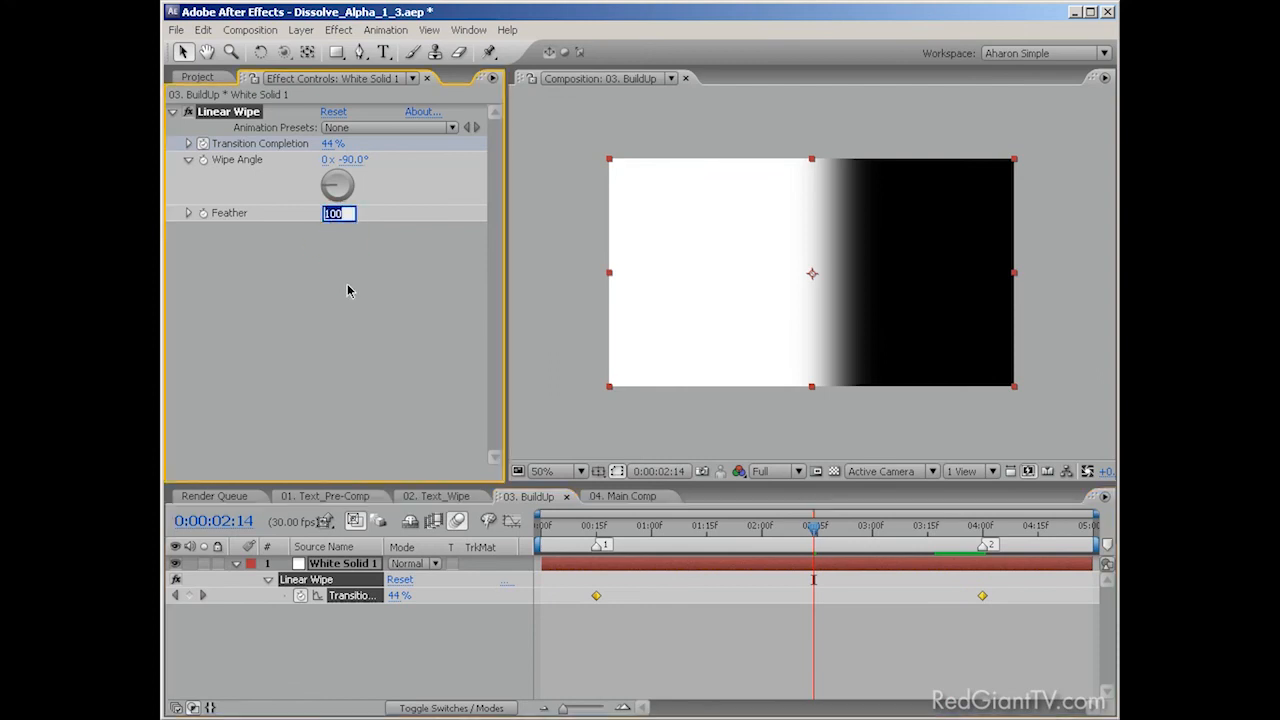
text(200)
key(Return)
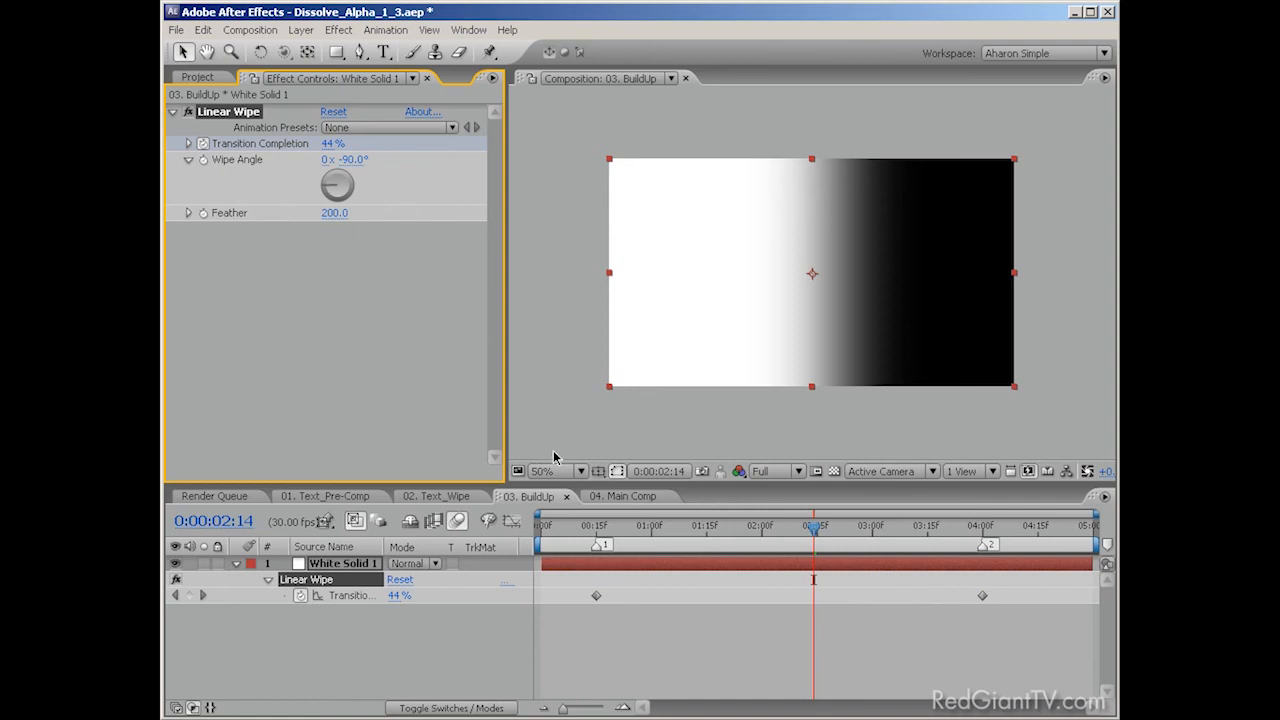
click(620, 496)
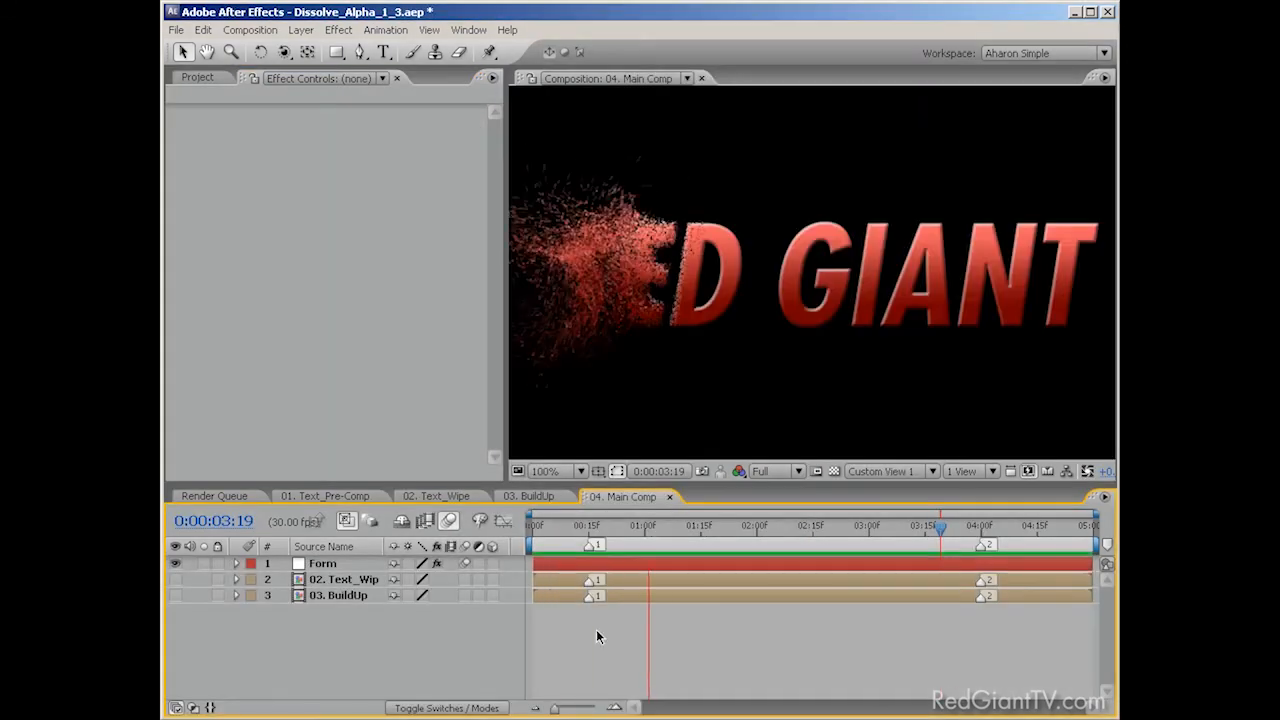